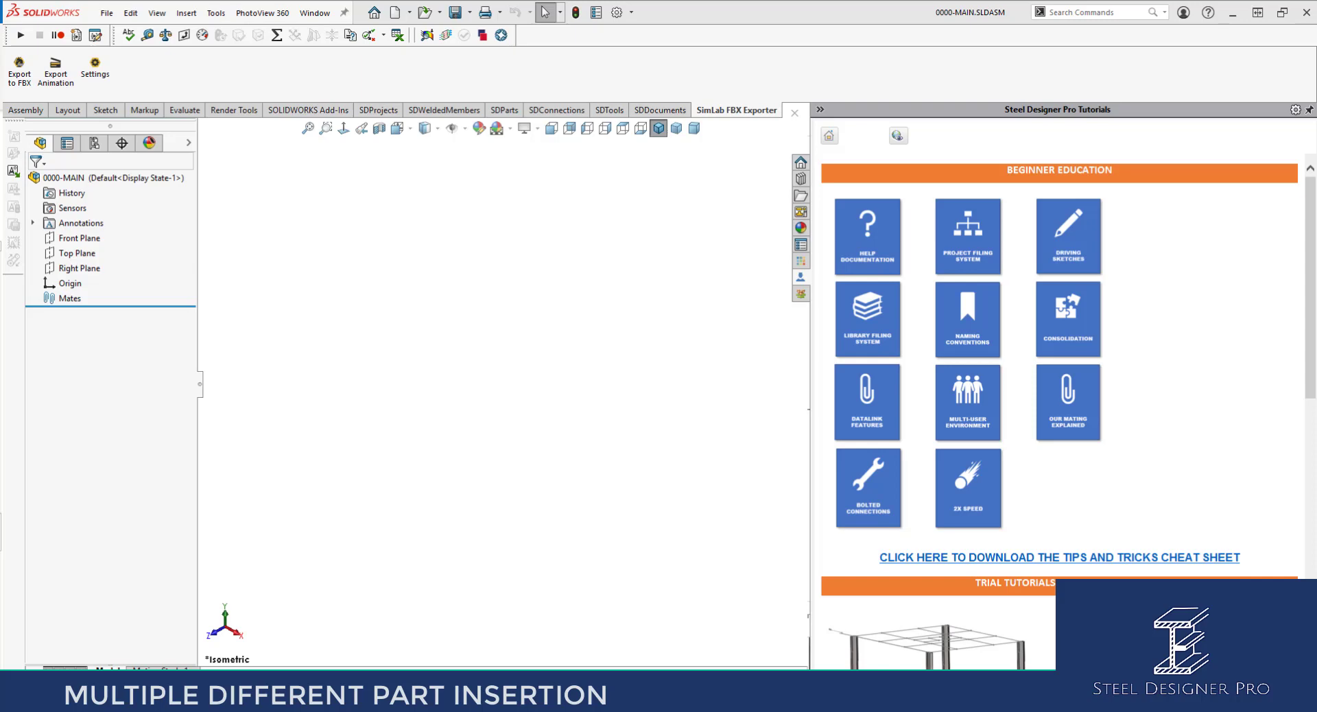
Step: Look through the model filters offered for a new welded member and leave without inserting anything
left_click(447, 110)
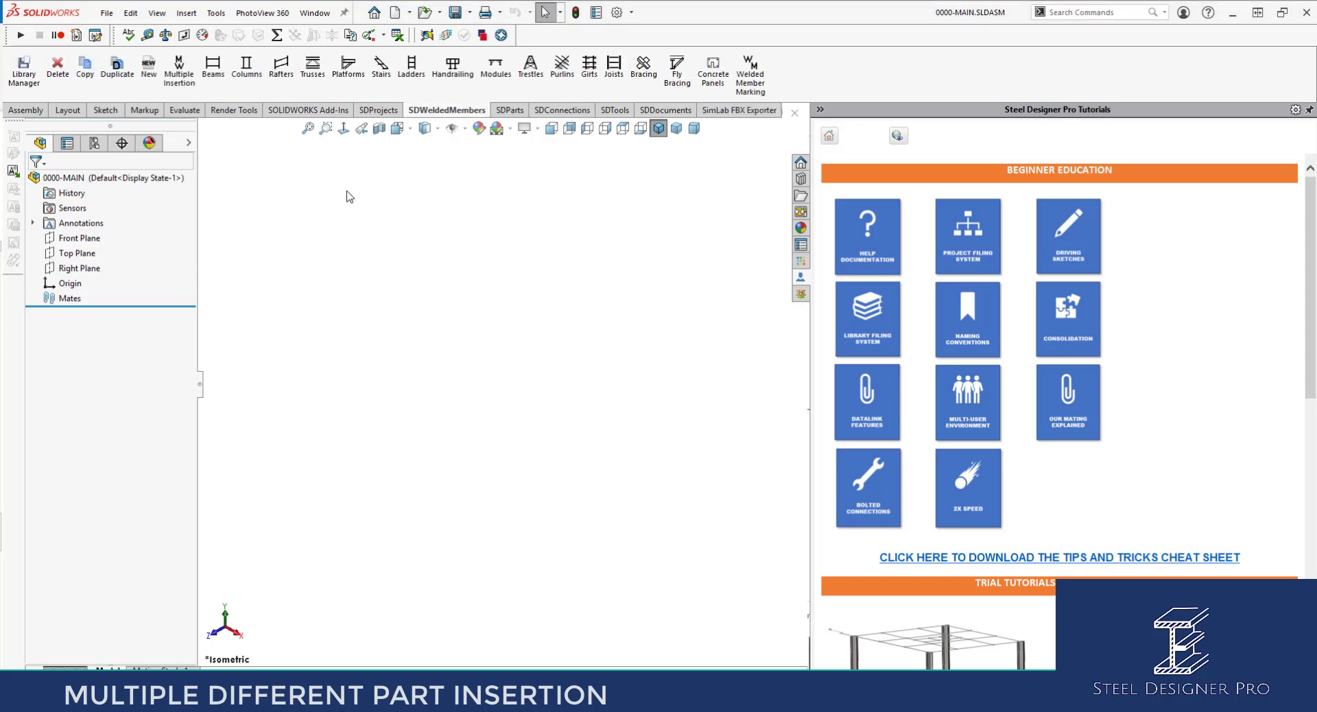
left_click(148, 67)
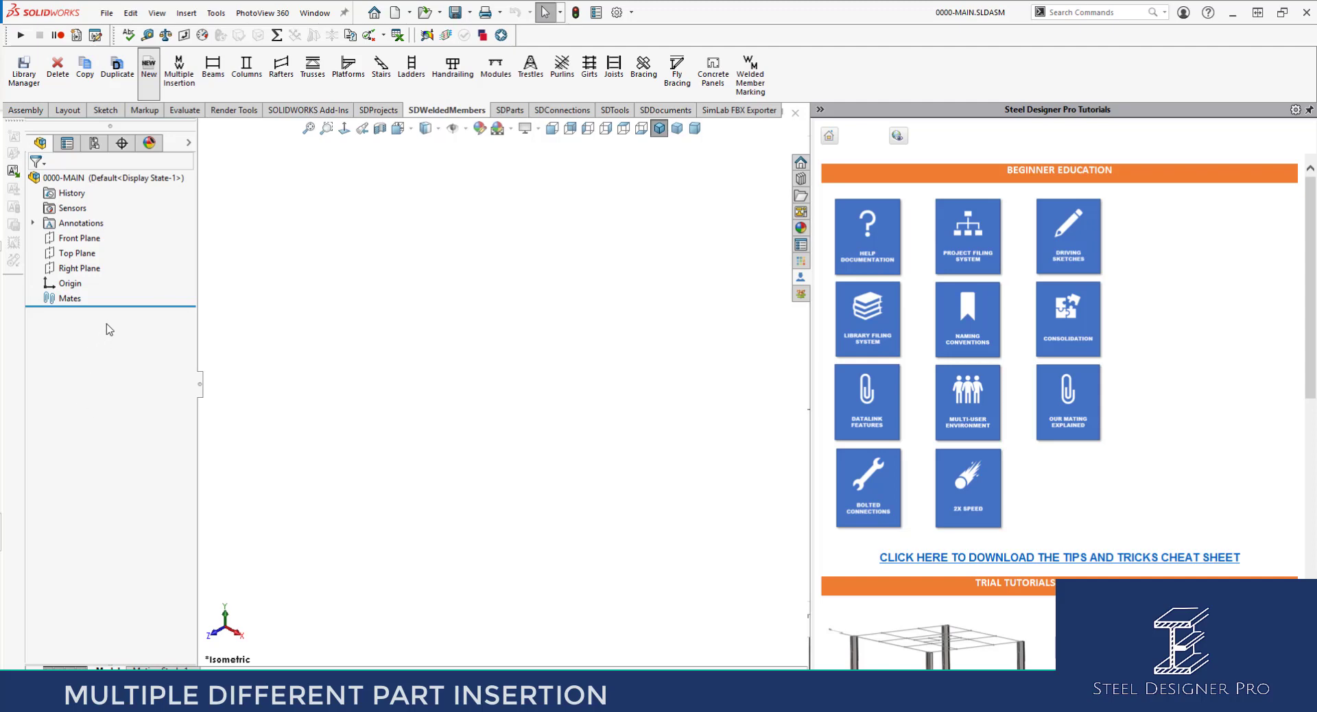
left_click(125, 238)
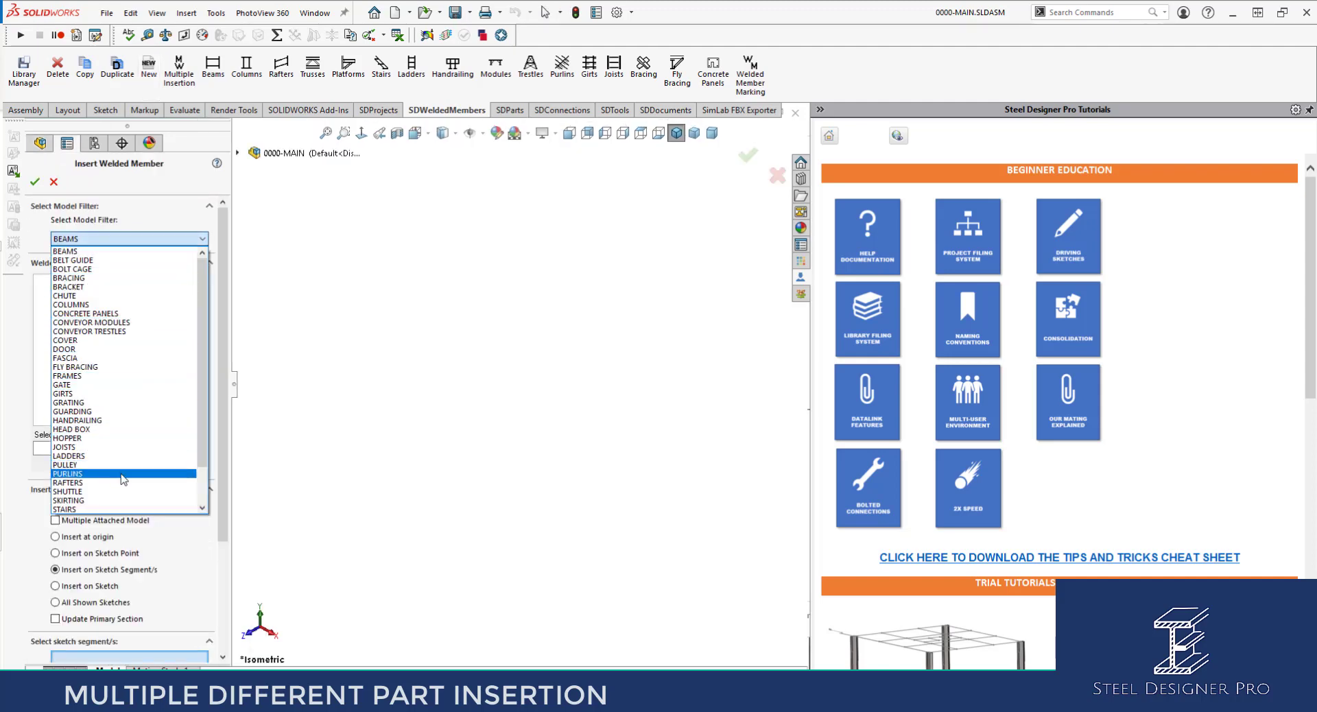
scroll(122, 470, "down", 2)
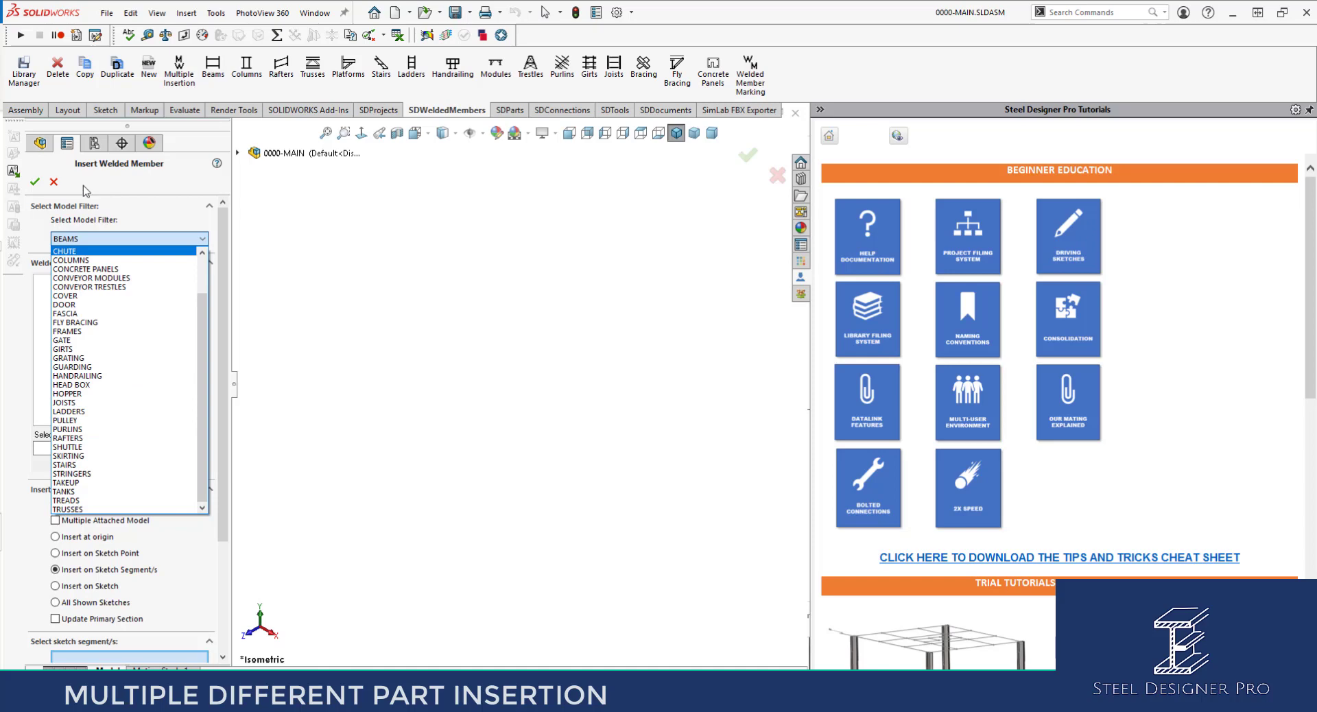
left_click(55, 183)
left_click(55, 182)
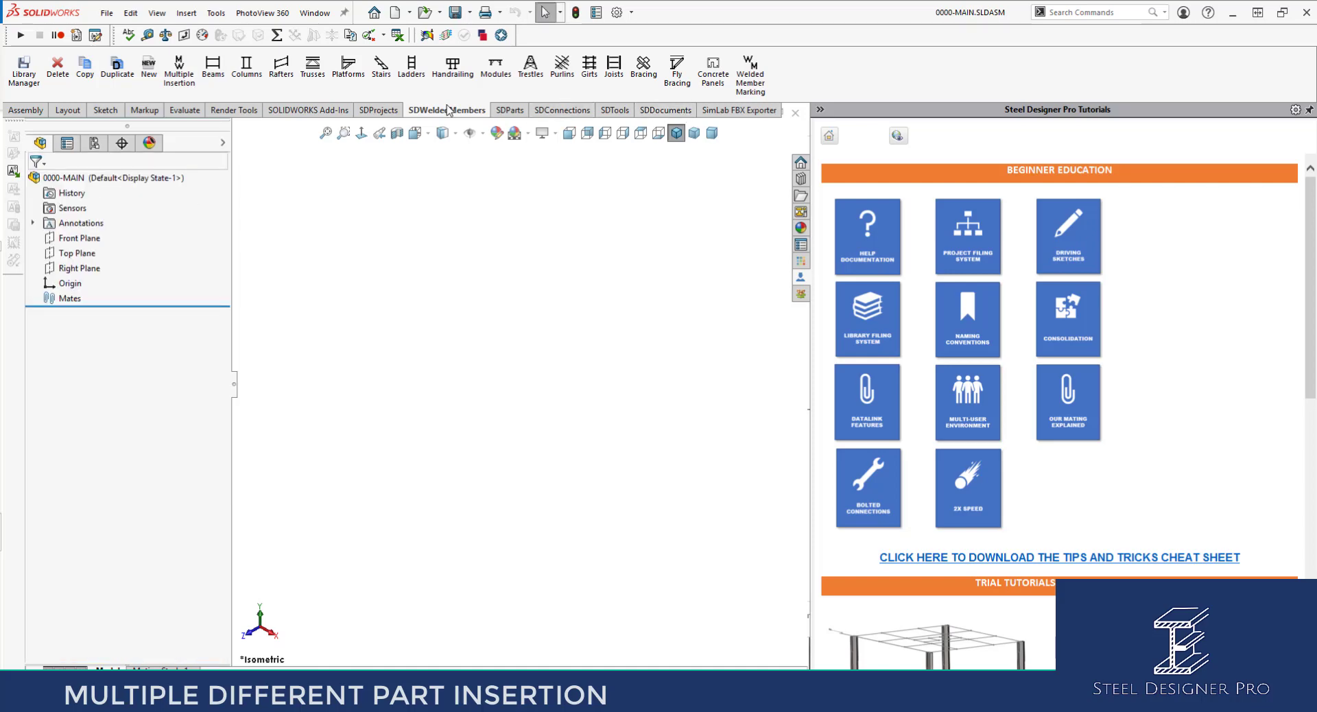
Step: Add a welded member filter named PIPE SPOOL with the abbreviation PS in the library manager
left_click(24, 69)
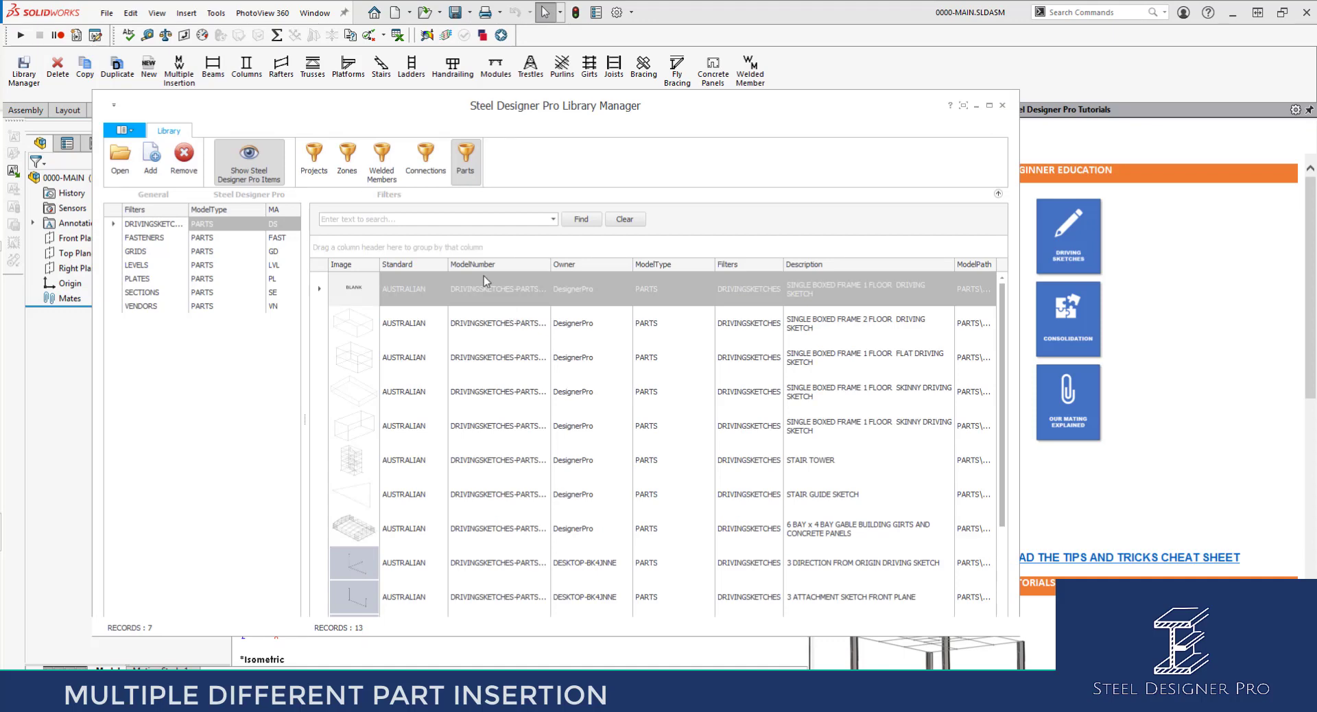
left_click(381, 163)
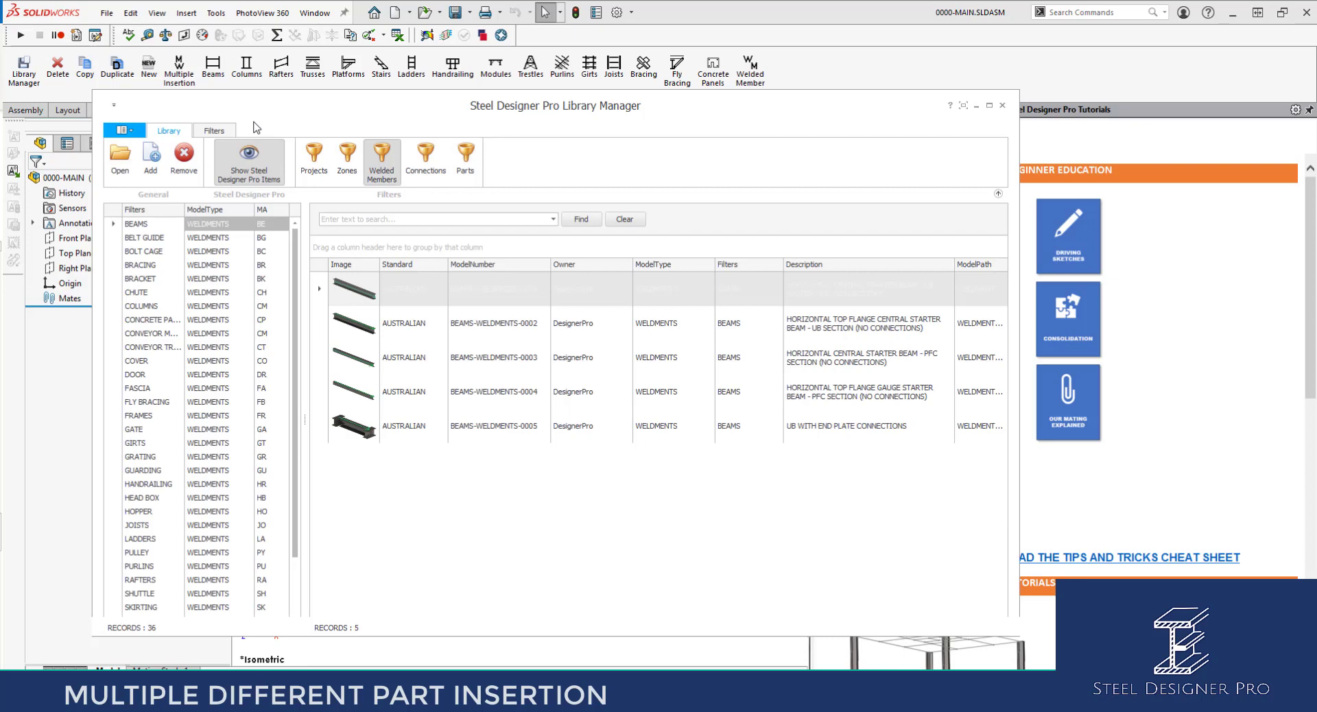
left_click(218, 131)
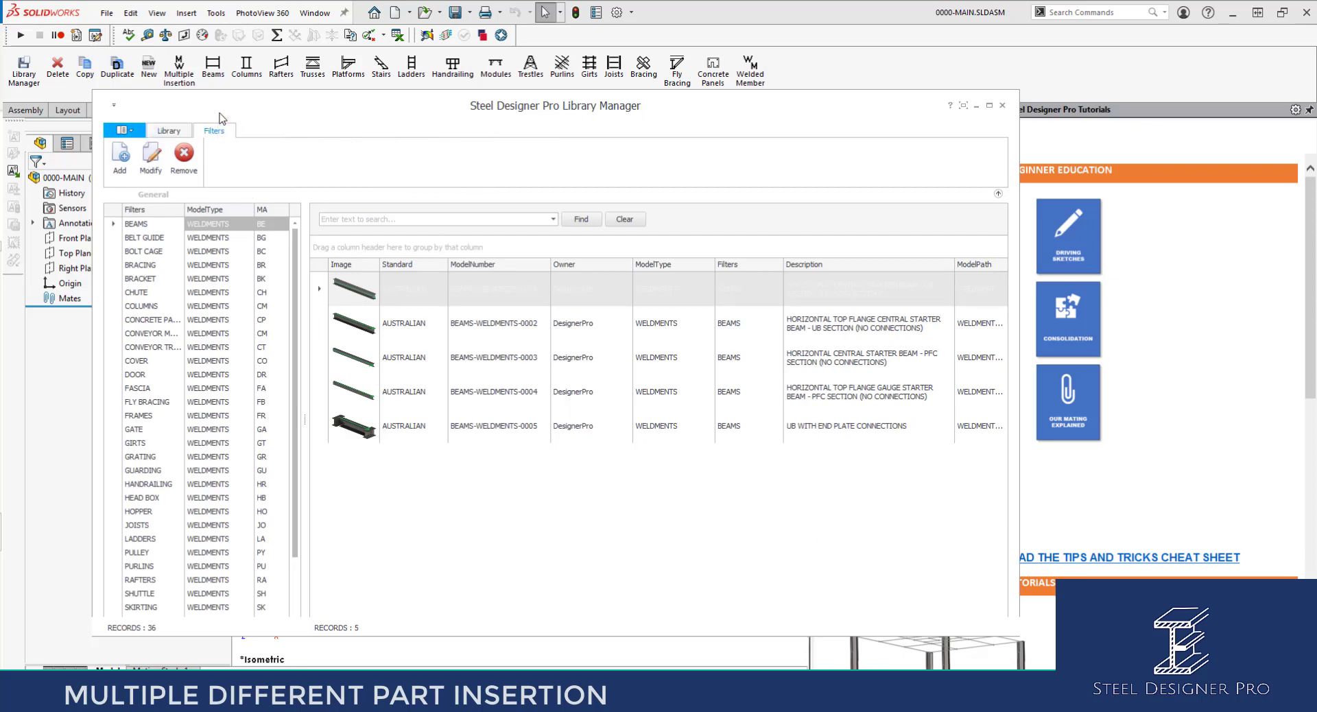
scroll(302, 247, "down", 2)
scroll(306, 247, "up", 2)
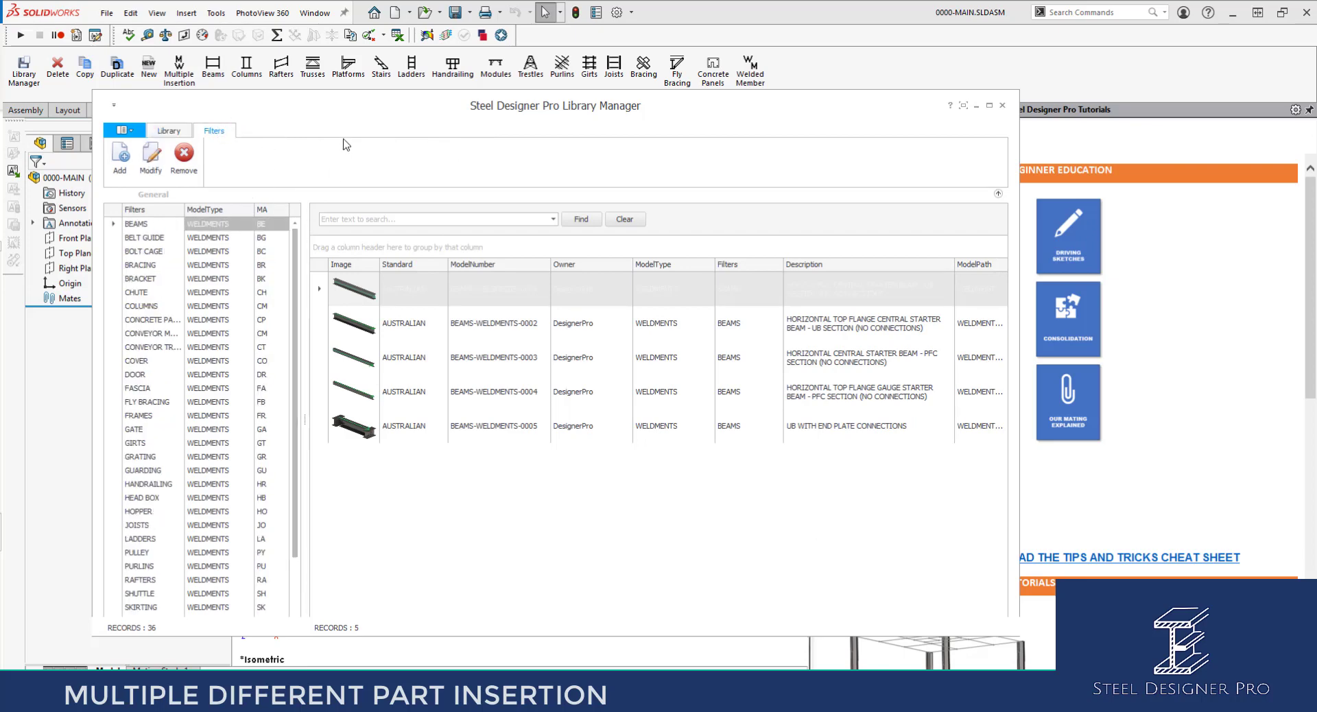
left_click(120, 156)
left_click(462, 261)
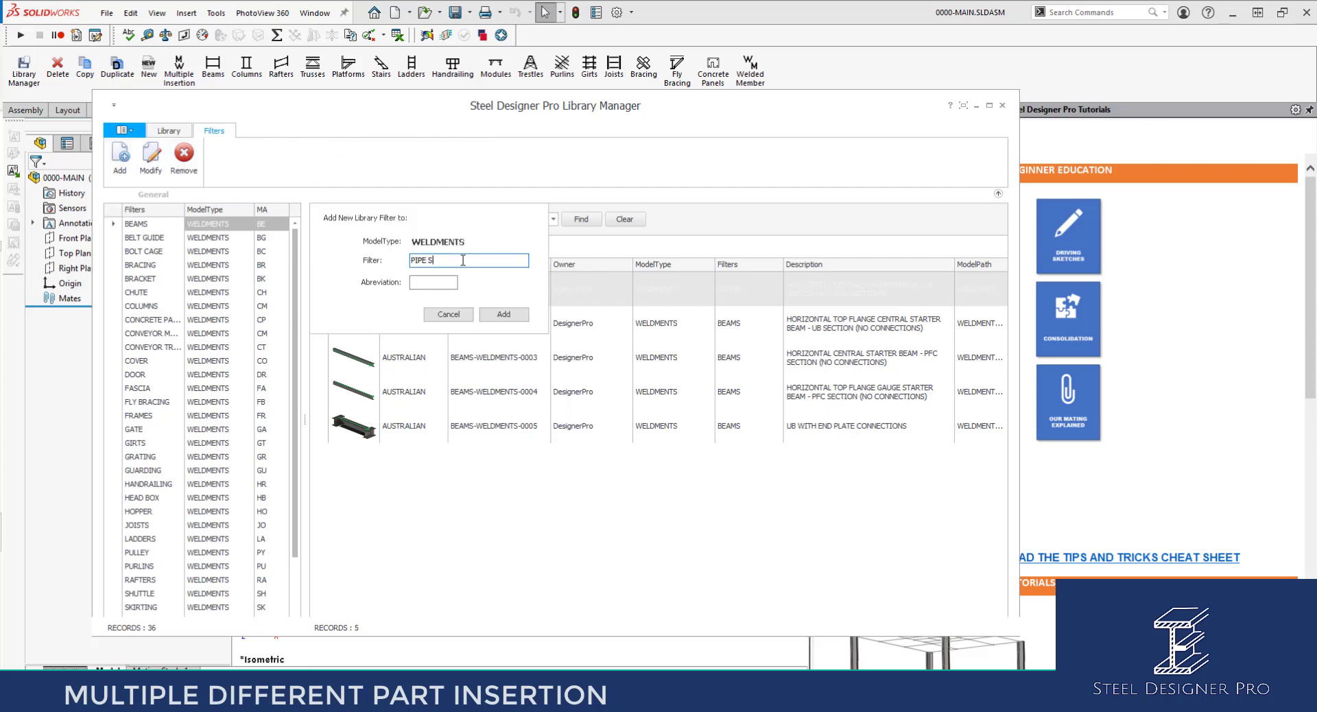
left_click(414, 283)
left_click(508, 315)
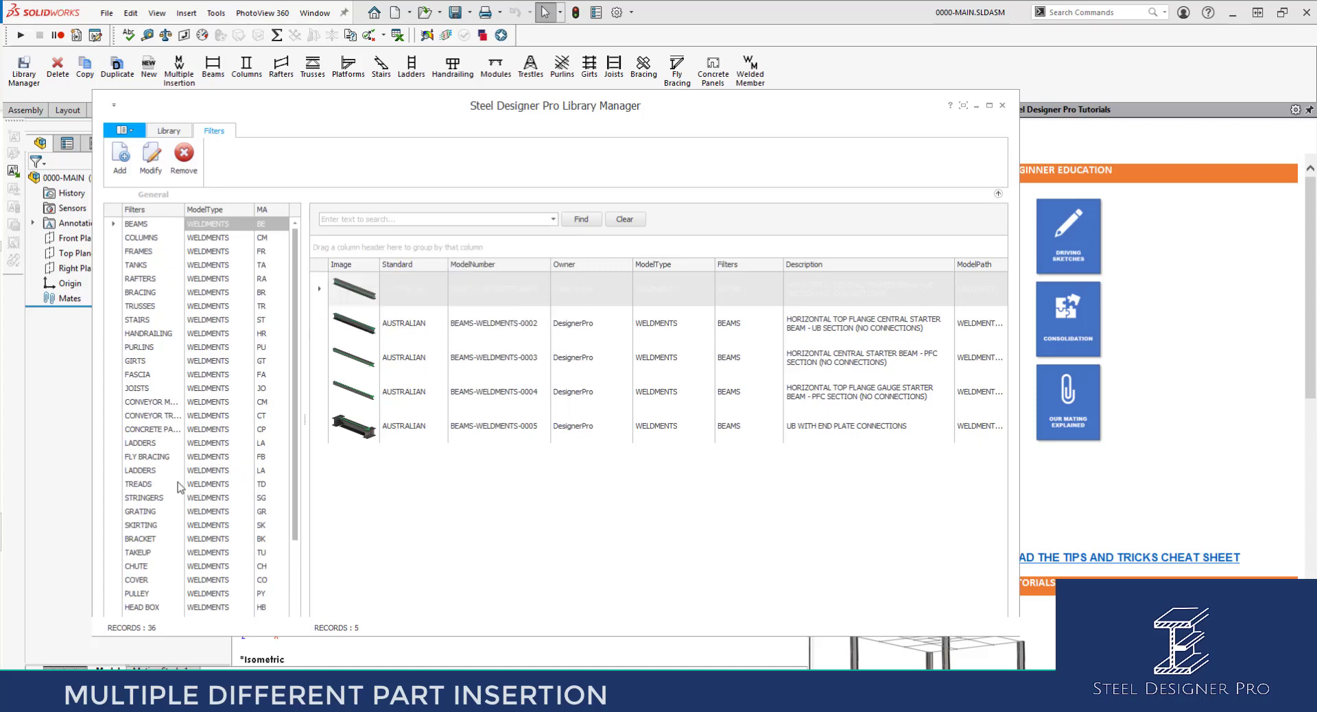
Step: Sort the library filters by name, select the PIPE SPOOL filter and close the library manager
scroll(159, 569, "down", 2)
scroll(157, 582, "up", 2)
left_click(145, 211)
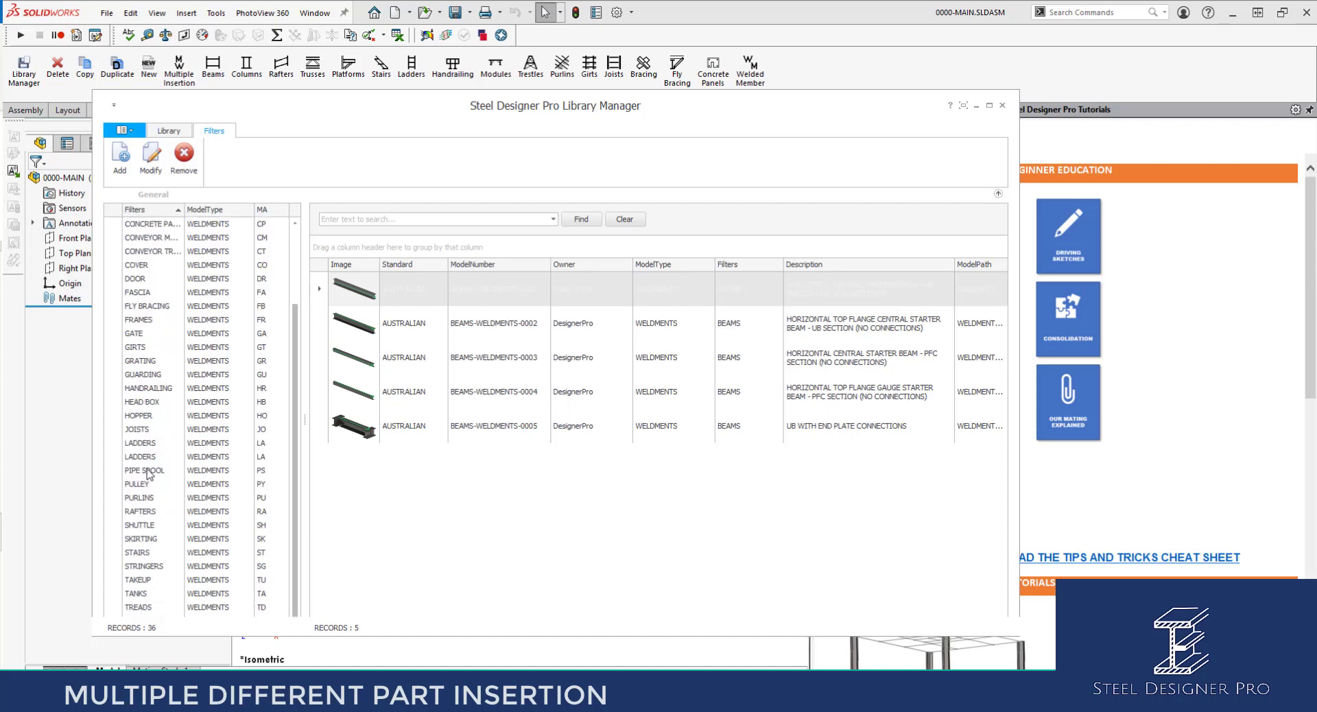
left_click(148, 471)
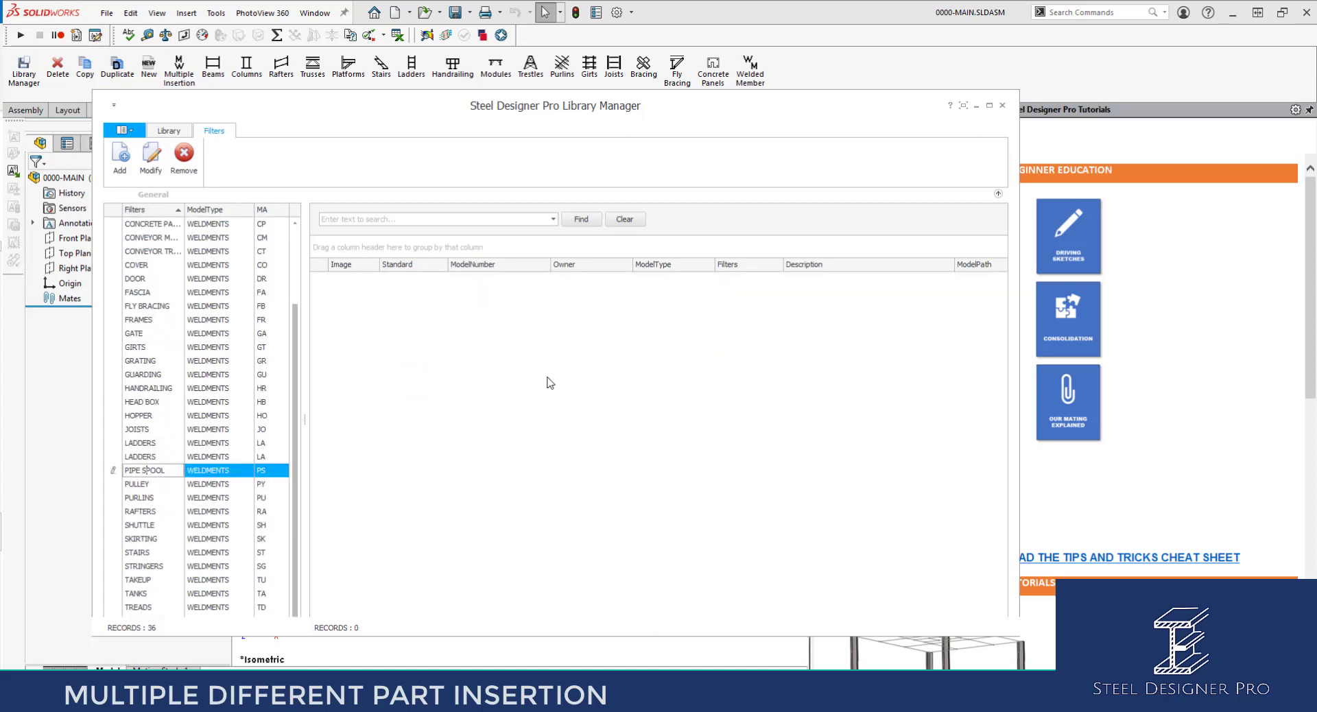
left_click(1002, 104)
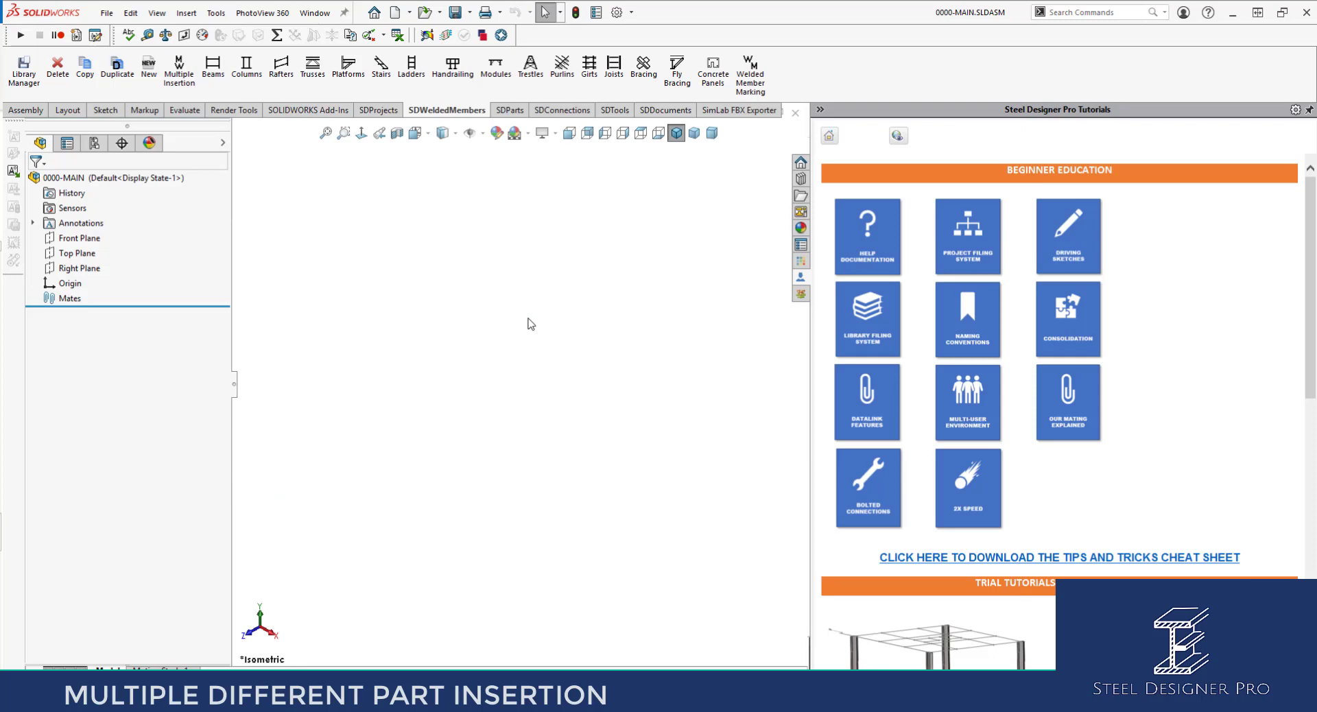
Step: Insert a new welded member at the origin with the PIPE SPOOL filter and the BLANK start weldment from the library
left_click(154, 70)
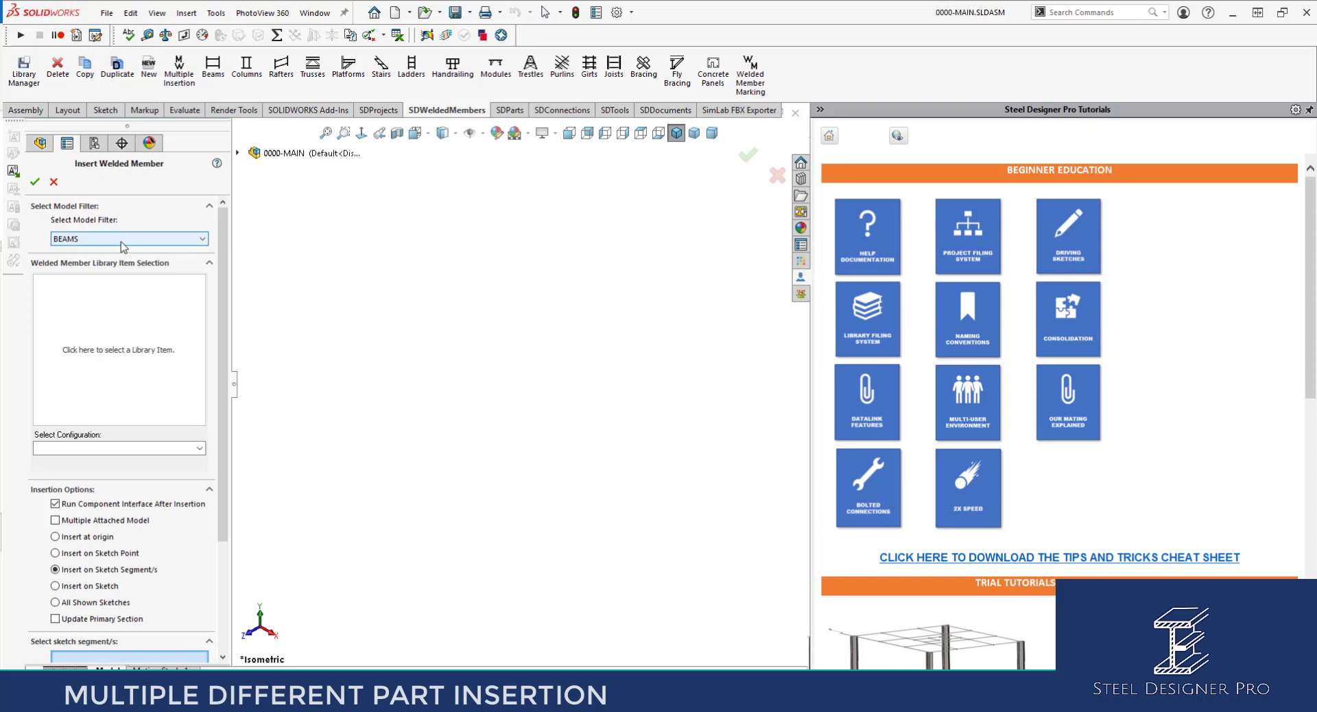
left_click(122, 240)
scroll(130, 467, "down", 2)
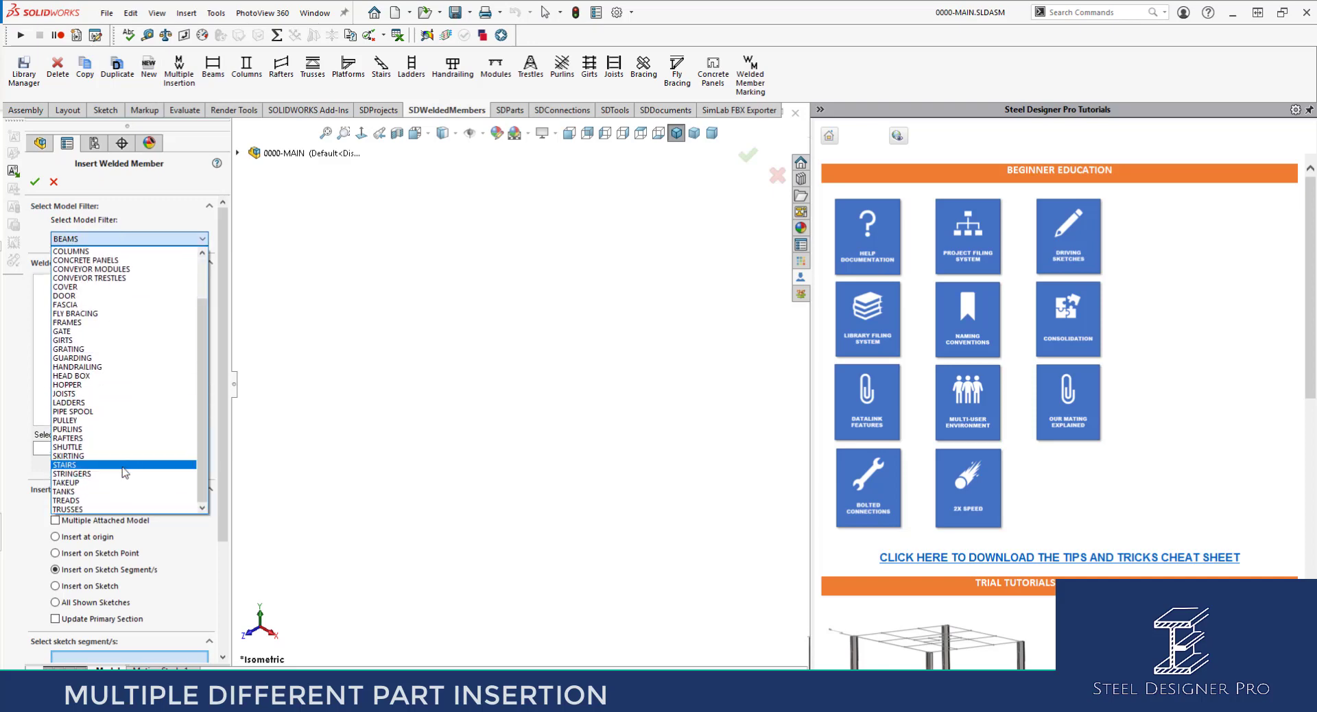
left_click(103, 411)
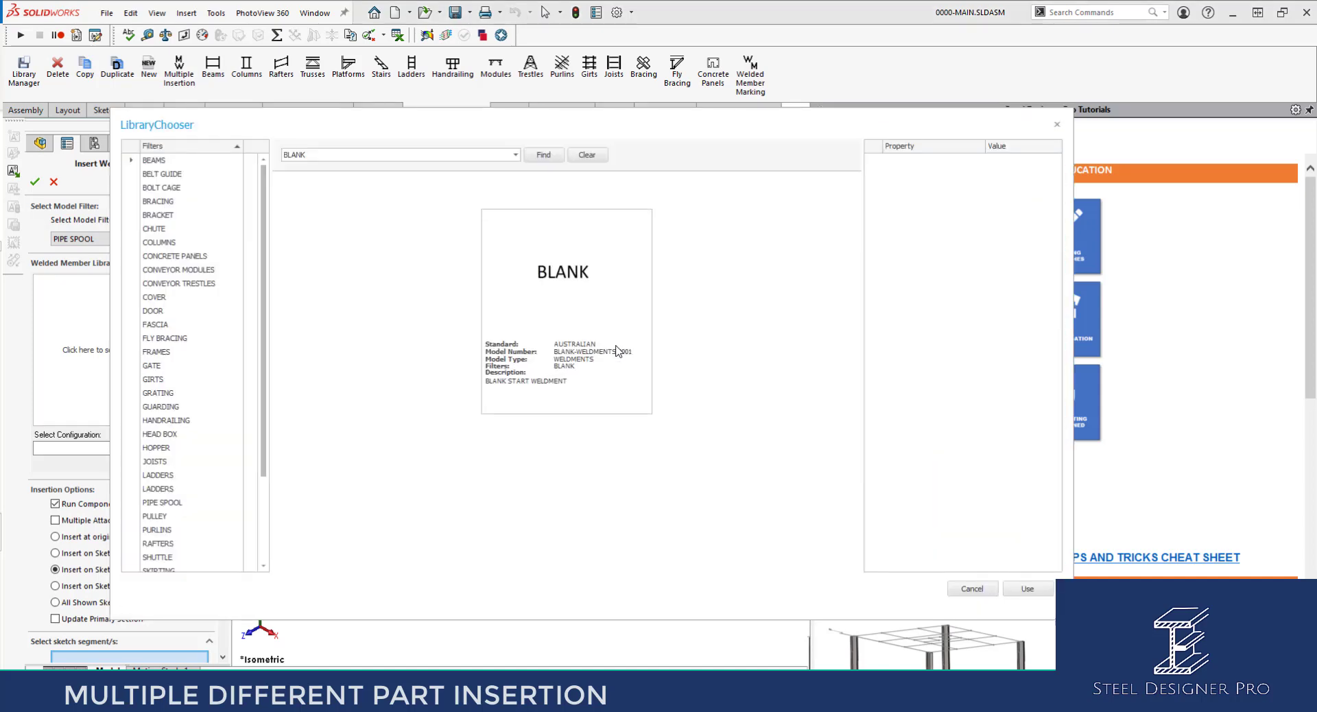
left_click(1026, 588)
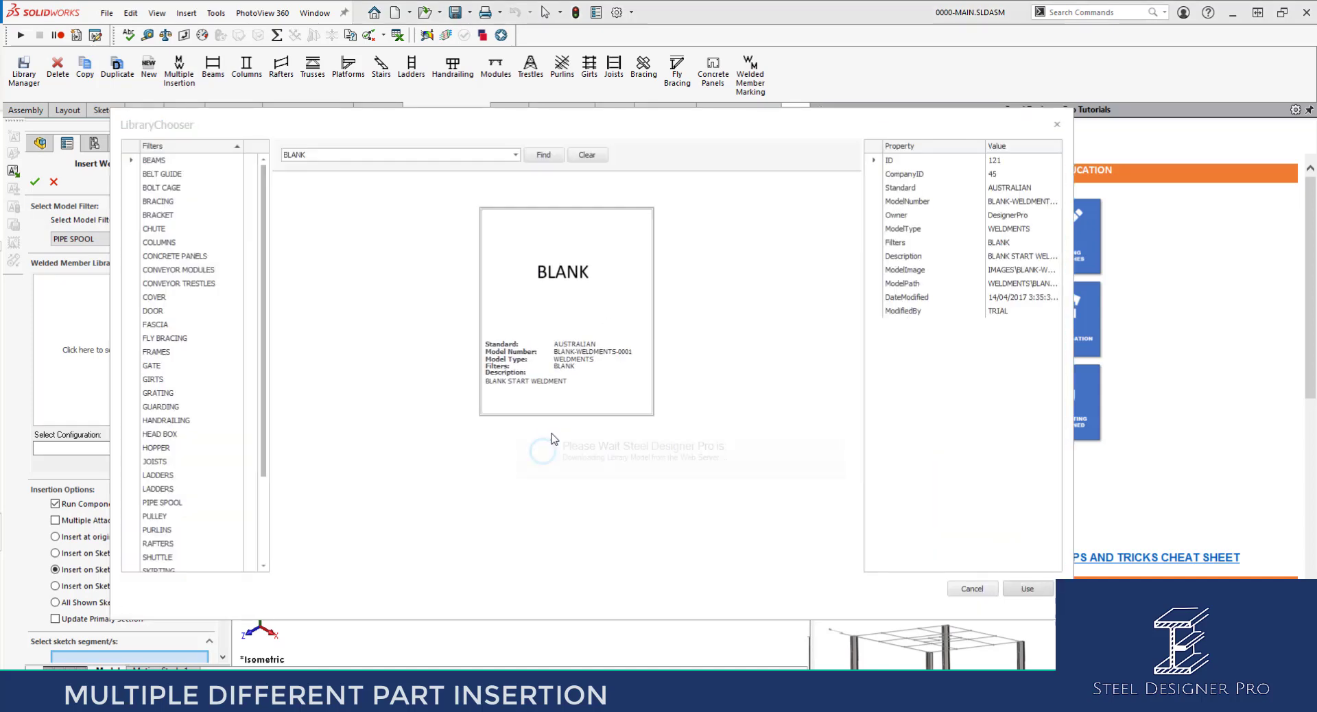
left_click(89, 537)
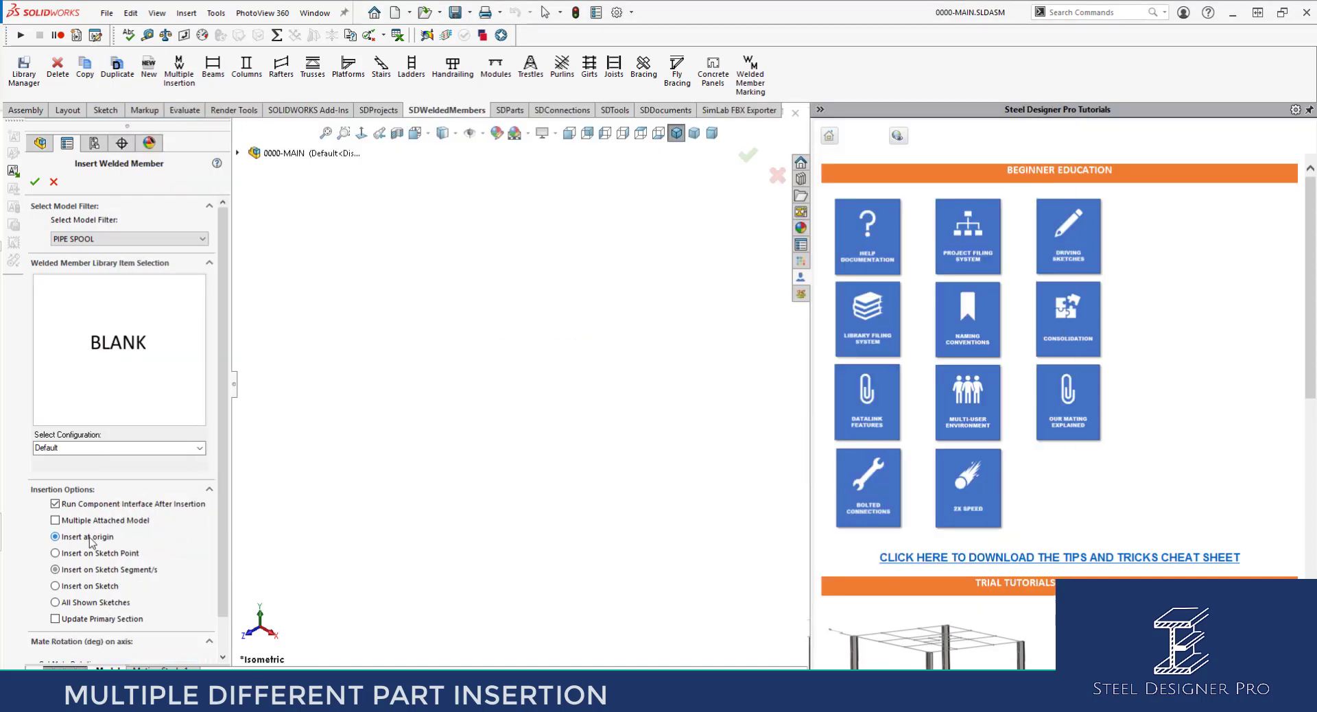
left_click(35, 183)
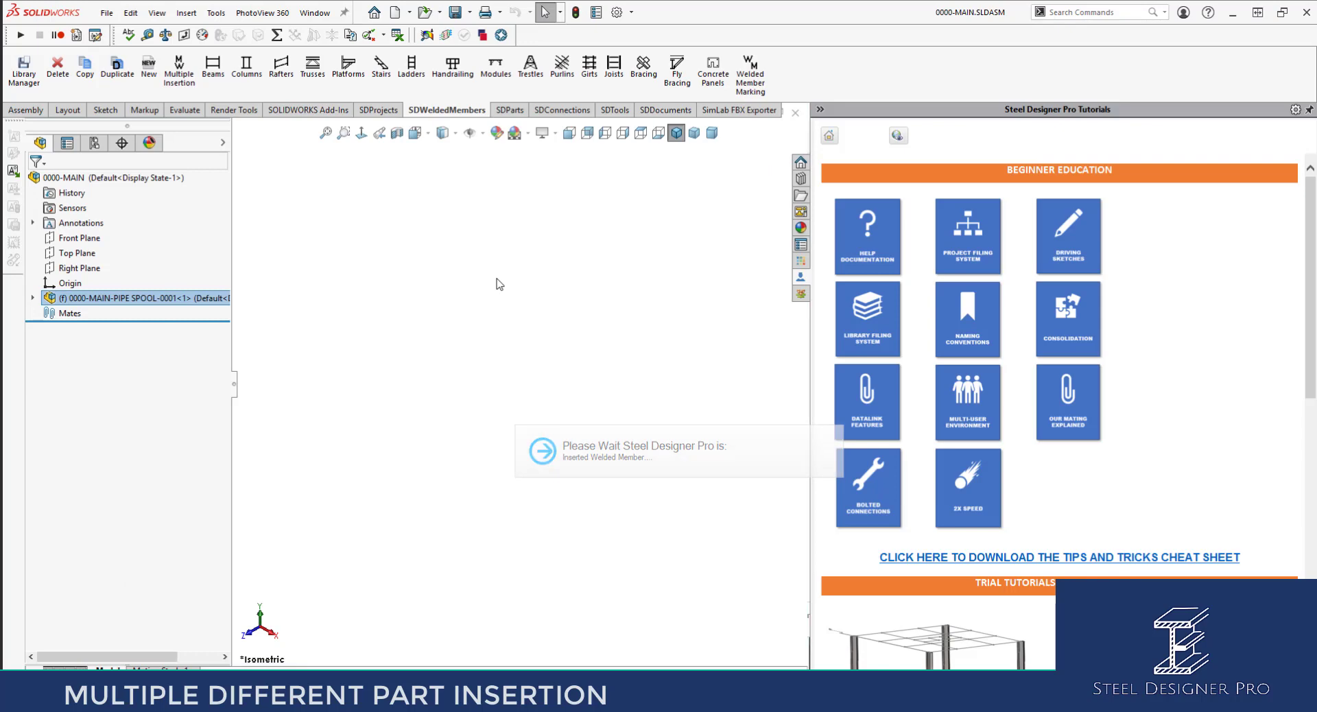
Step: Expand the inserted pipe spool assembly in the main assembly and open it in its own window
left_click(32, 298)
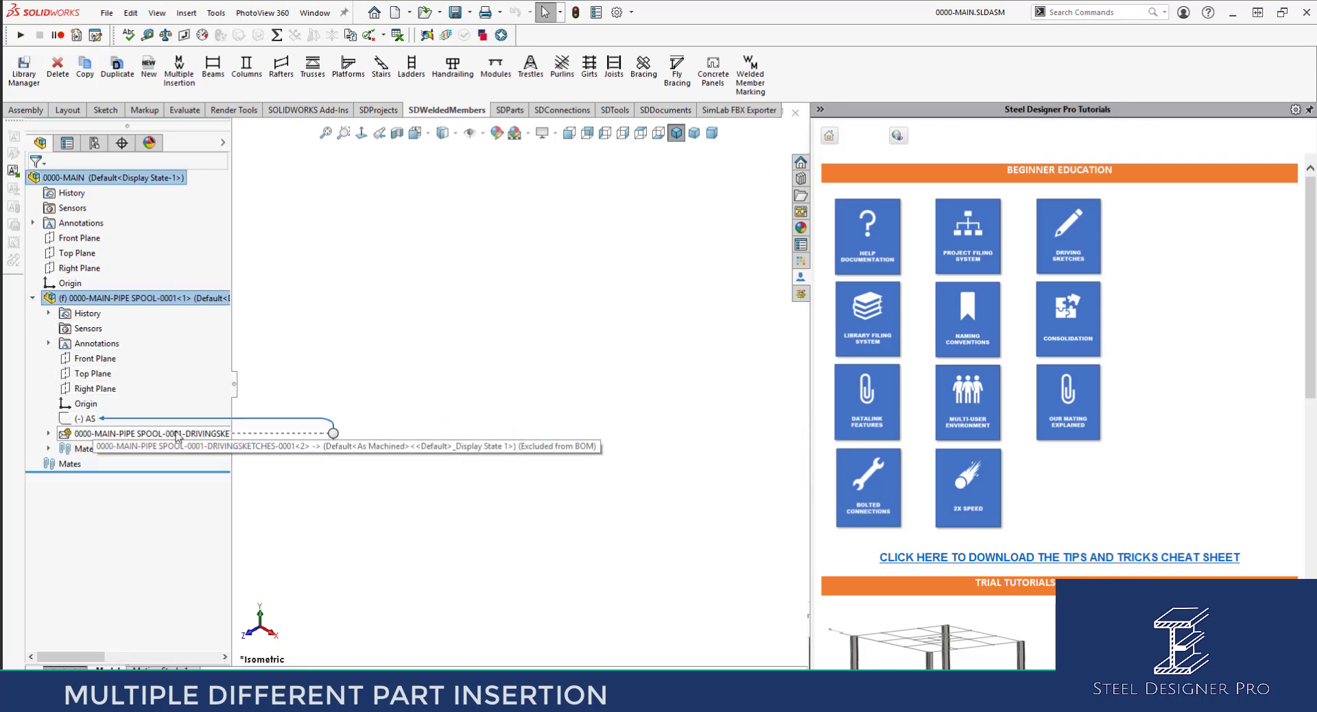
left_click(48, 433)
left_click(49, 433)
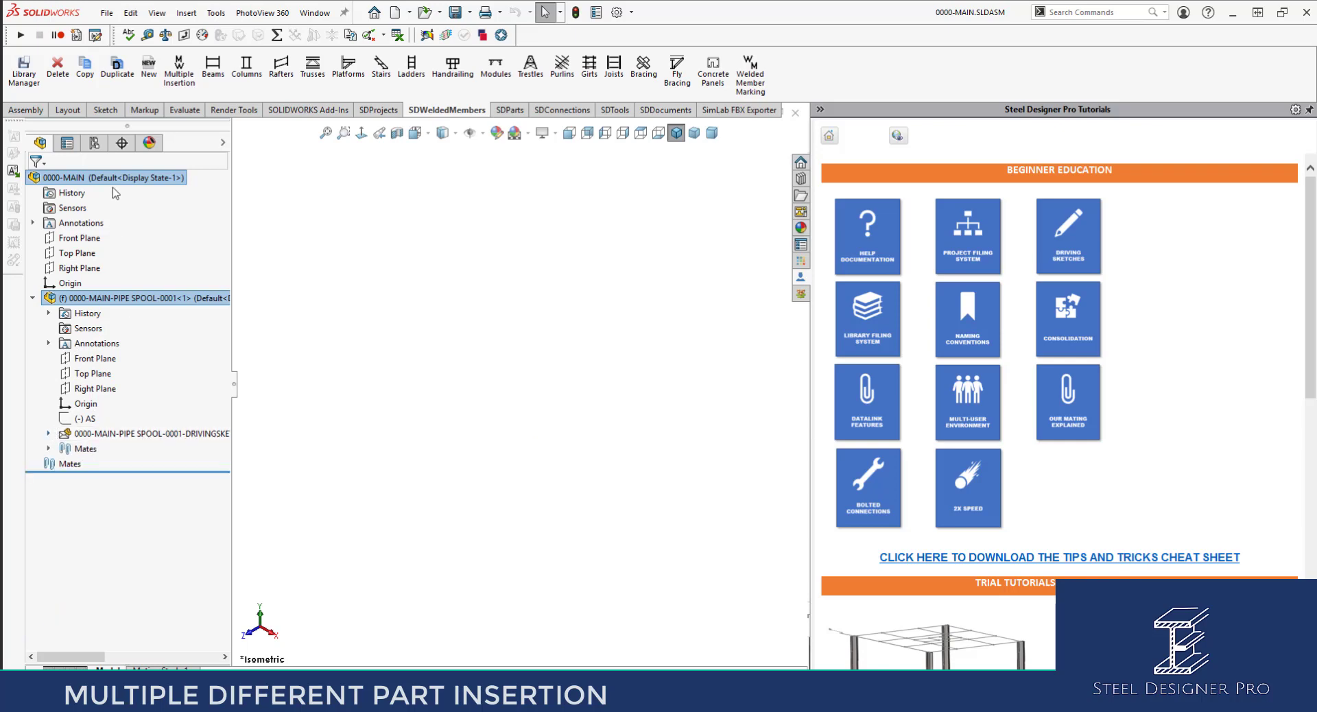
left_click(134, 300)
left_click(140, 263)
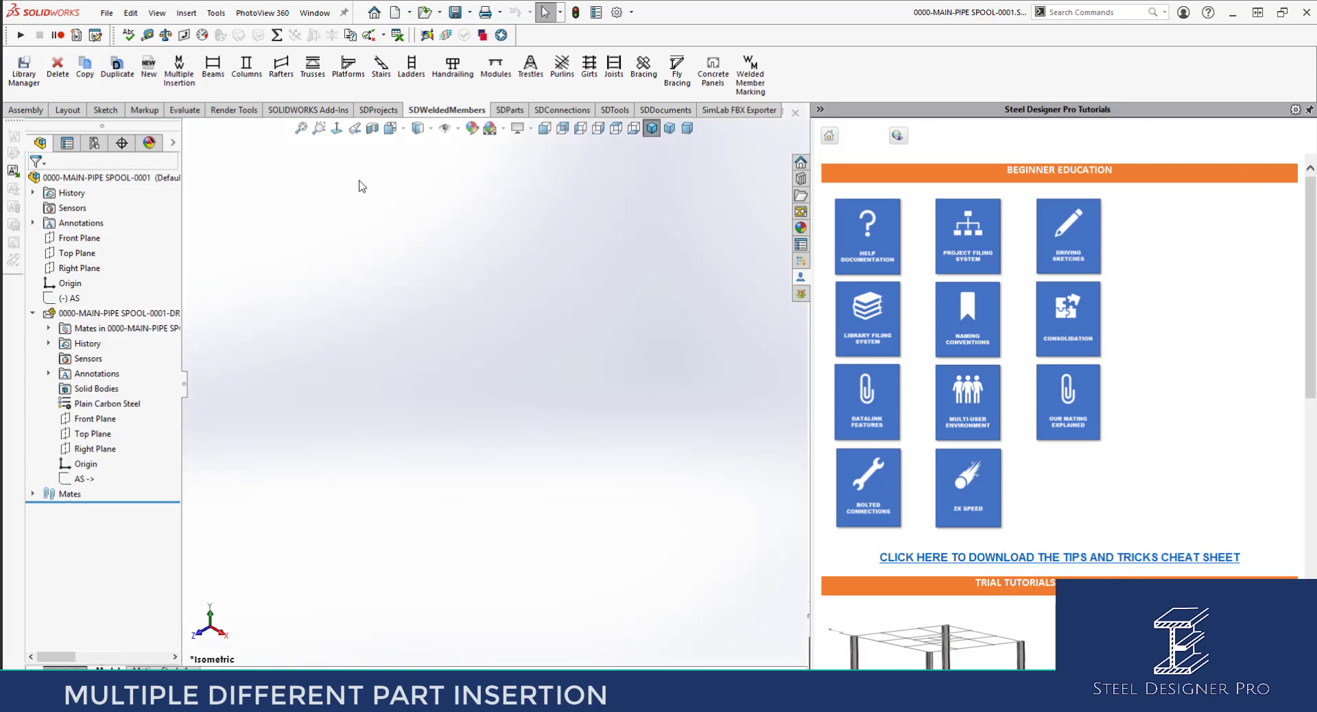
Step: Open the pipe spool's driving sketches part and highlight its AS sketch for inspection
left_click(117, 314)
right_click(117, 316)
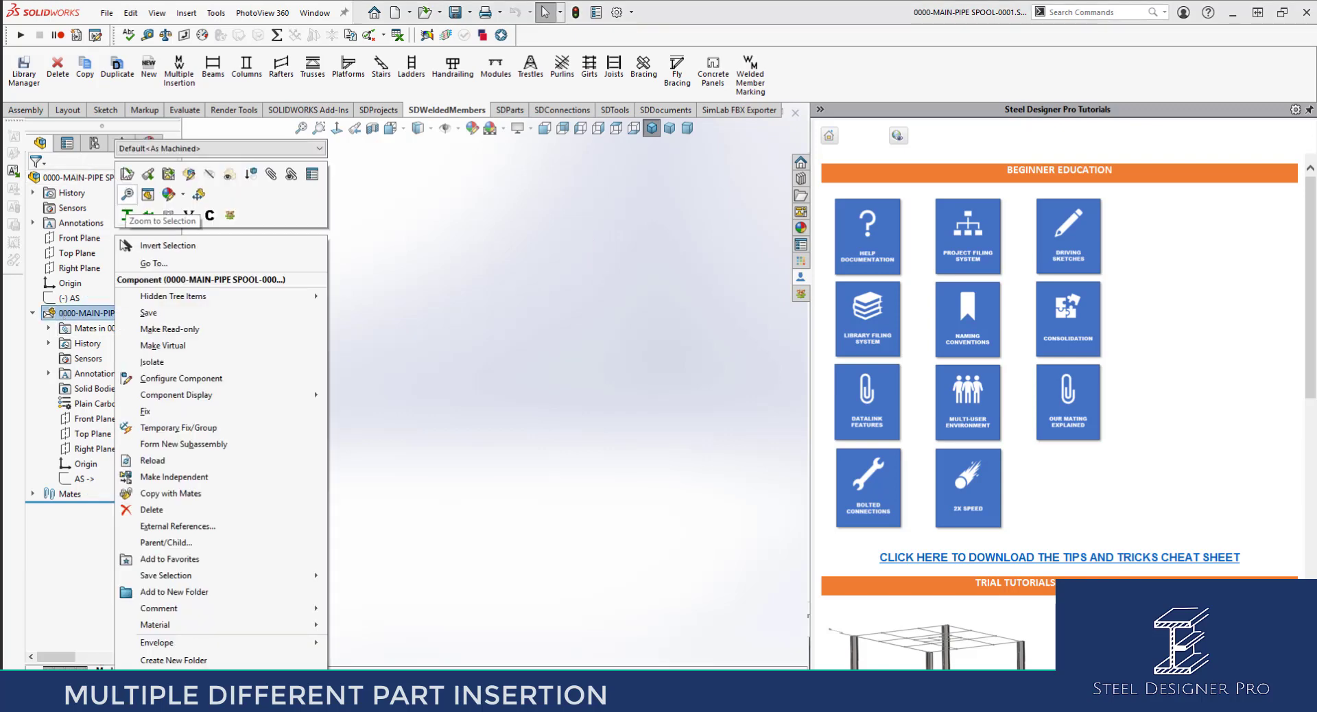
left_click(127, 175)
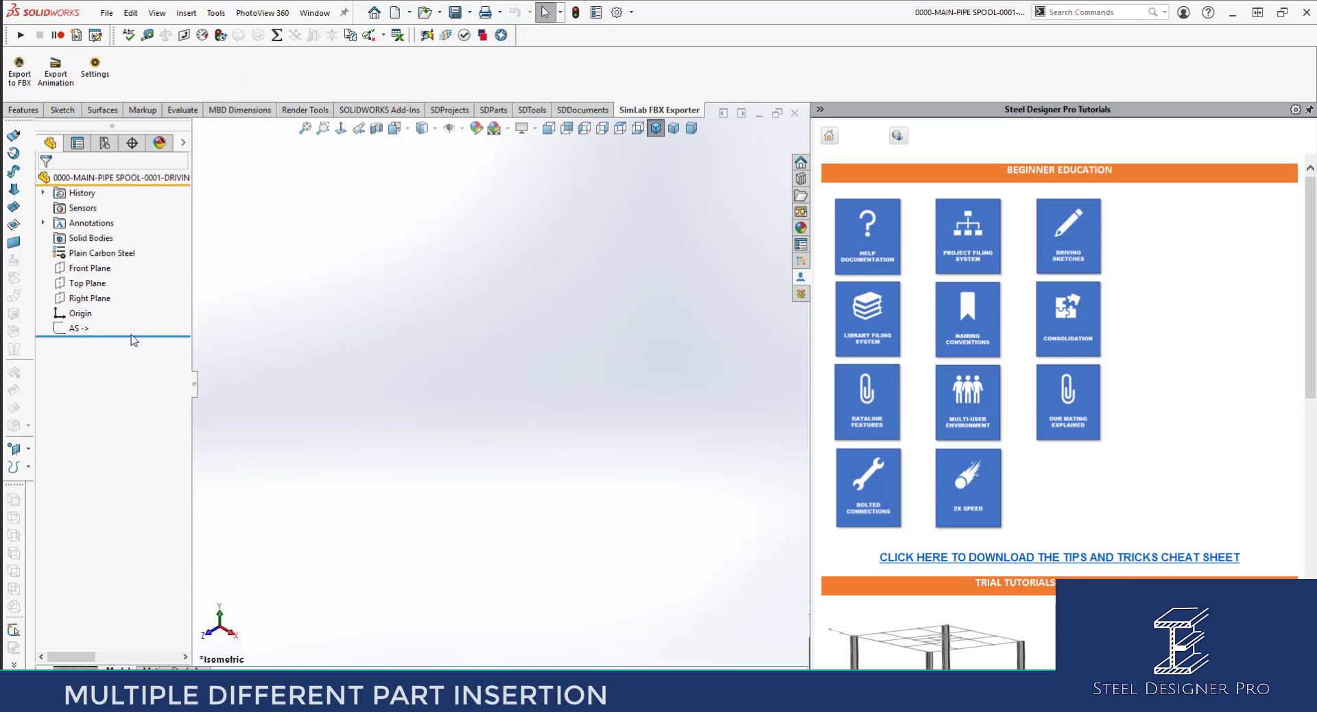
left_click(76, 329)
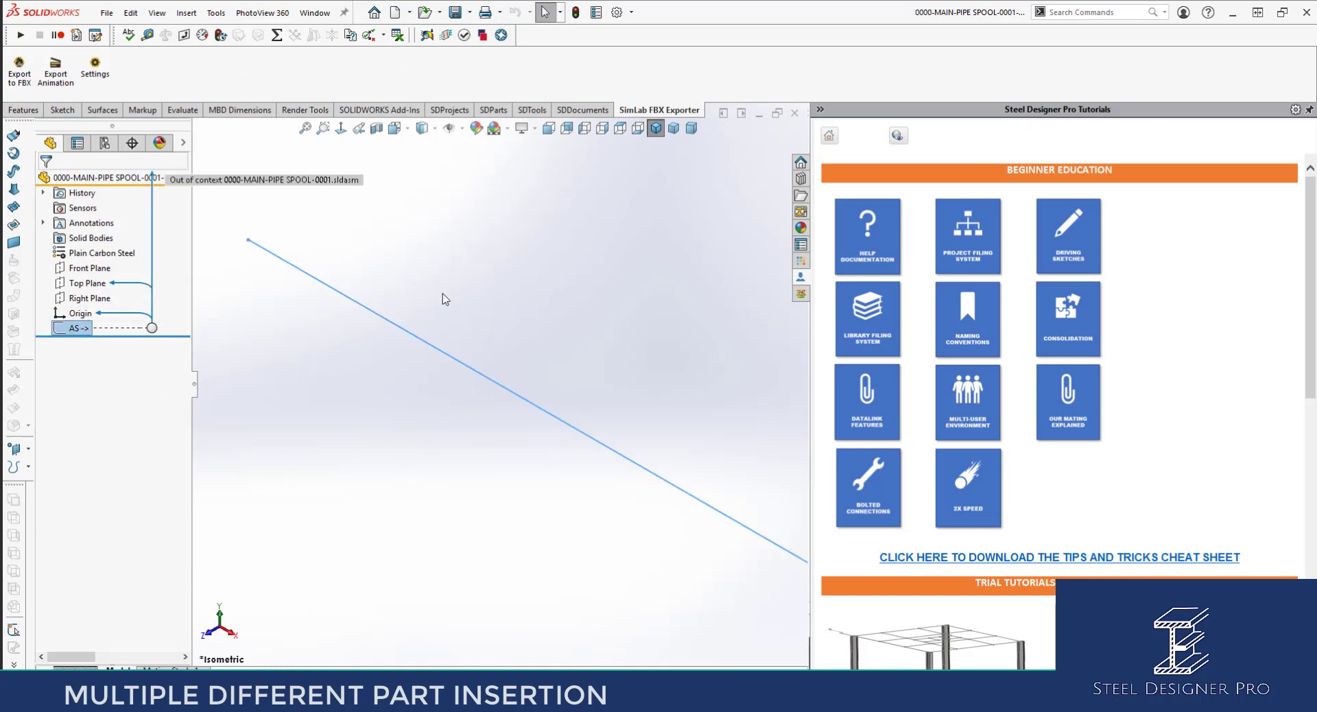
left_click(464, 291)
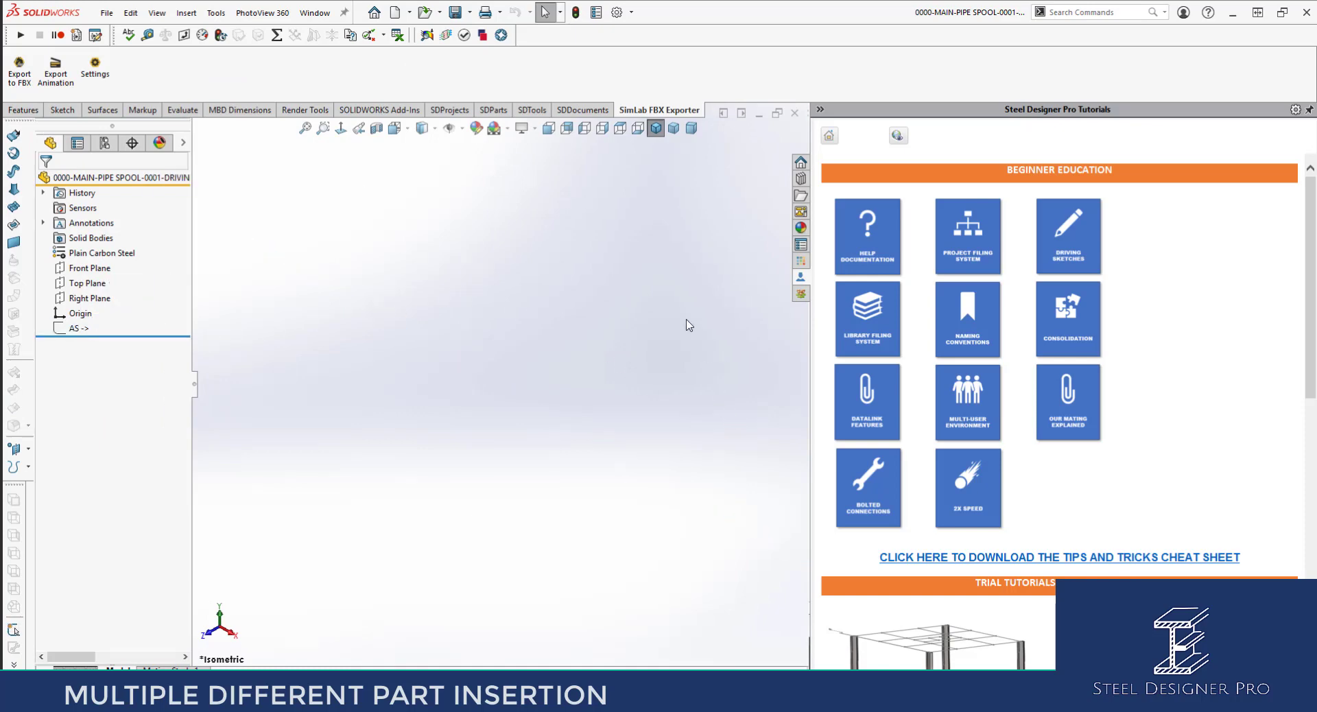
Step: Sketch a horizontal line about 3282 mm long from the origin on the Front Plane
left_click(100, 269)
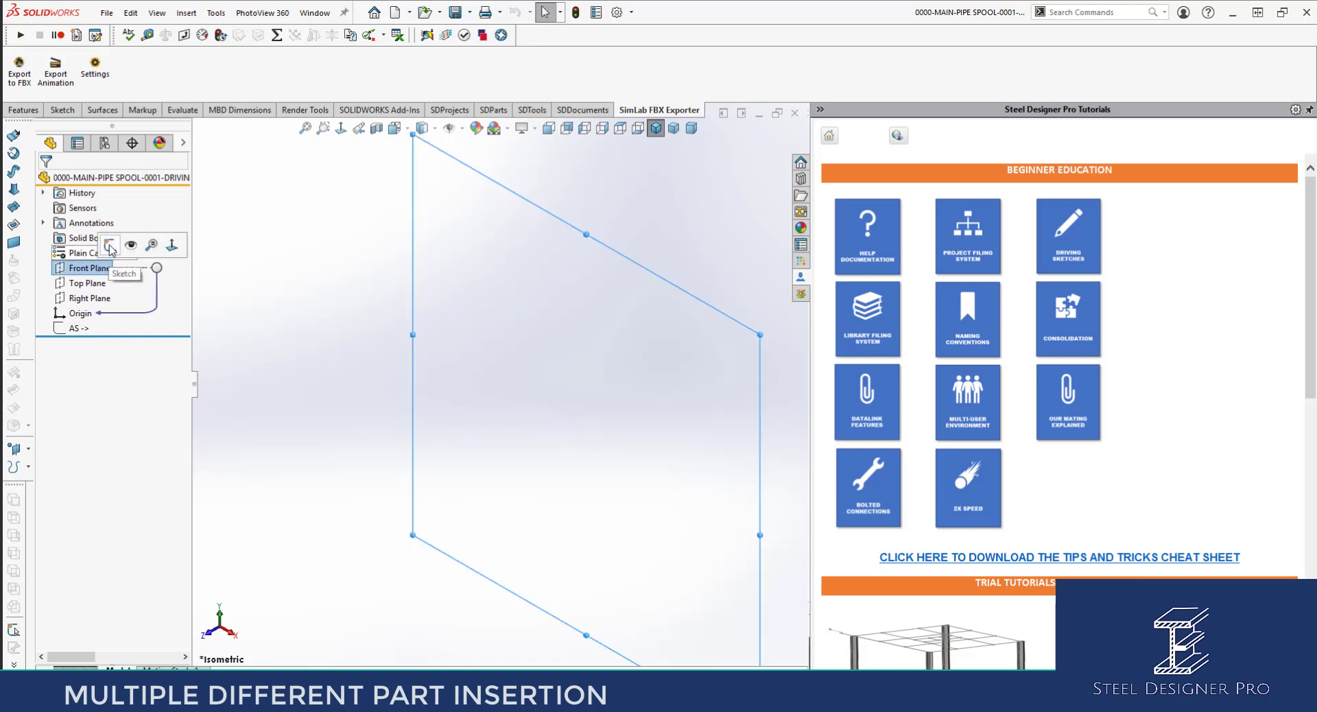
left_click(110, 247)
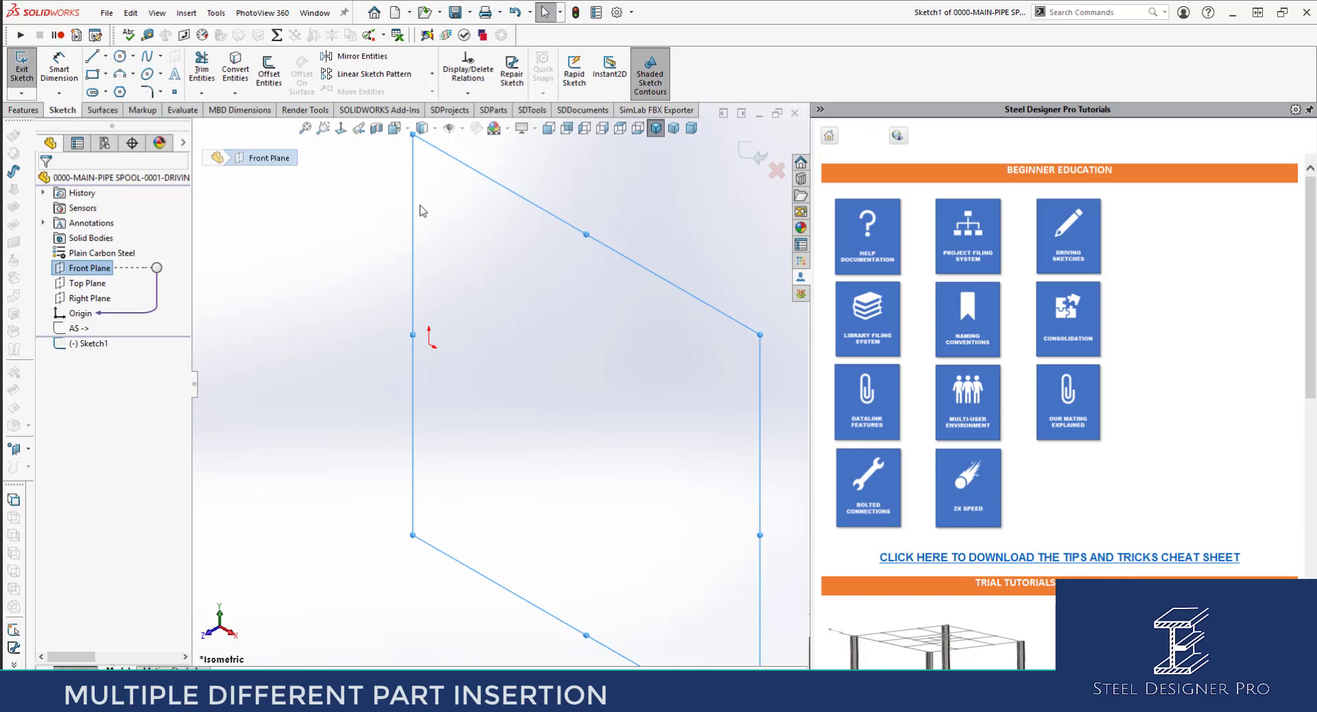
left_click(549, 129)
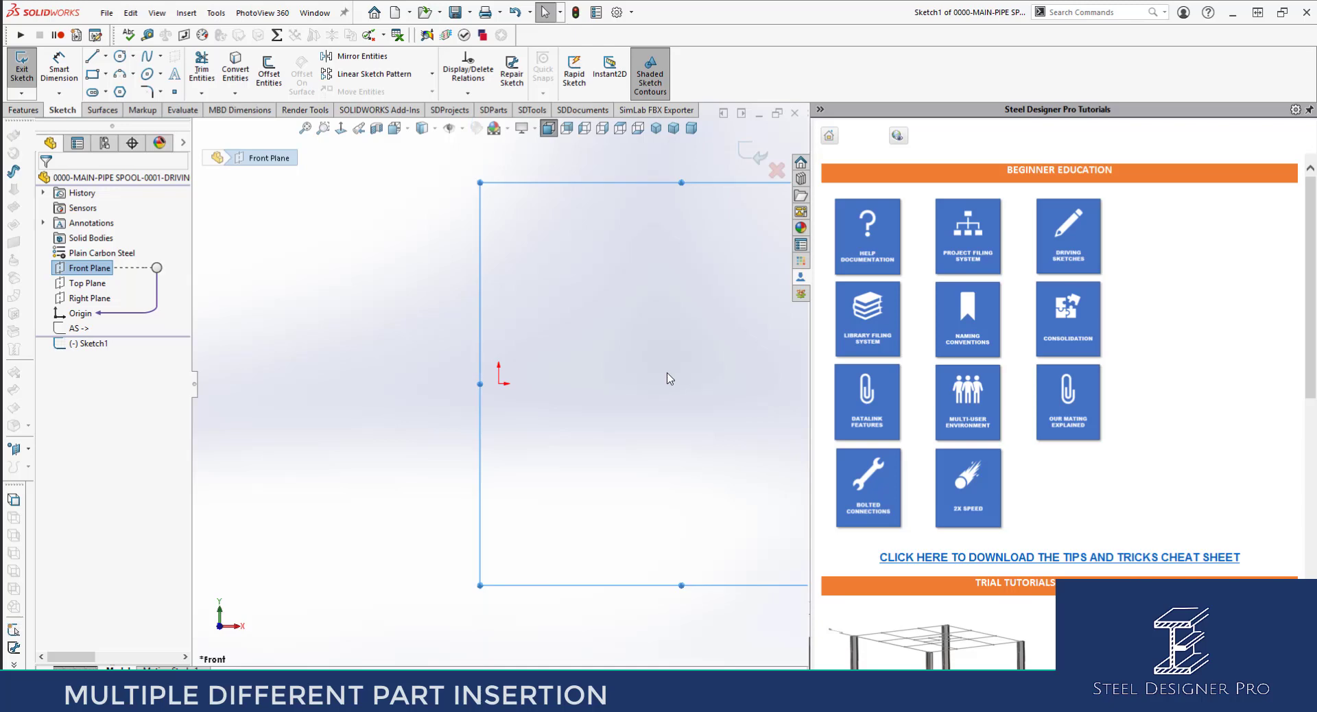
left_click(92, 57)
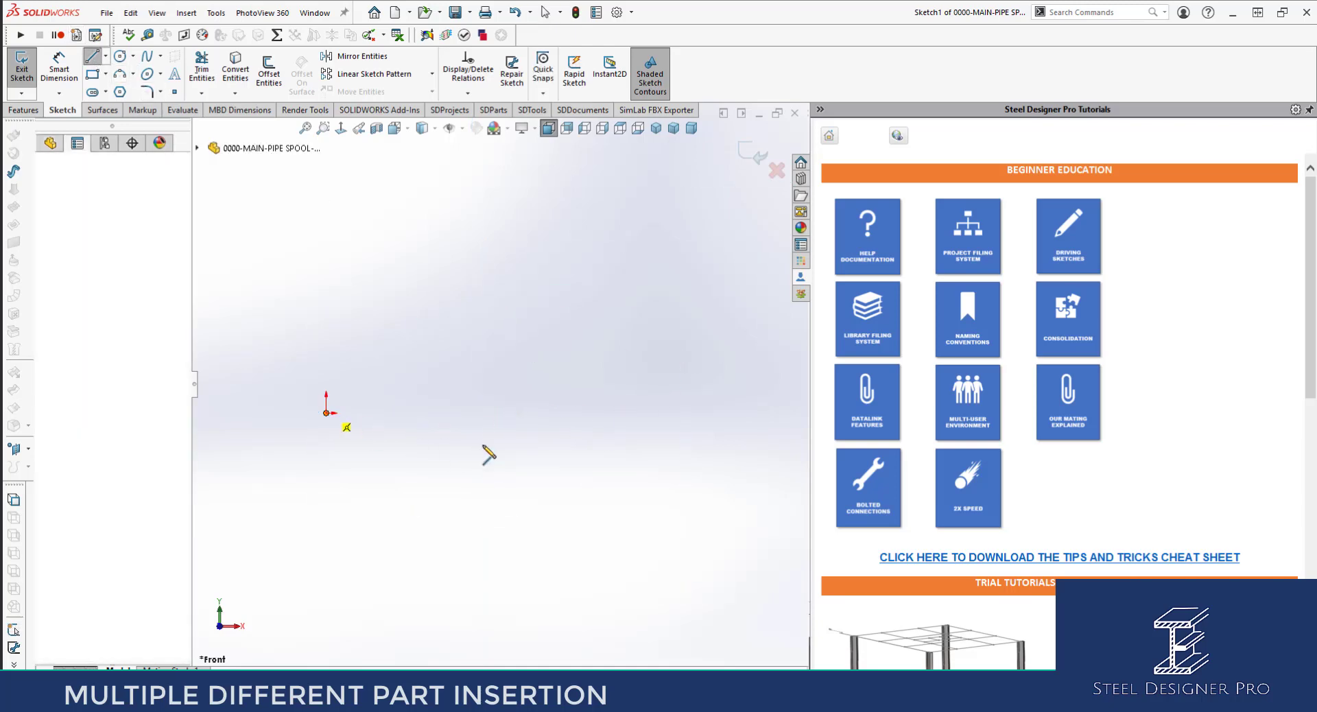
left_click(326, 412)
left_click(620, 412)
key("Escape")
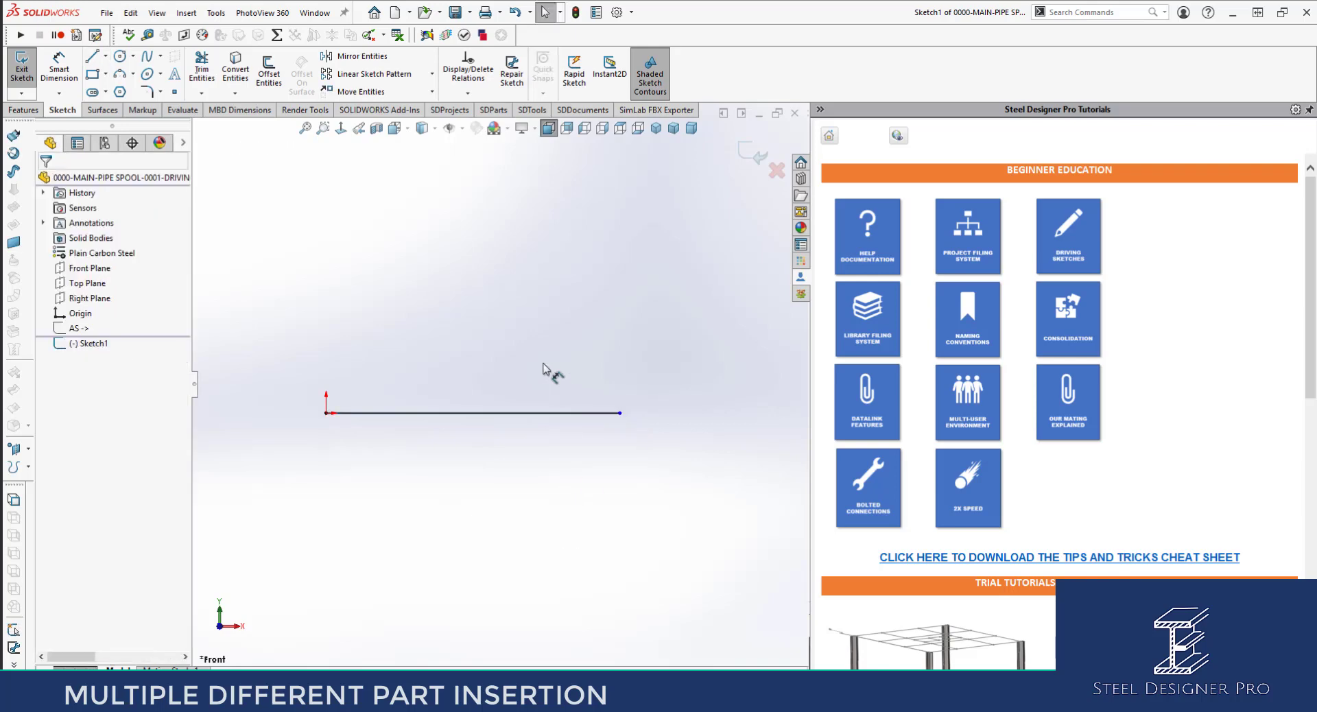
Step: Dimension the line's length as 5000 mm, exit the sketch and return to the isometric view
key("d")
left_click(487, 412)
left_click(480, 373)
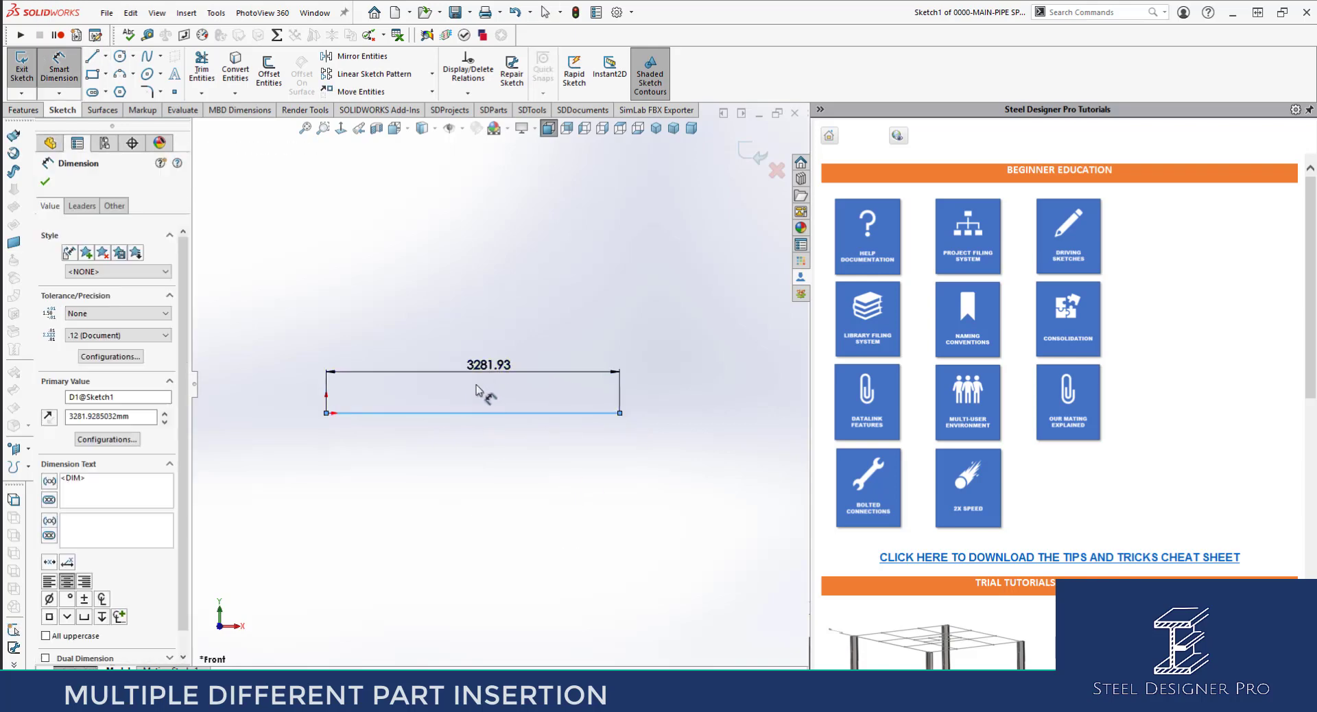
type("5000")
key("Return")
key("Escape")
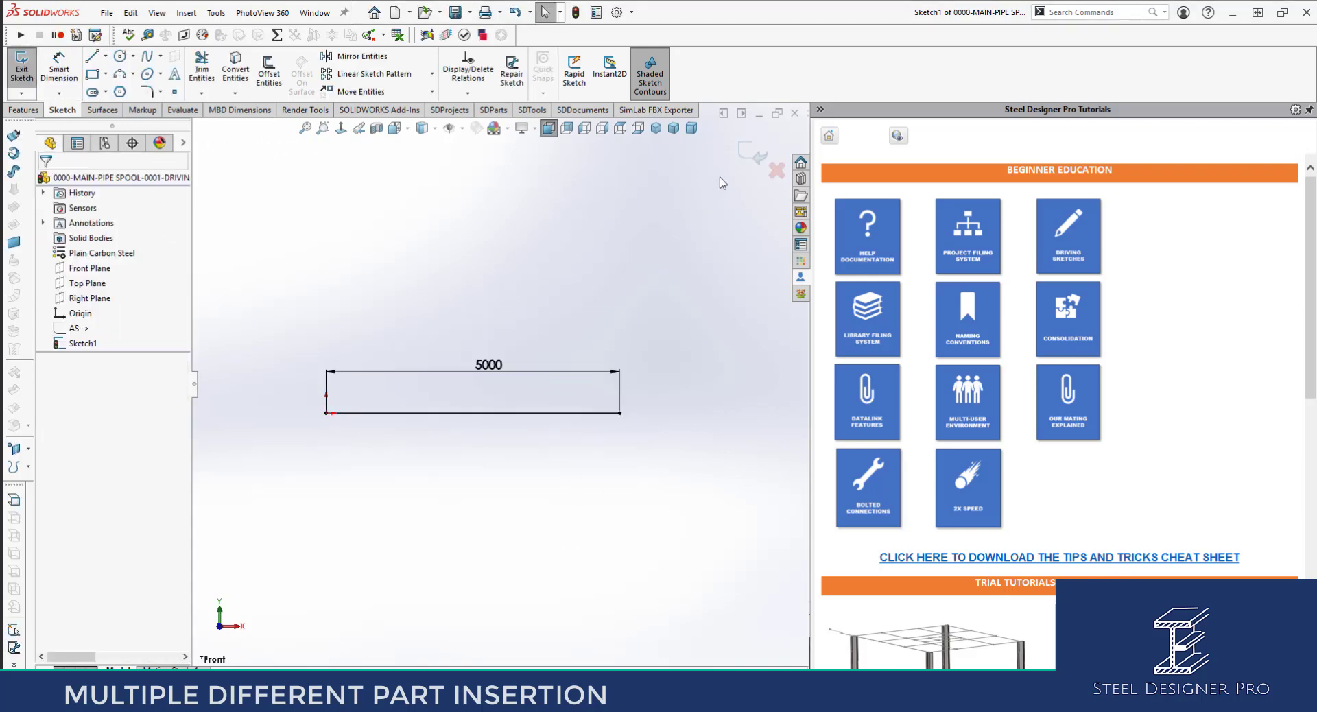
left_click(754, 155)
left_click(655, 128)
left_click(533, 285)
scroll(535, 350, "up", 3)
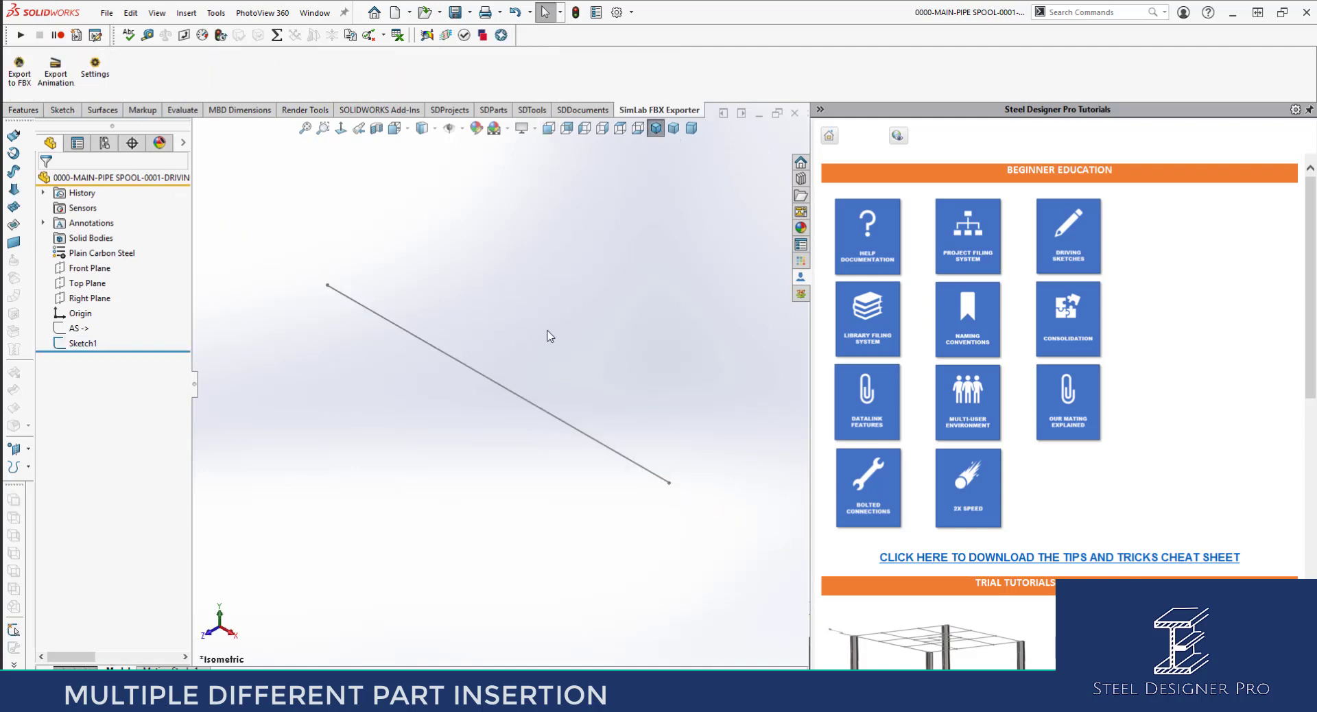
Step: Close the driving sketches part, collapse it in the pipe spool assembly's tree and open the Multiple Part Insertion tool
left_click(795, 113)
scroll(718, 500, "up", 2)
scroll(749, 503, "up", 2)
scroll(672, 461, "down", 4)
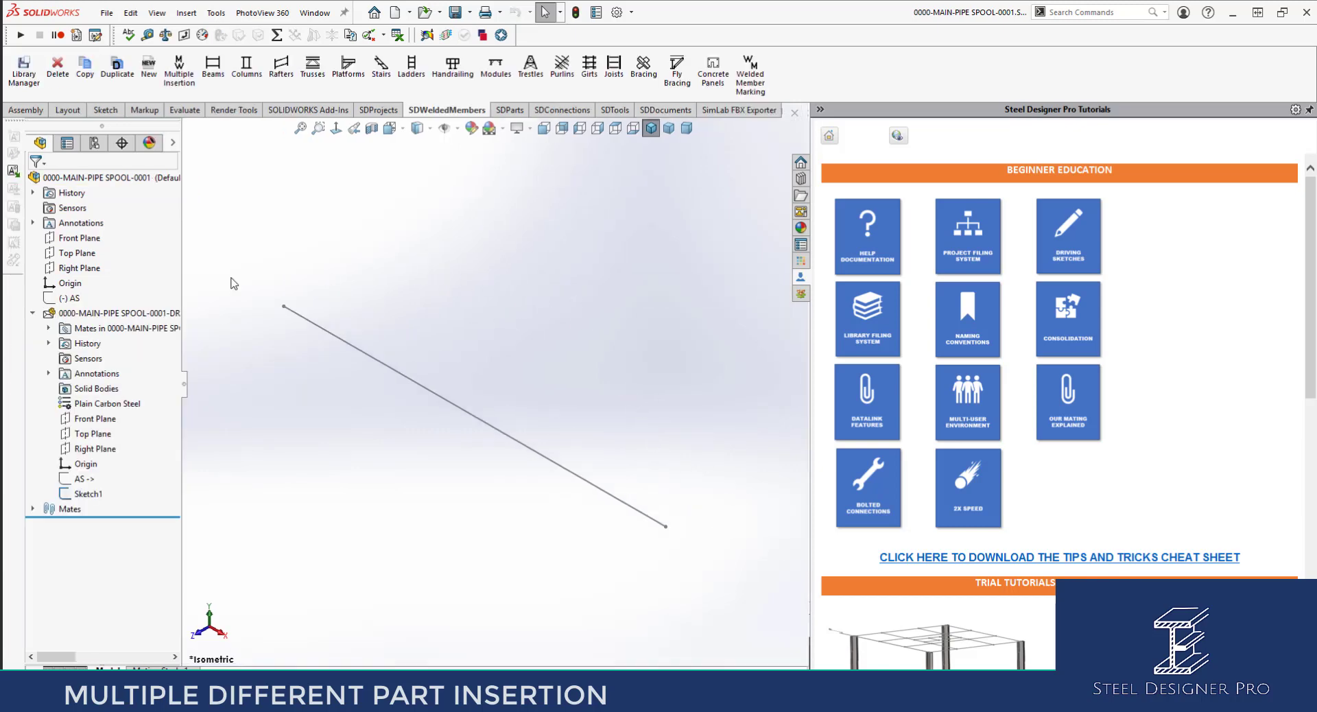
left_click(33, 313)
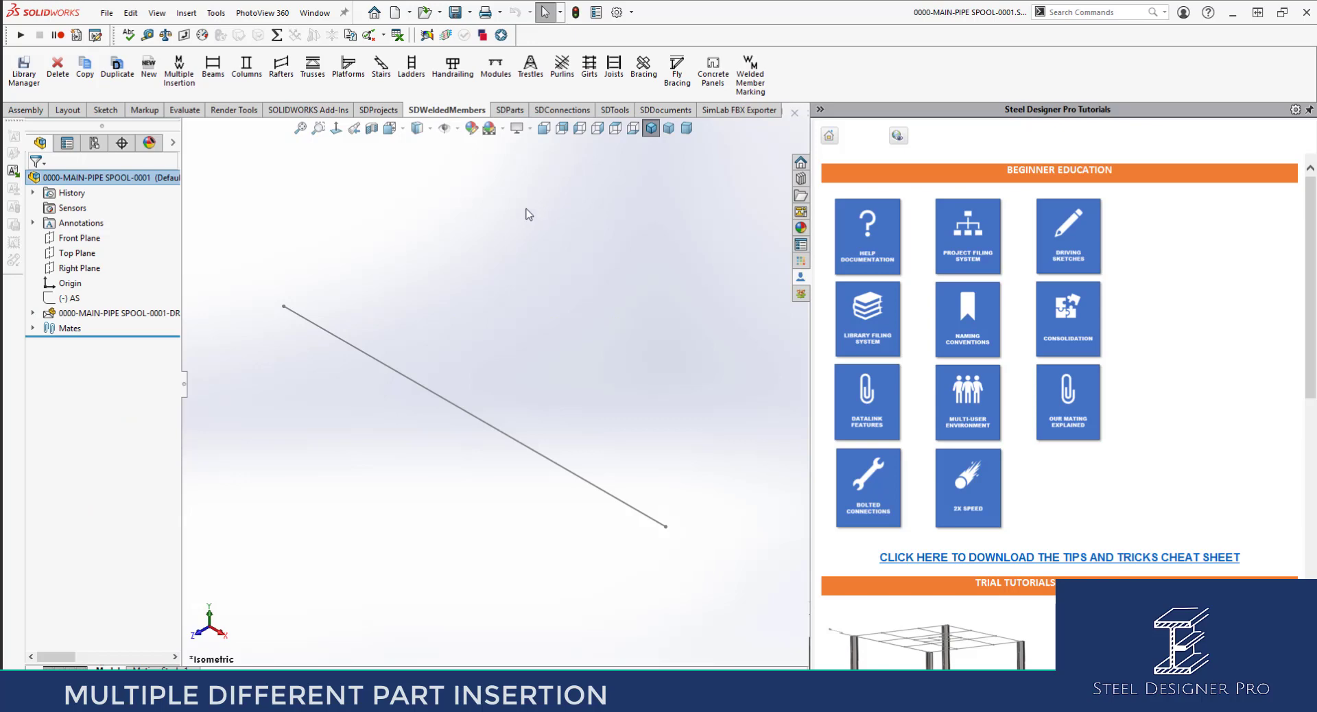
left_click(508, 110)
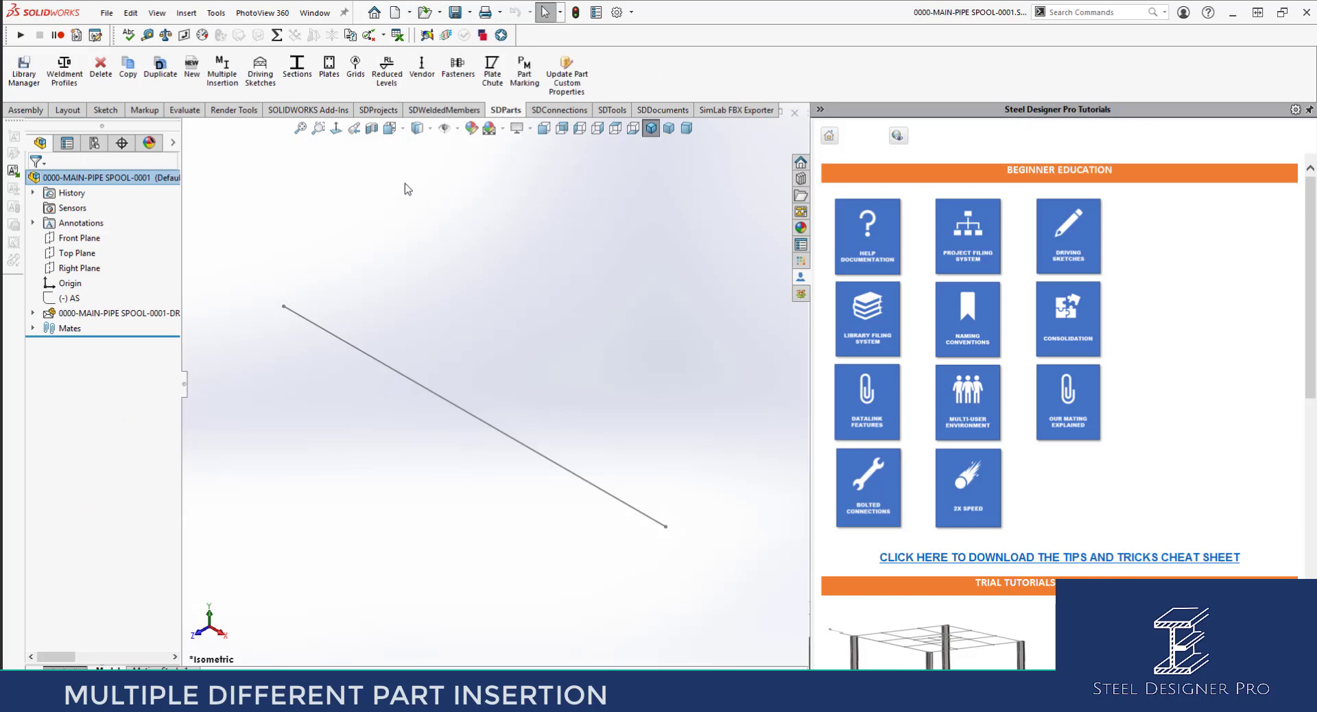
left_click(222, 77)
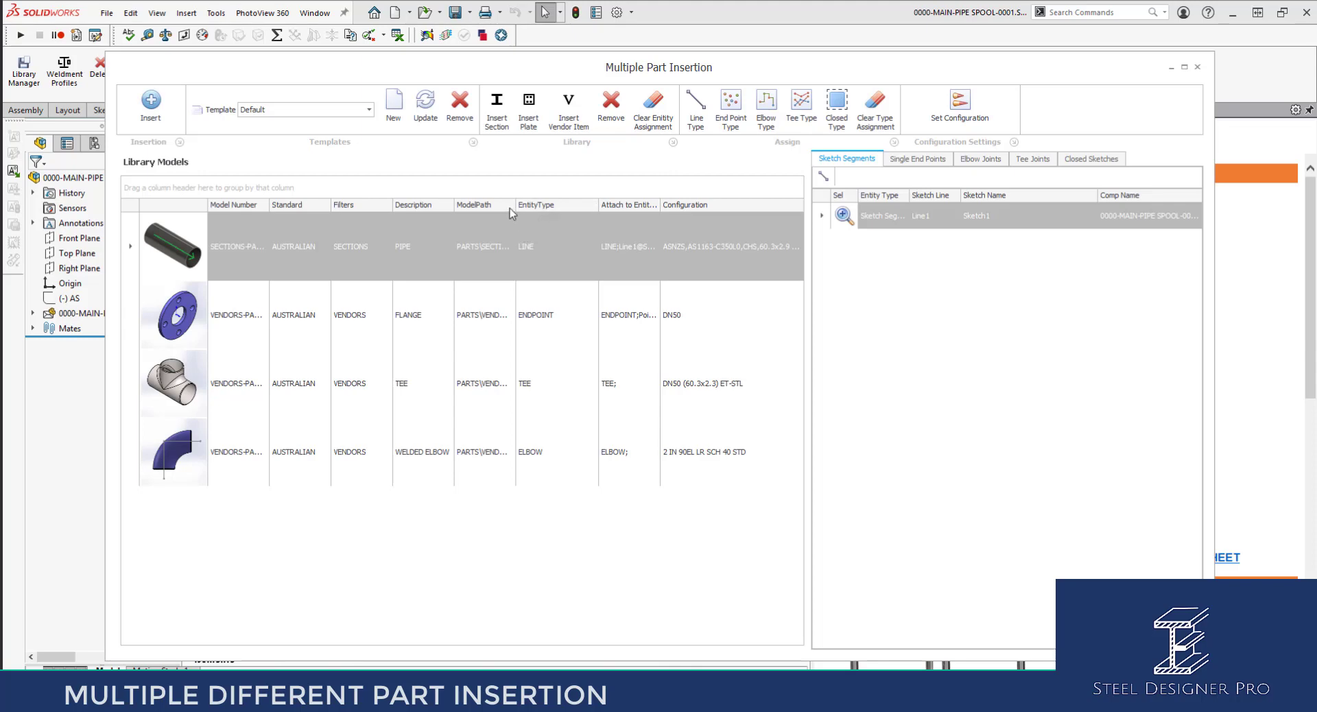
Step: Preview the Elbows Only and Flanges Only insertion templates and switch back to the Default template
left_click(370, 110)
left_click(370, 110)
left_click(370, 109)
left_click(334, 152)
left_click(369, 111)
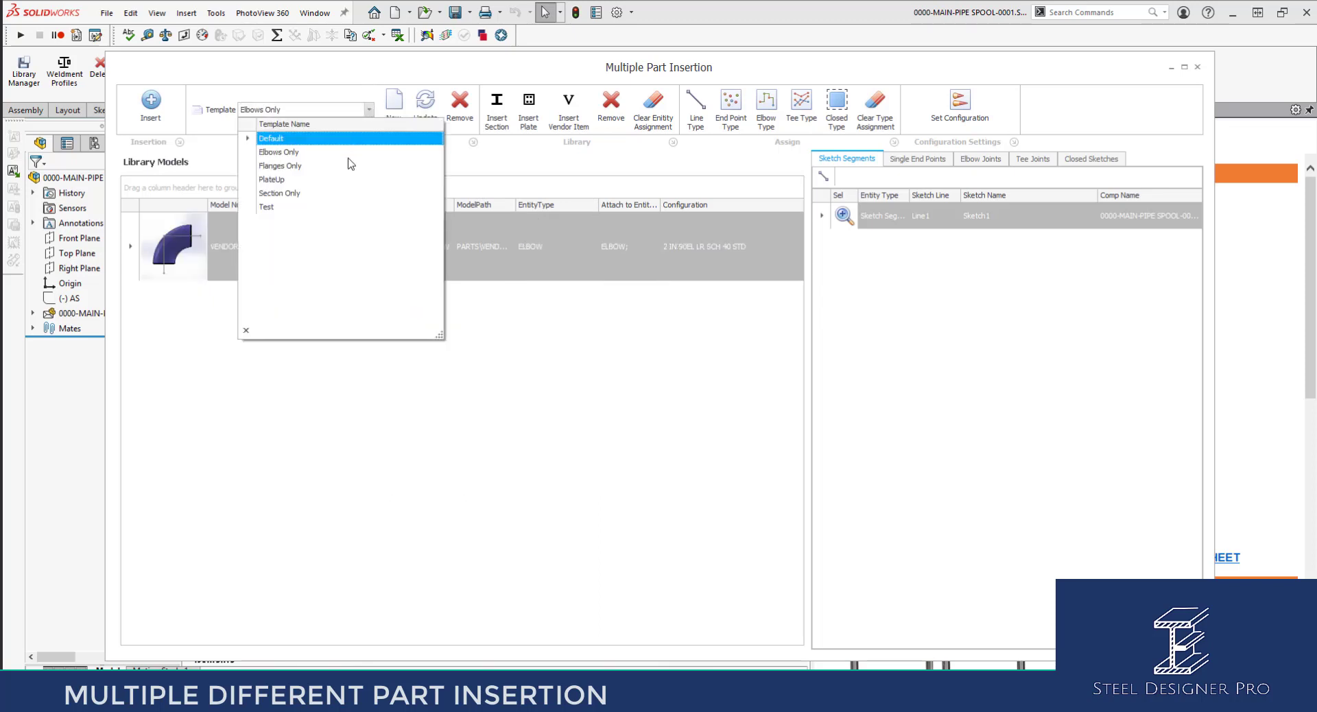
left_click(336, 165)
left_click(370, 110)
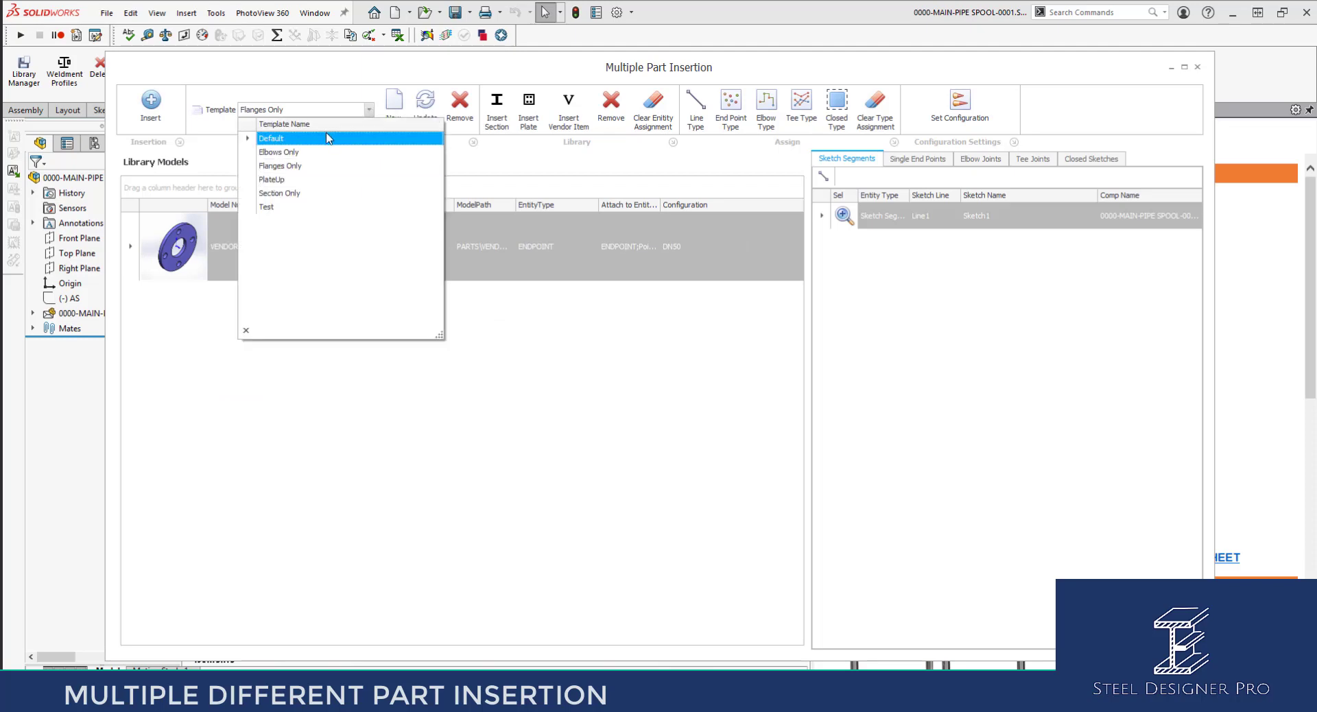
left_click(329, 138)
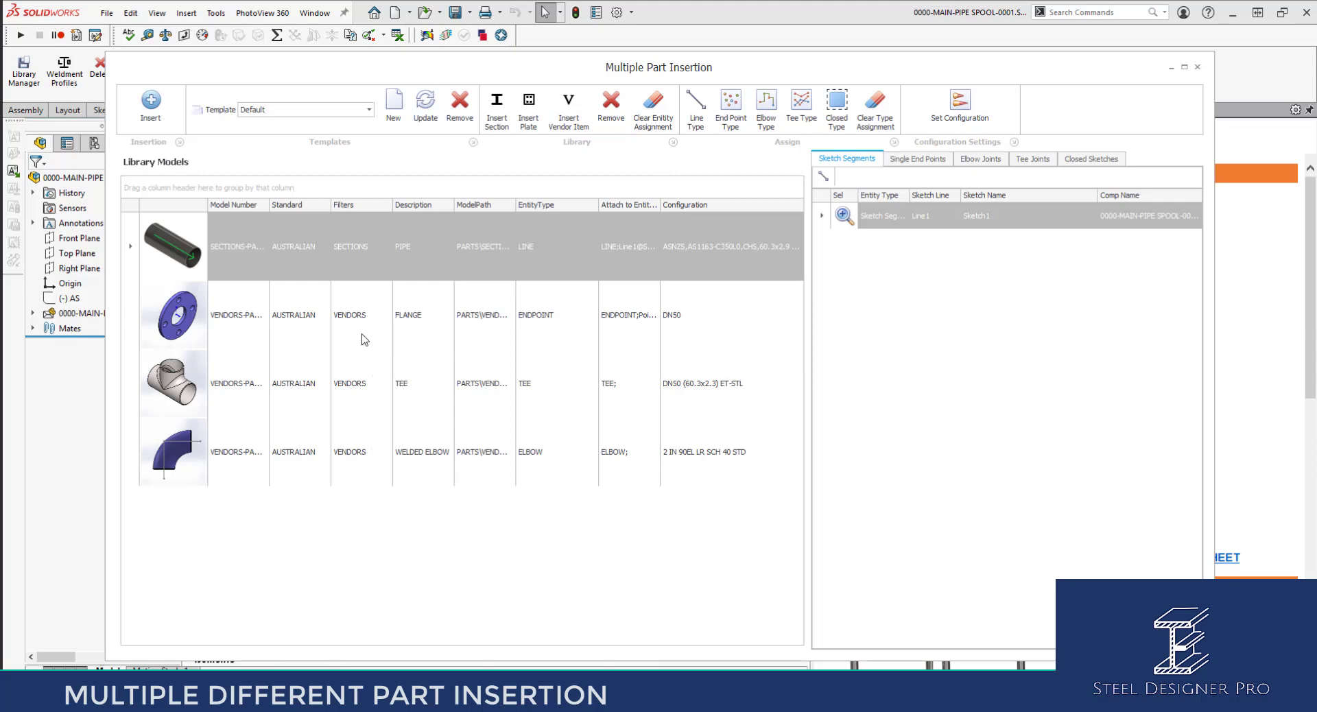
Step: Examine the pipe entry's standard, model number, description, attached entities and full section configuration in the library models list
left_click(321, 270)
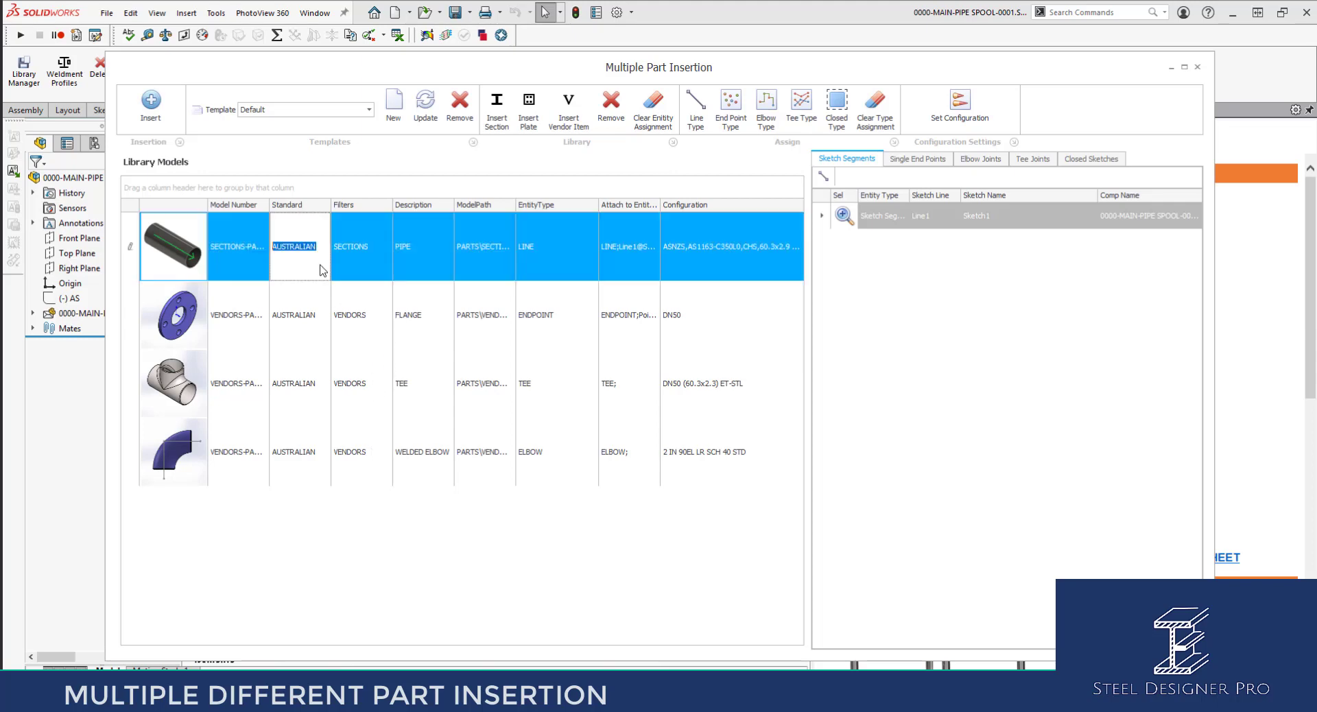
left_click(260, 264)
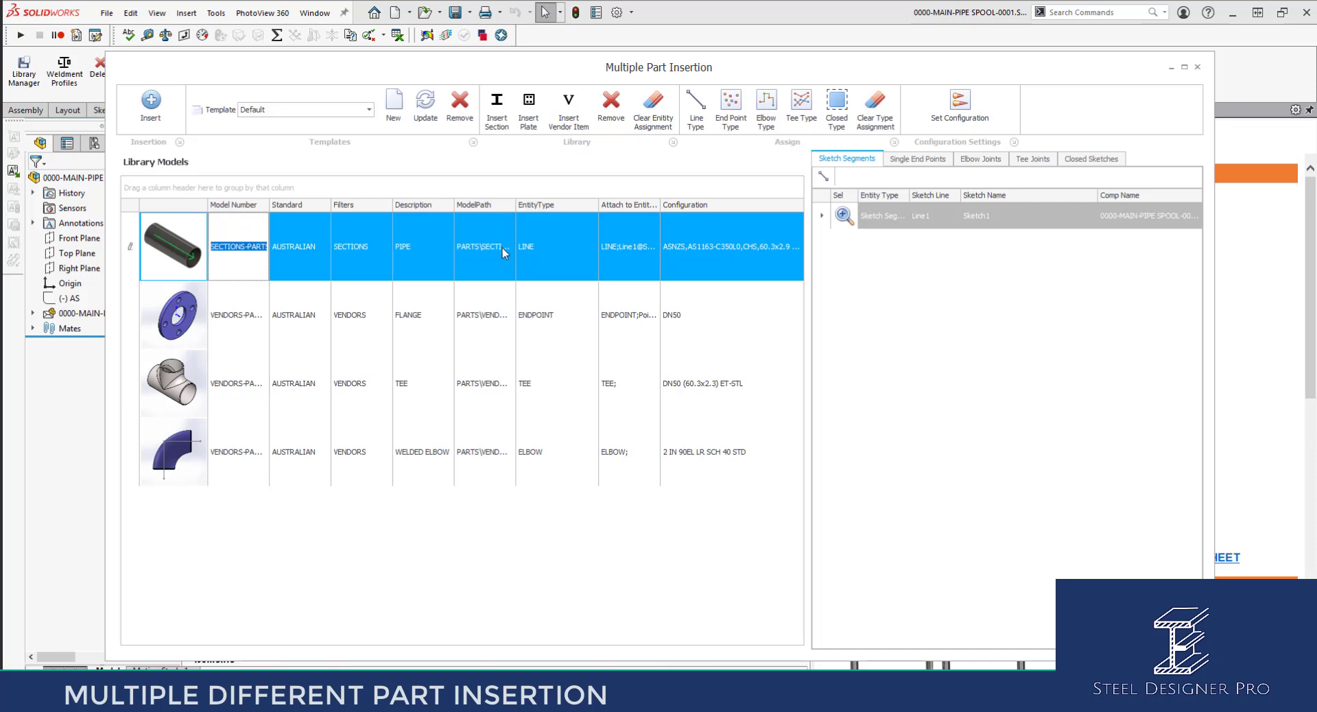
left_click(417, 248)
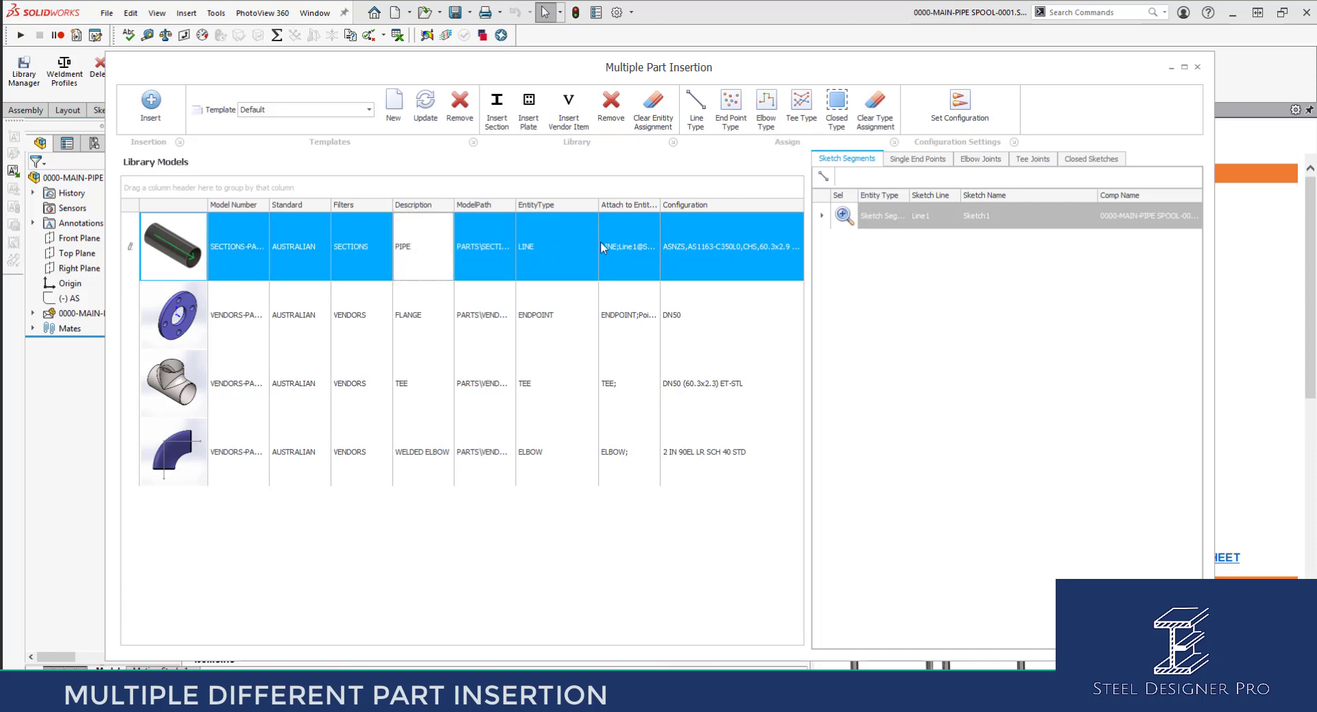
left_click(643, 254)
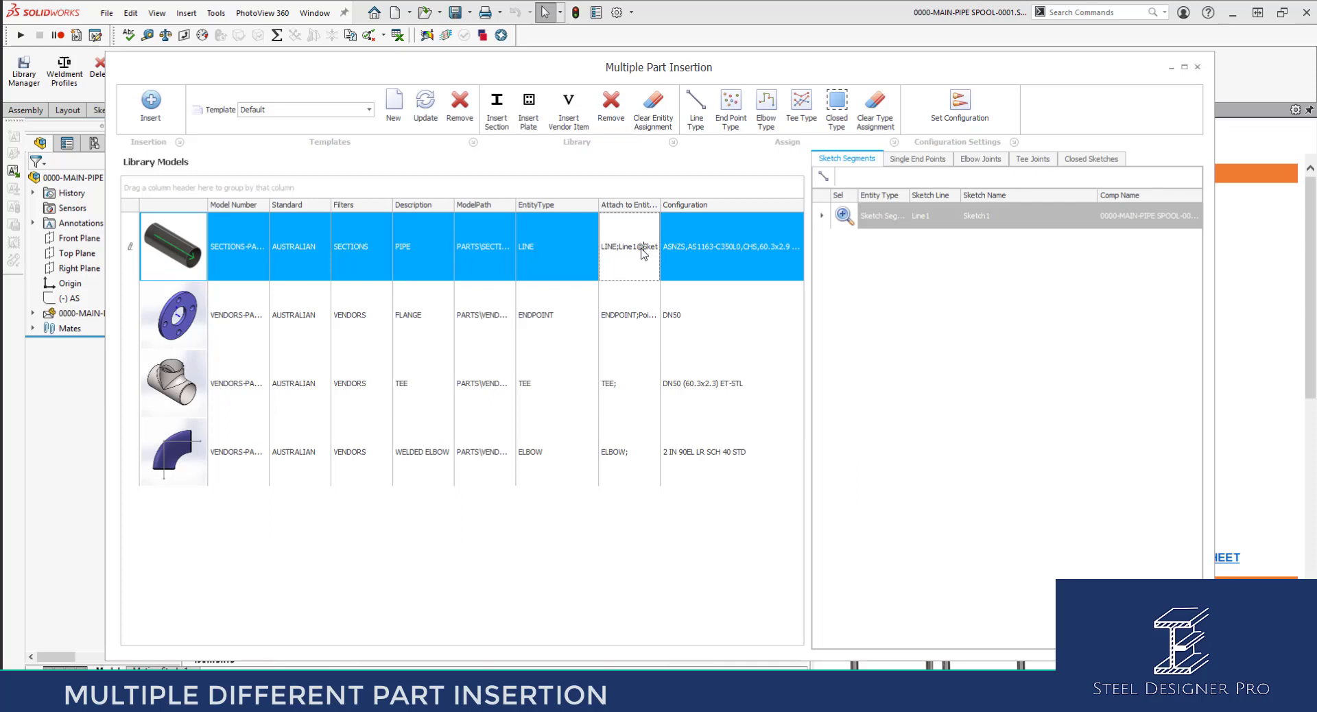
left_click(745, 251)
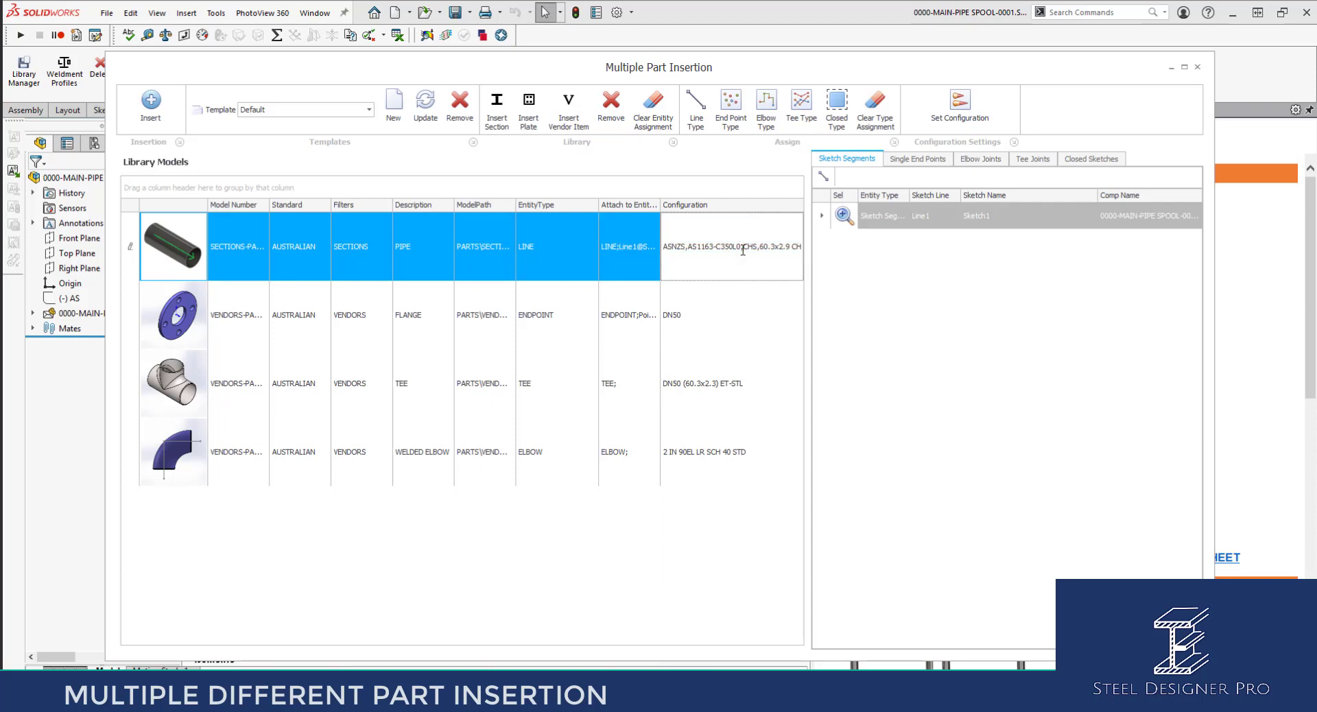
left_click_drag(743, 247, 826, 248)
left_click(746, 247)
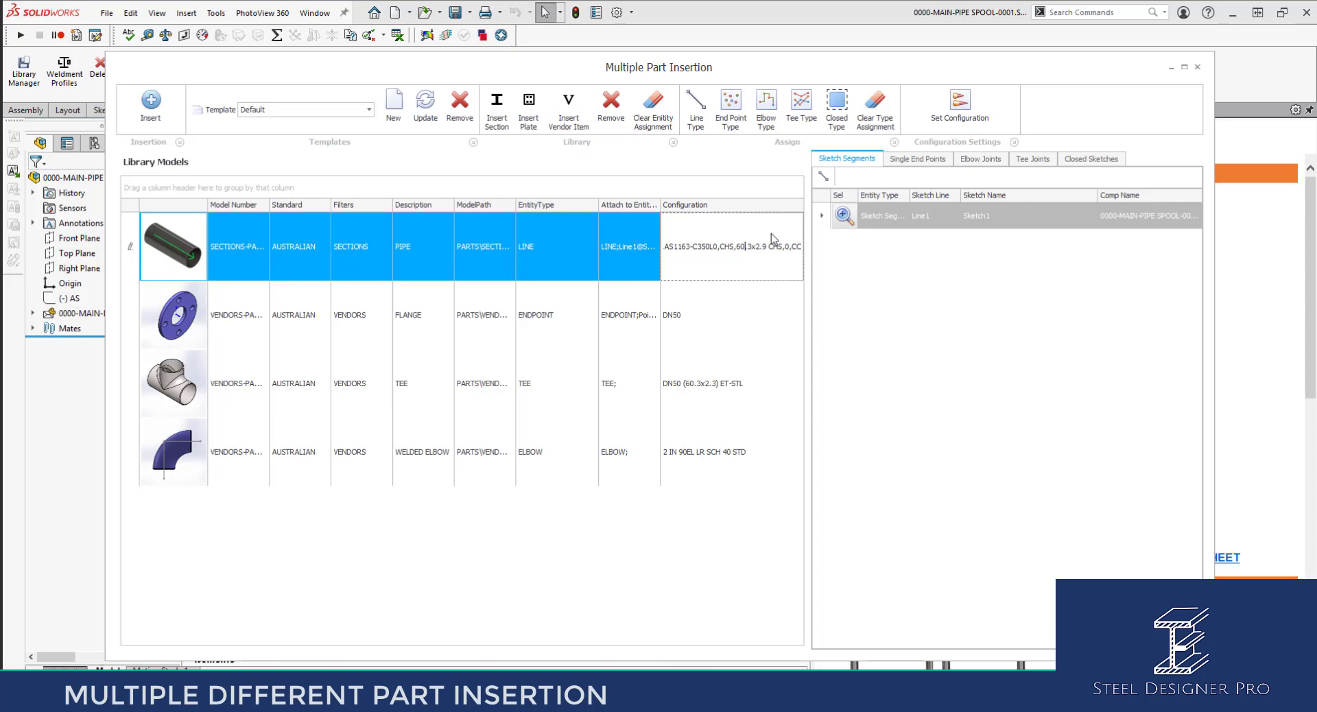
left_click_drag(690, 248, 821, 258)
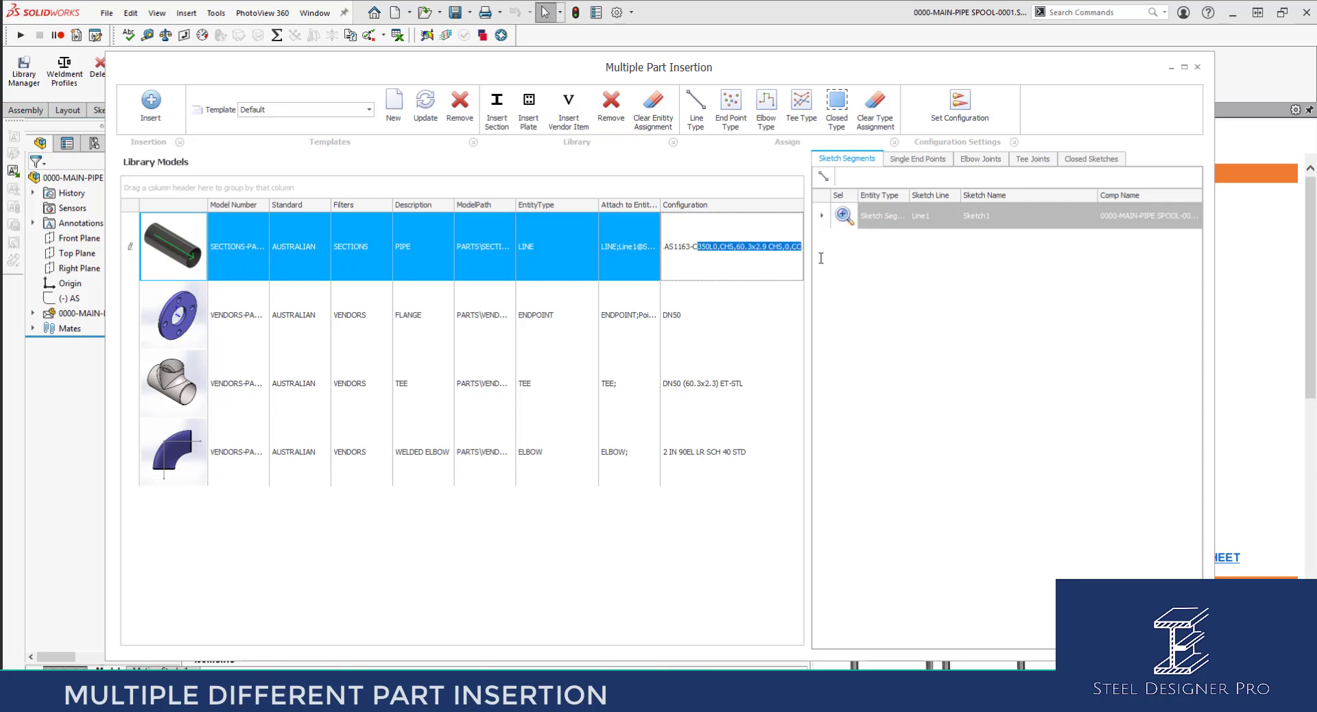
left_click(760, 248)
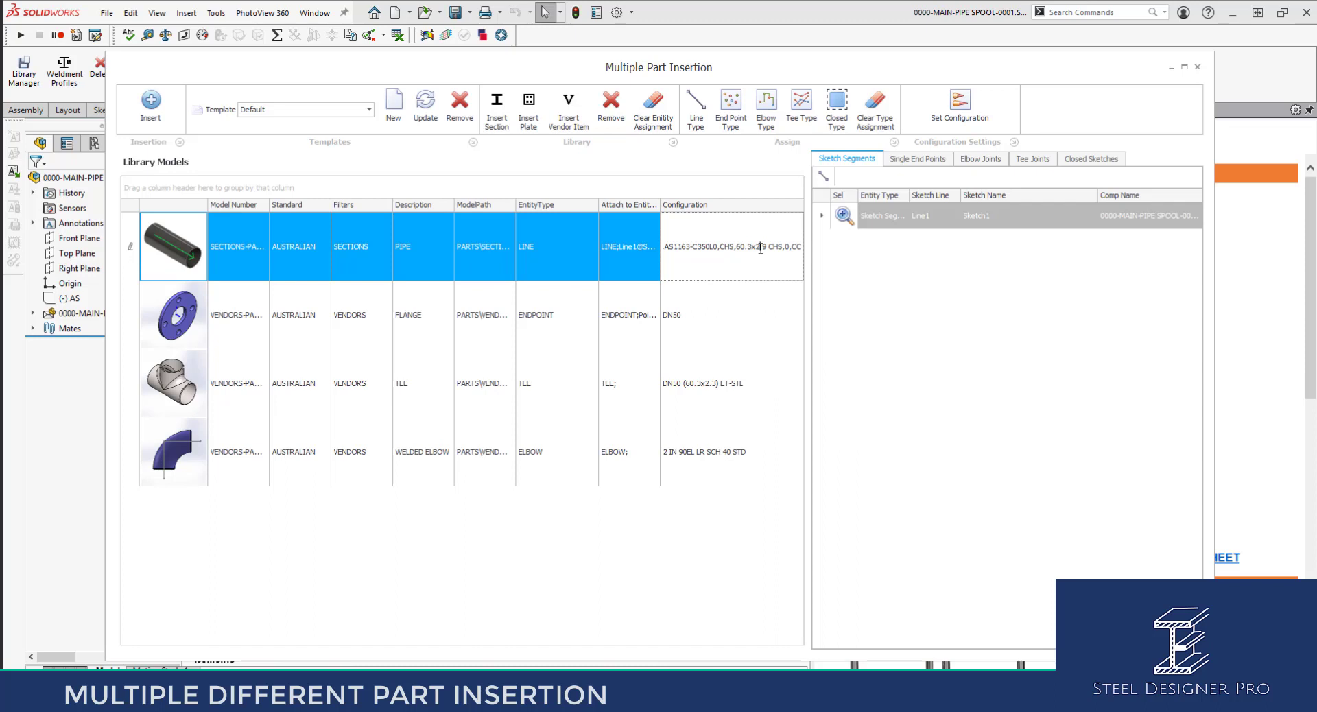
Step: Check the flange entry's attached entities and configuration in the library models list
left_click(627, 313)
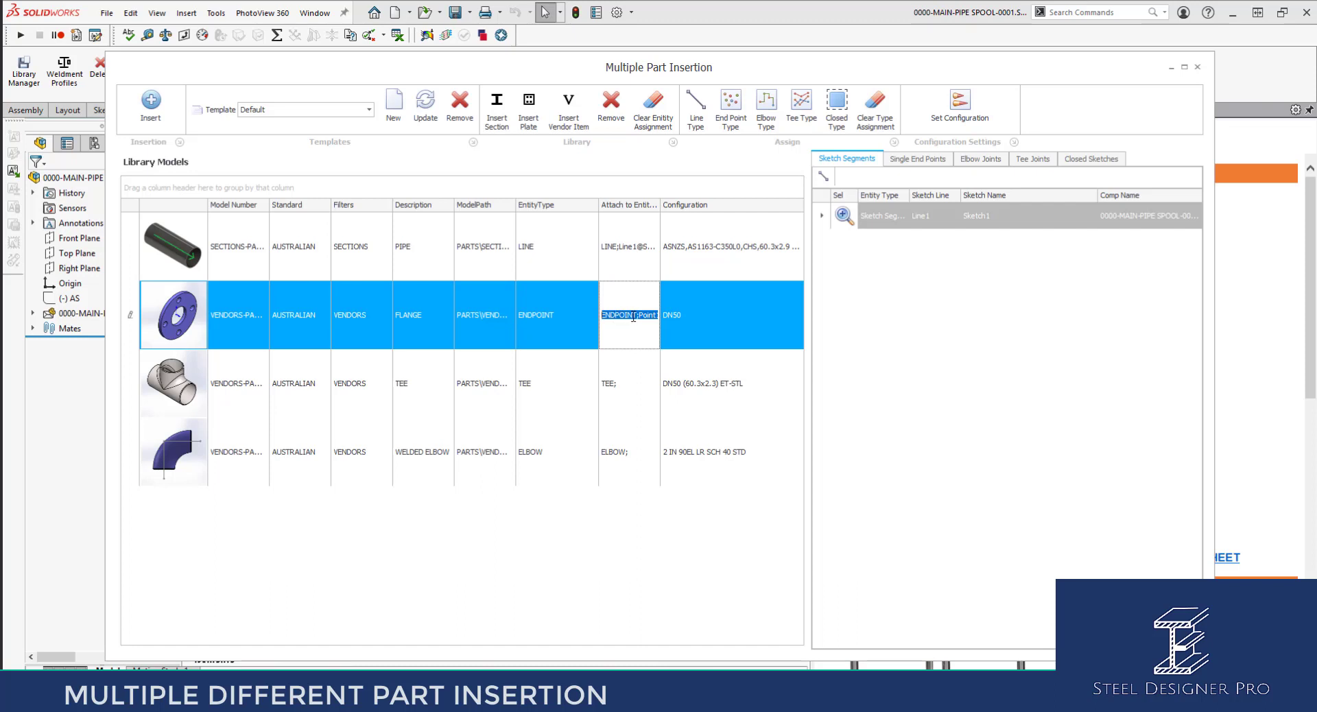
left_click_drag(637, 316, 583, 314)
left_click(732, 314)
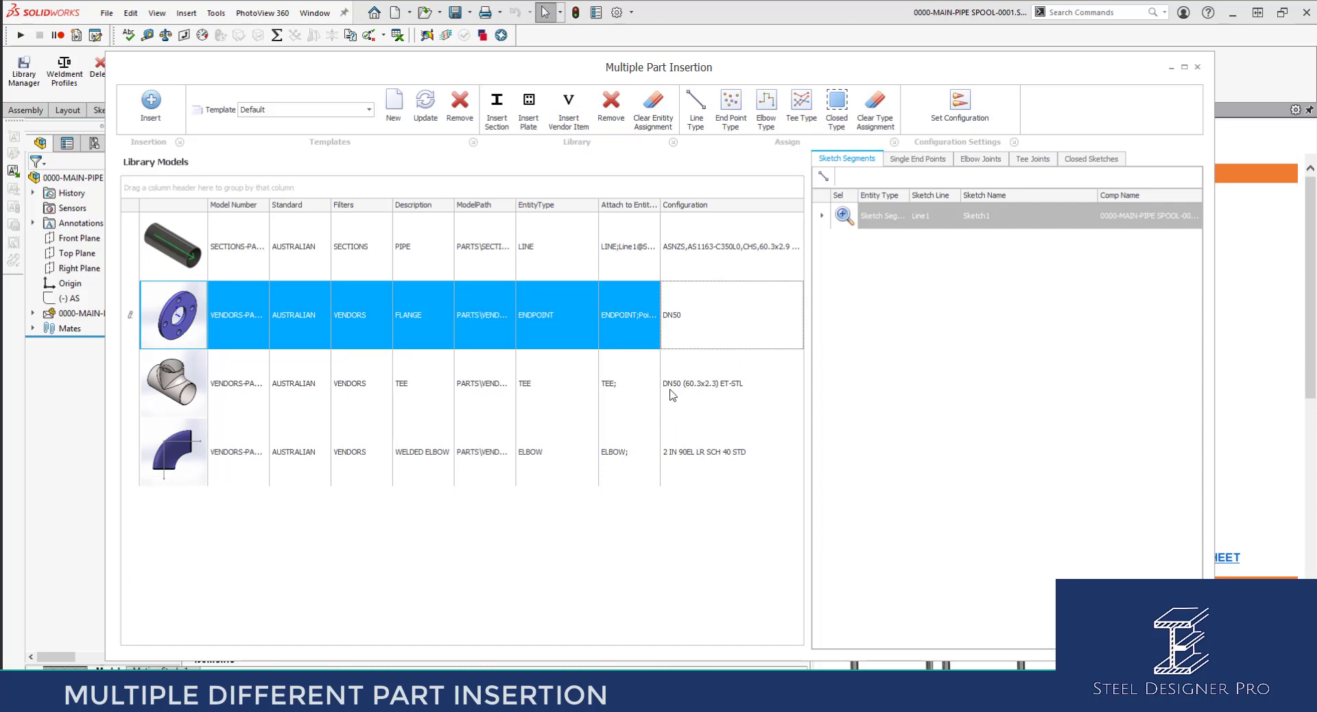
Step: Compare the attached entities of the tee and welded elbow entries
left_click(609, 398)
left_click(619, 446)
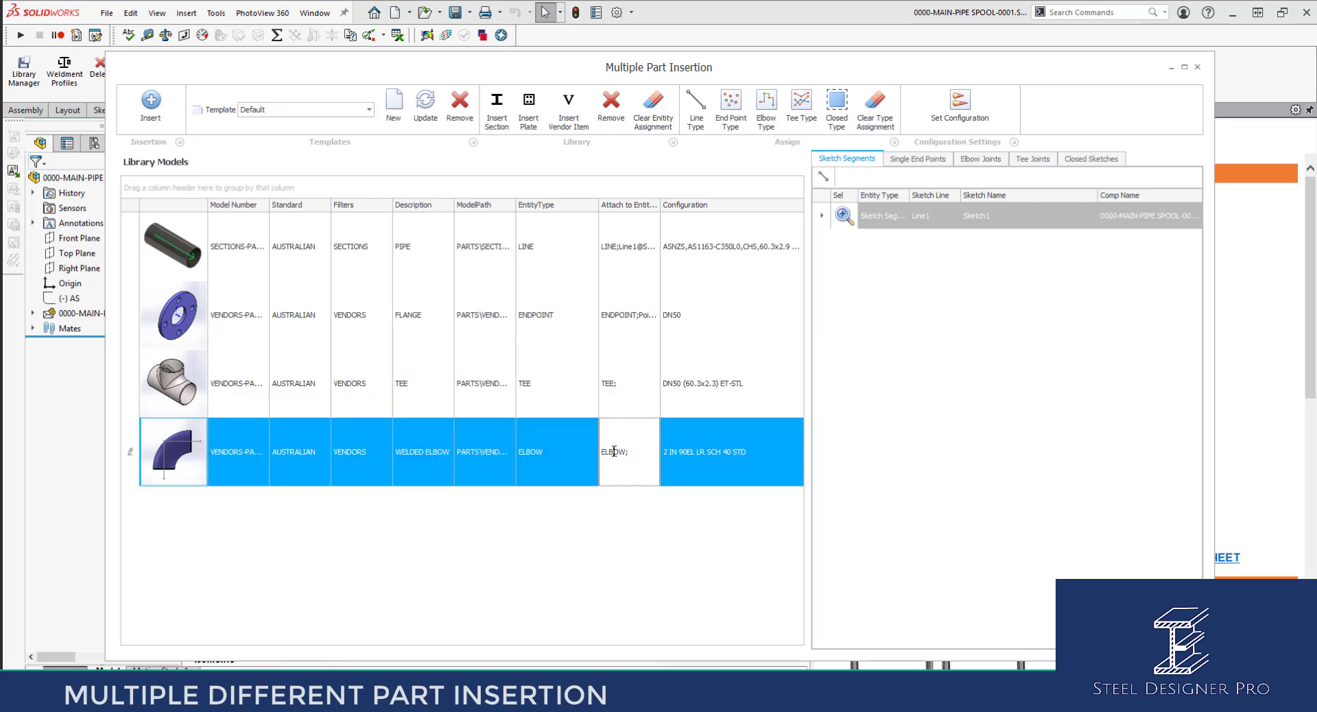
left_click(623, 389)
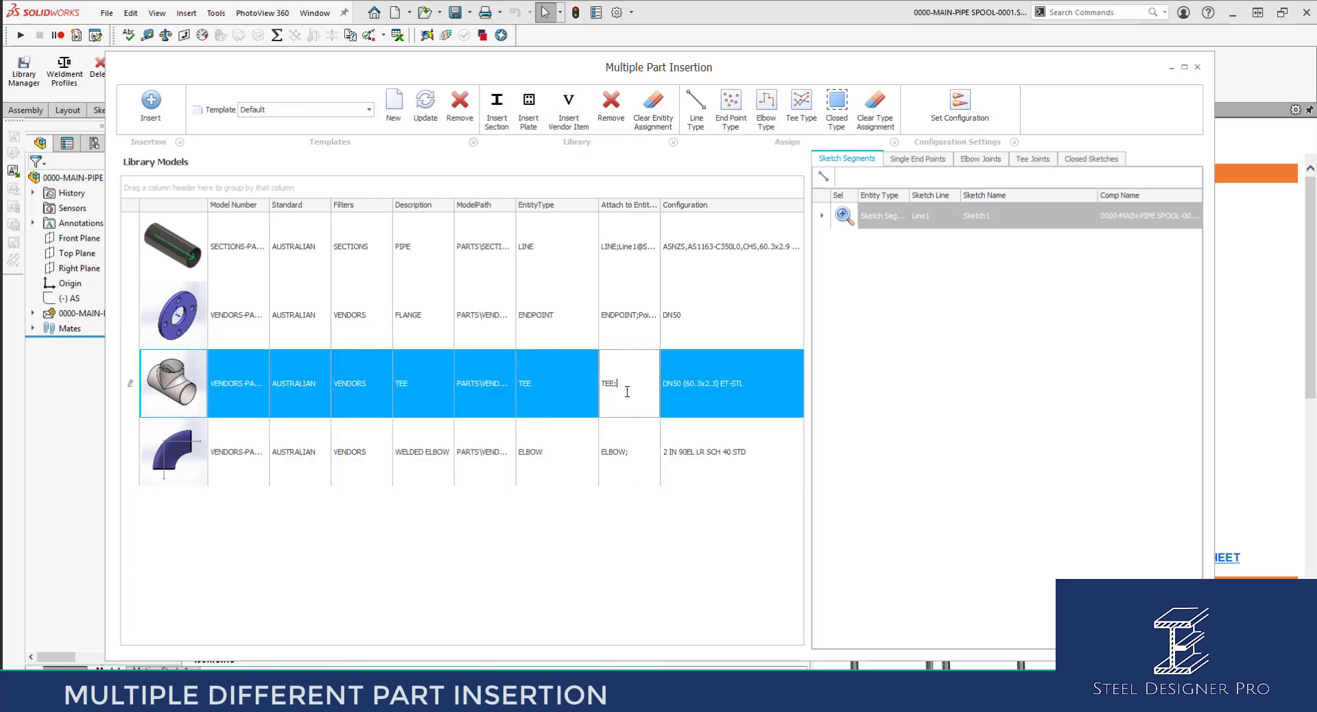
left_click(629, 453)
left_click(622, 386)
left_click(637, 453)
left_click(638, 388)
Step: Widen the Attach to Entities column and read through the full list of sketch points assigned to the flange
left_click_drag(659, 205, 740, 205)
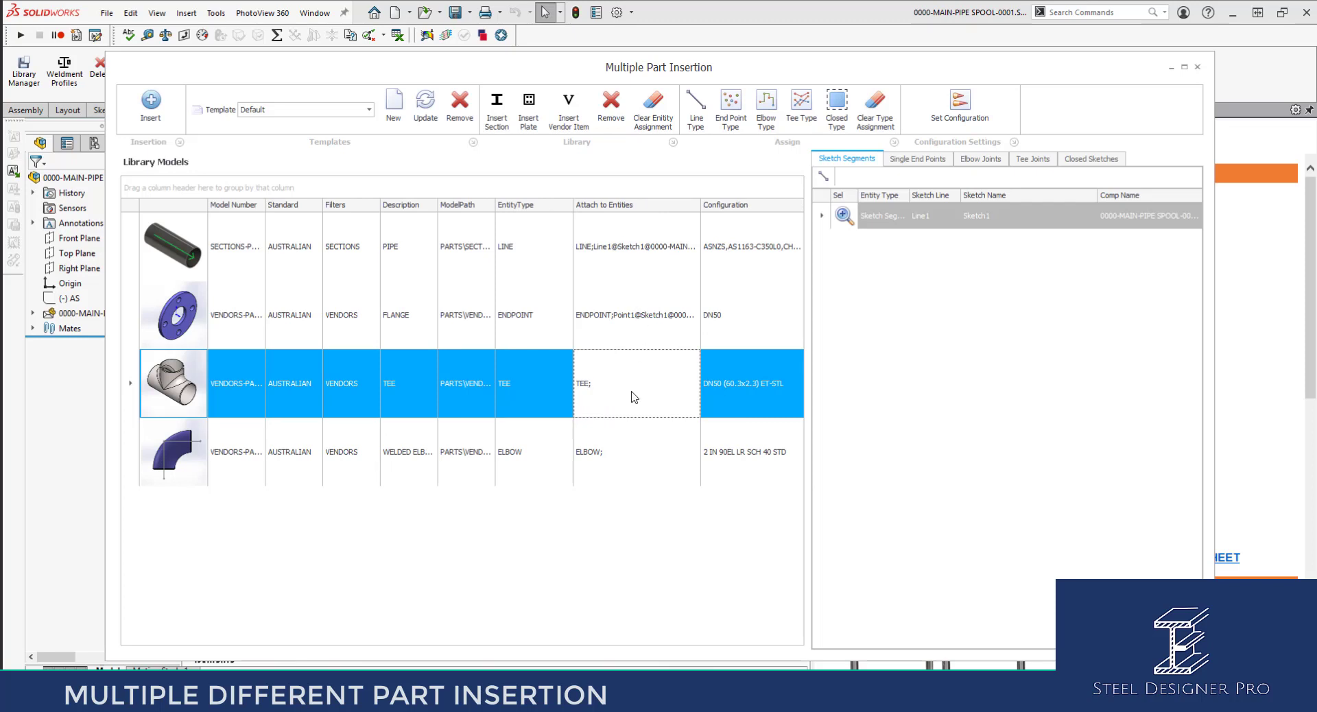
left_click(652, 317)
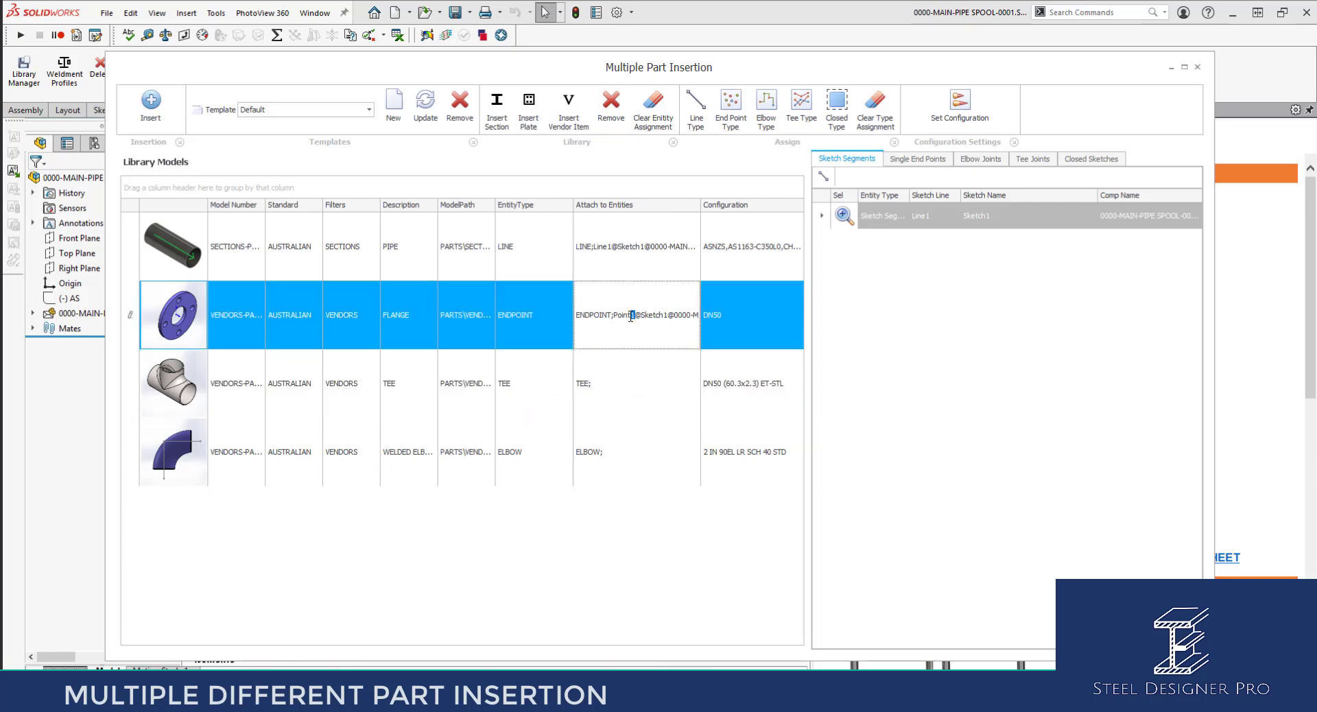
left_click_drag(645, 316, 707, 317)
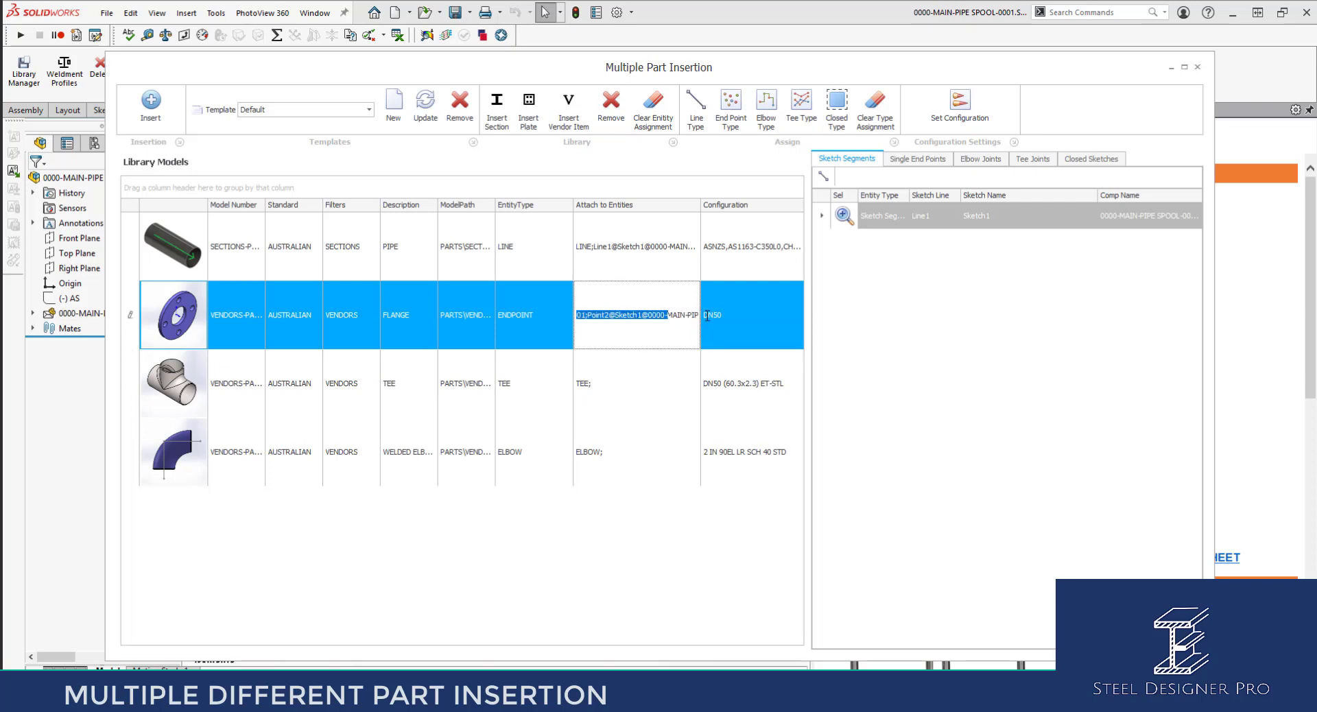
mouse_move(610, 316)
left_mouse_down()
mouse_move(587, 316)
mouse_move(706, 315)
left_mouse_up()
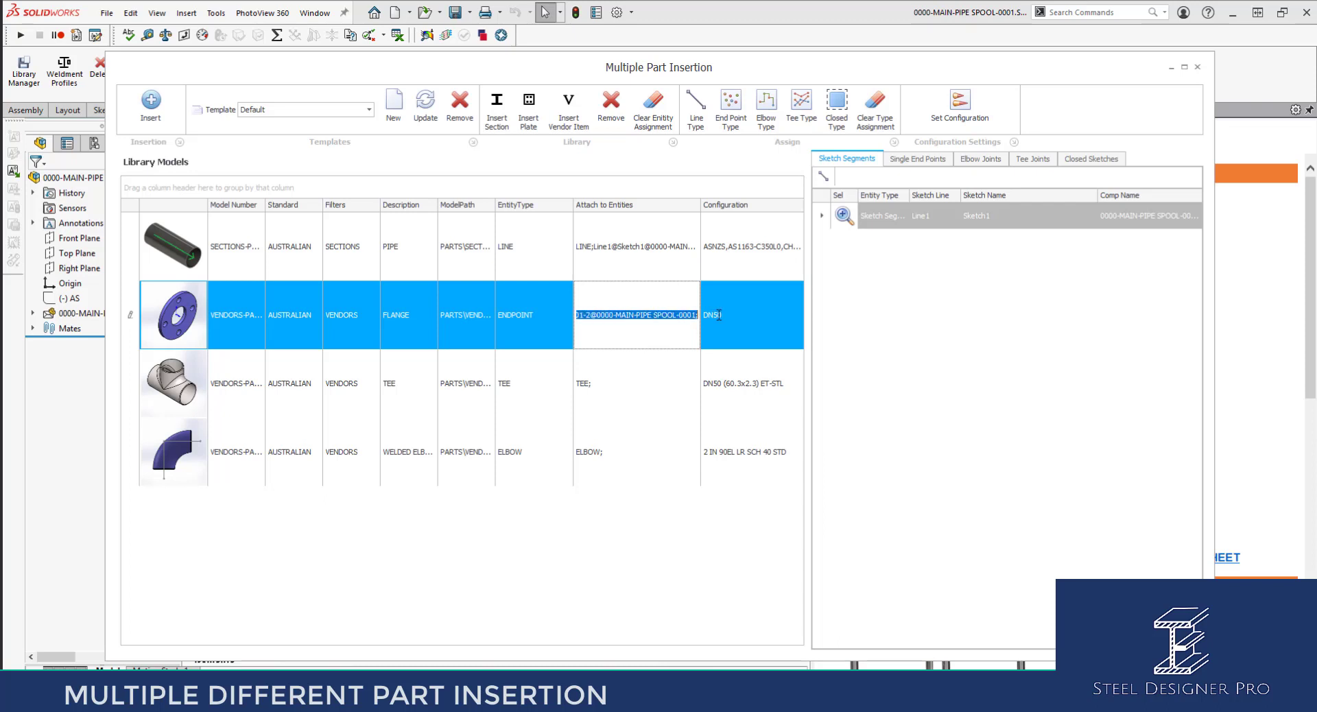
Step: Recheck the tee and welded elbow entries for assigned sketch joints in the widened Attach to Entities column
left_click(634, 385)
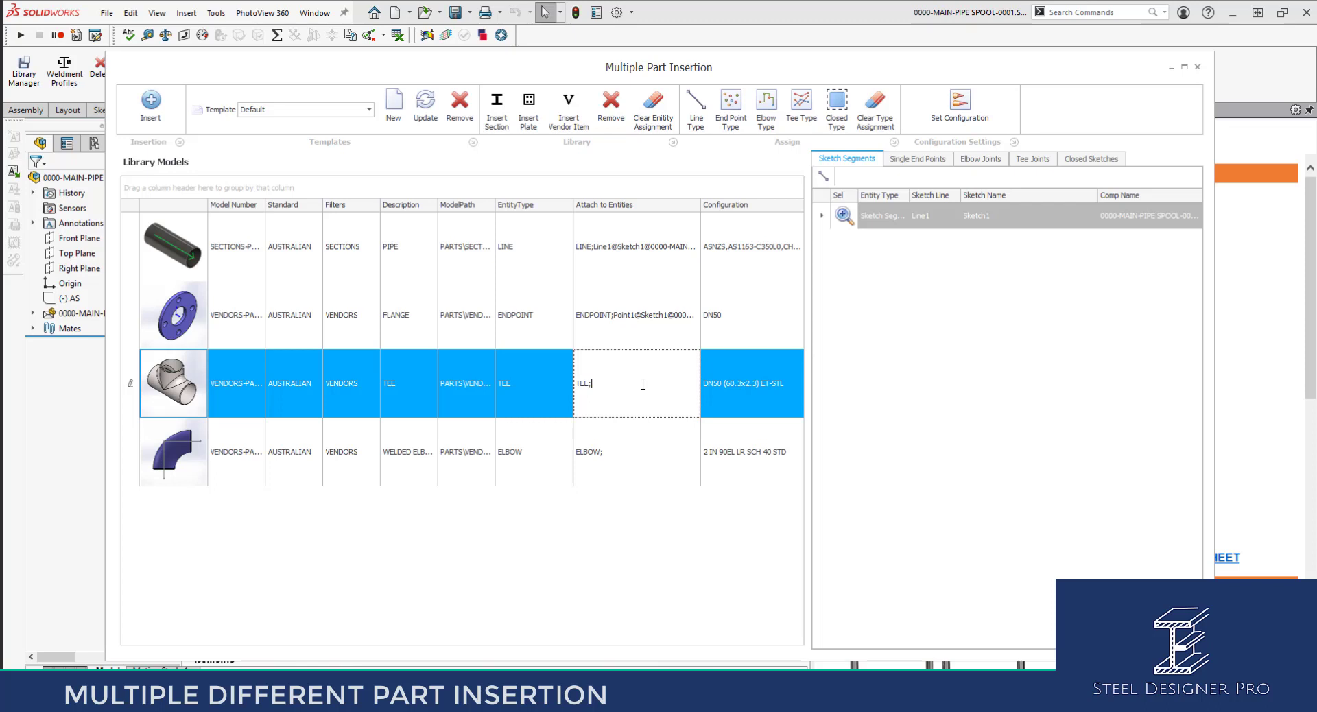
left_click(623, 450)
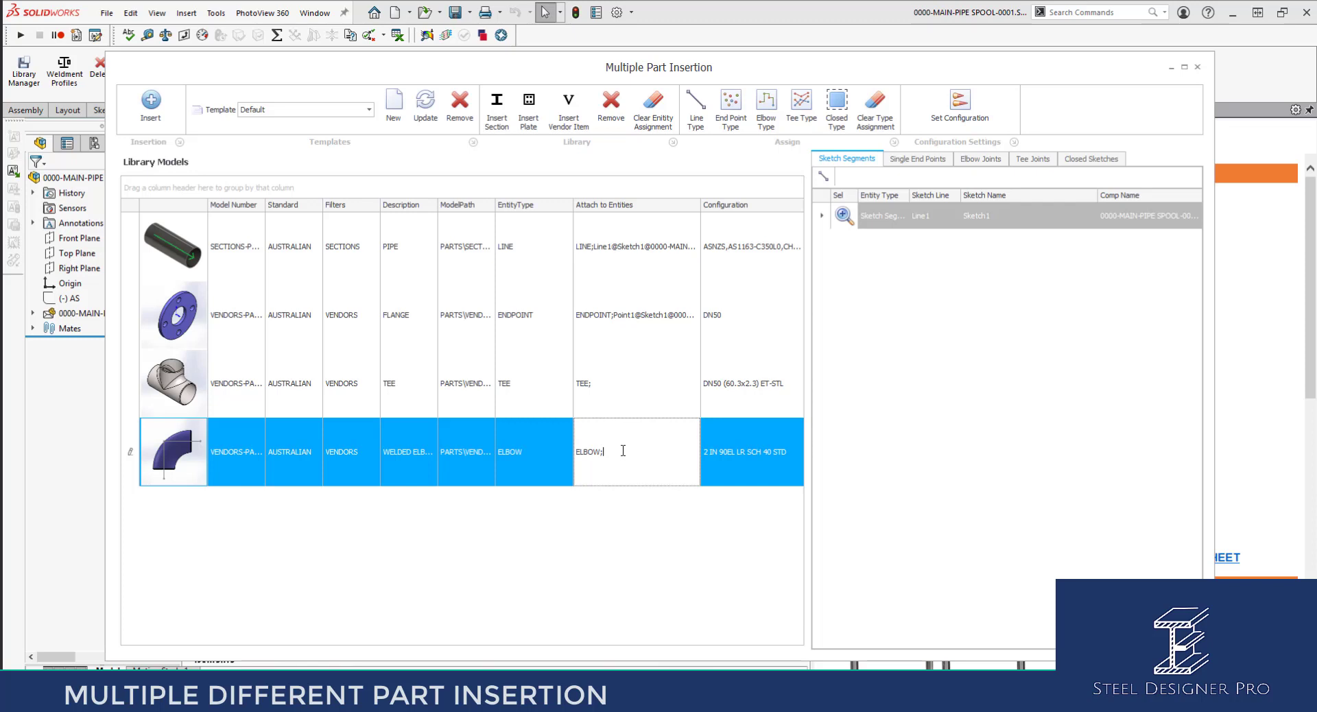
left_click(622, 384)
left_click(619, 455)
Step: Review the pipe's entity type and the entity prefixes in the pipe, flange and tee attachment entries
left_click(521, 248)
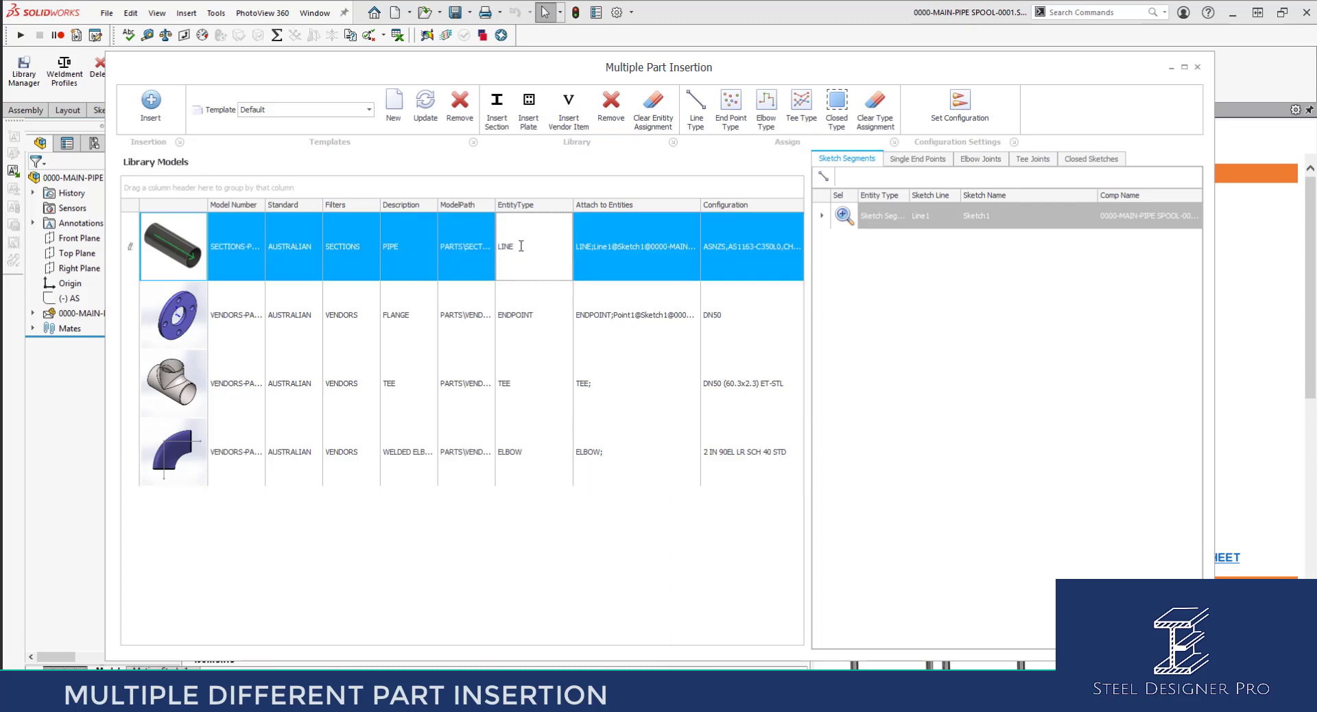
left_click(633, 248)
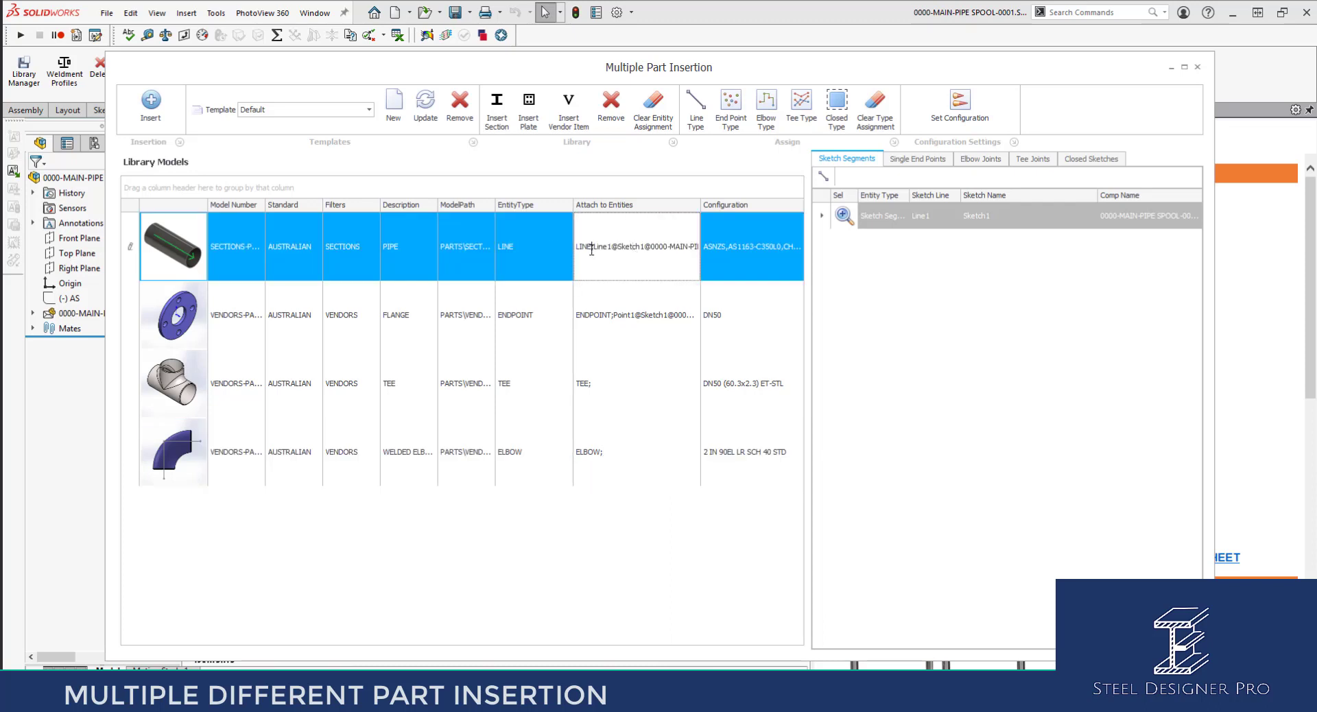
left_click(591, 315)
key("Right")
key("Right")
key("Right")
key("Right")
key("Right")
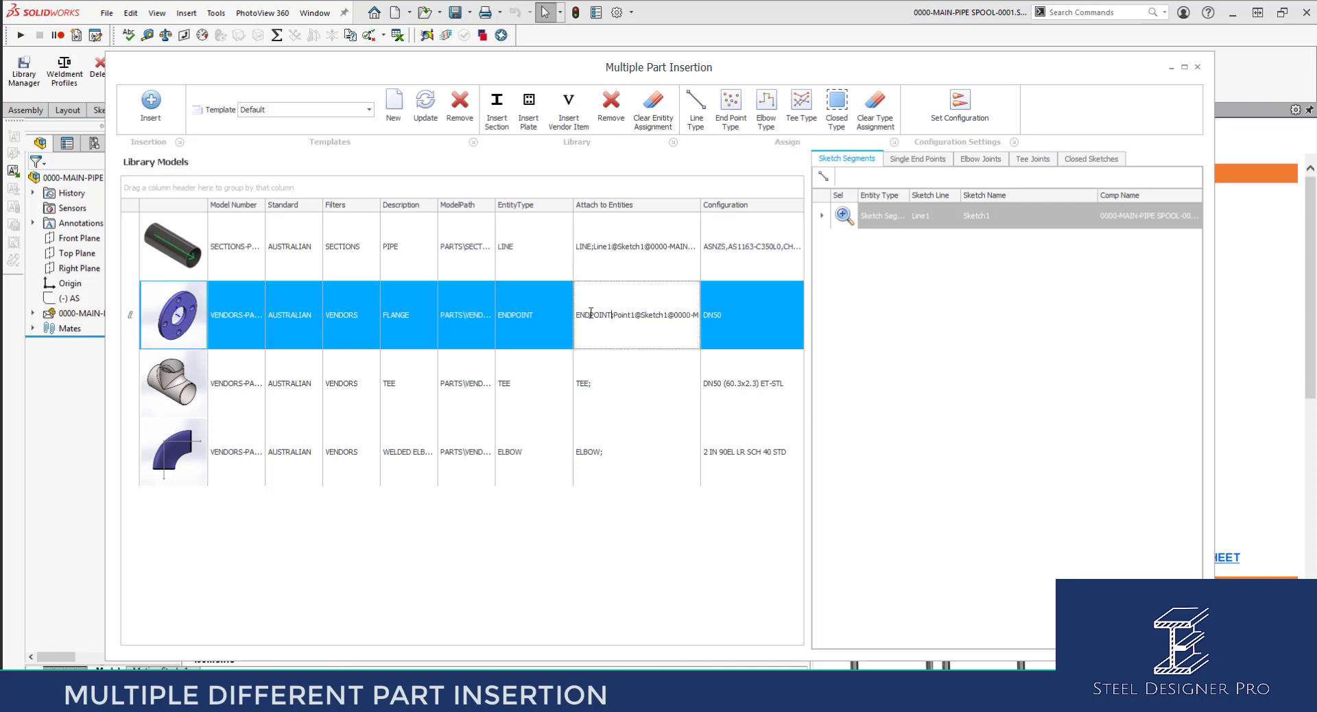
left_click(594, 386)
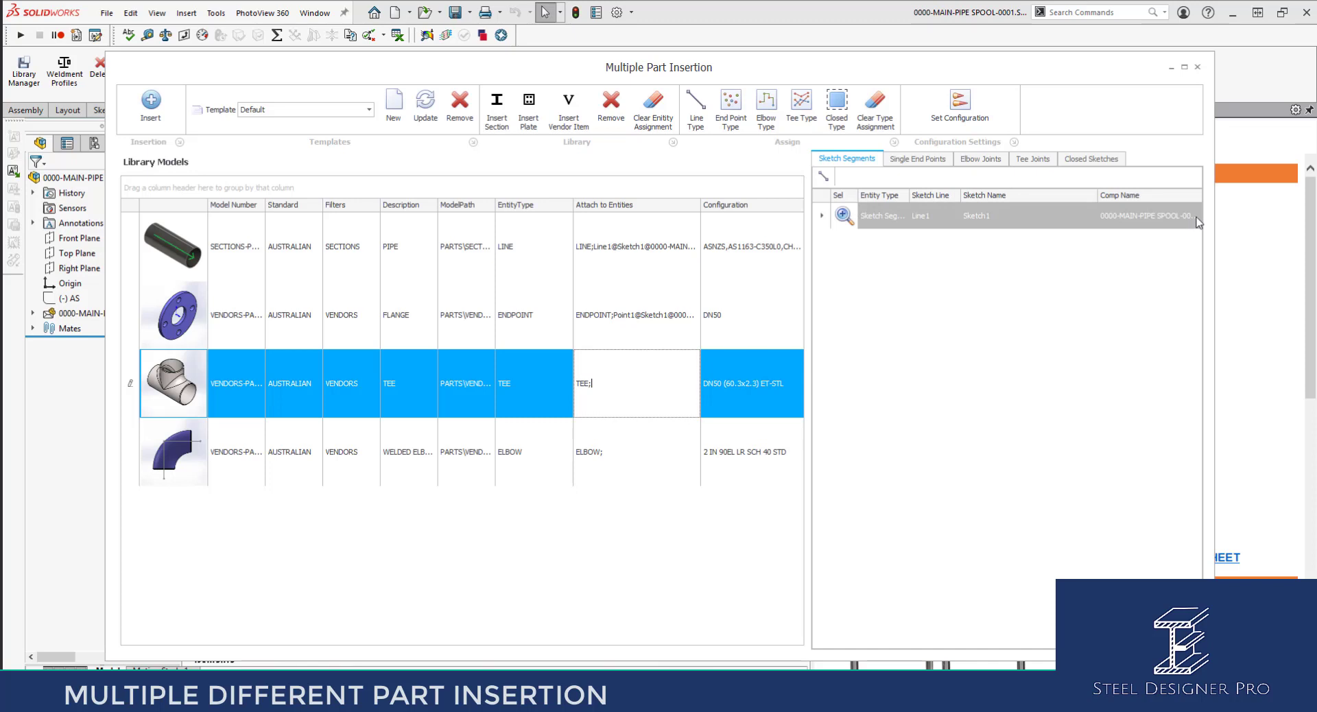
Step: Inspect the detected sketch segments, single end points, elbow joints, tee joints and closed sketches available for assignment
left_click(921, 216)
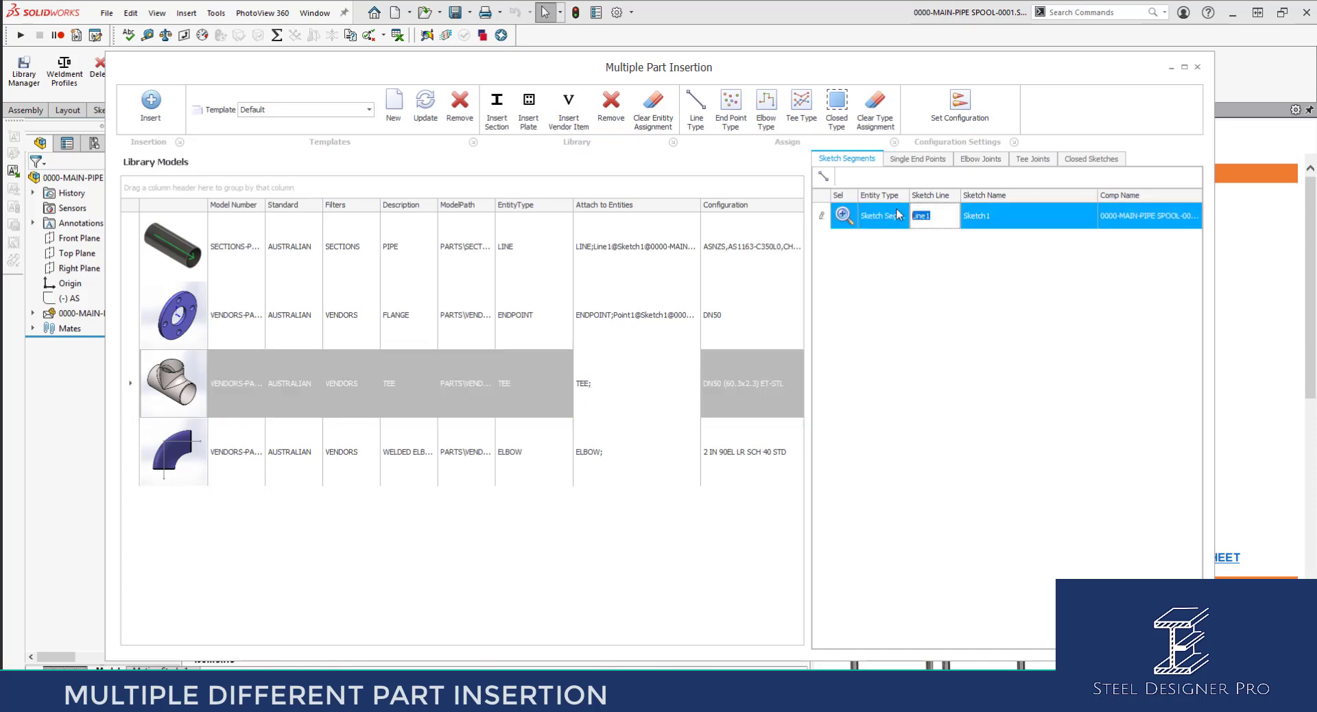
left_click(917, 159)
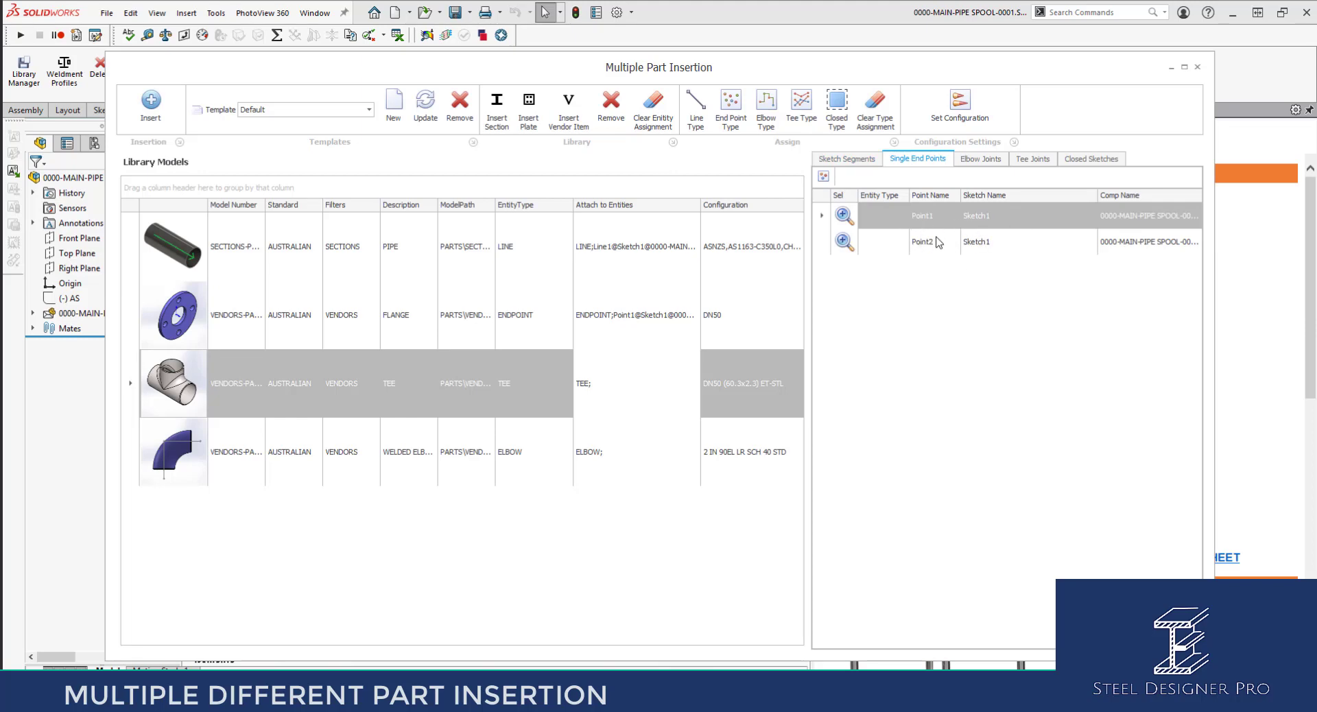
left_click(977, 162)
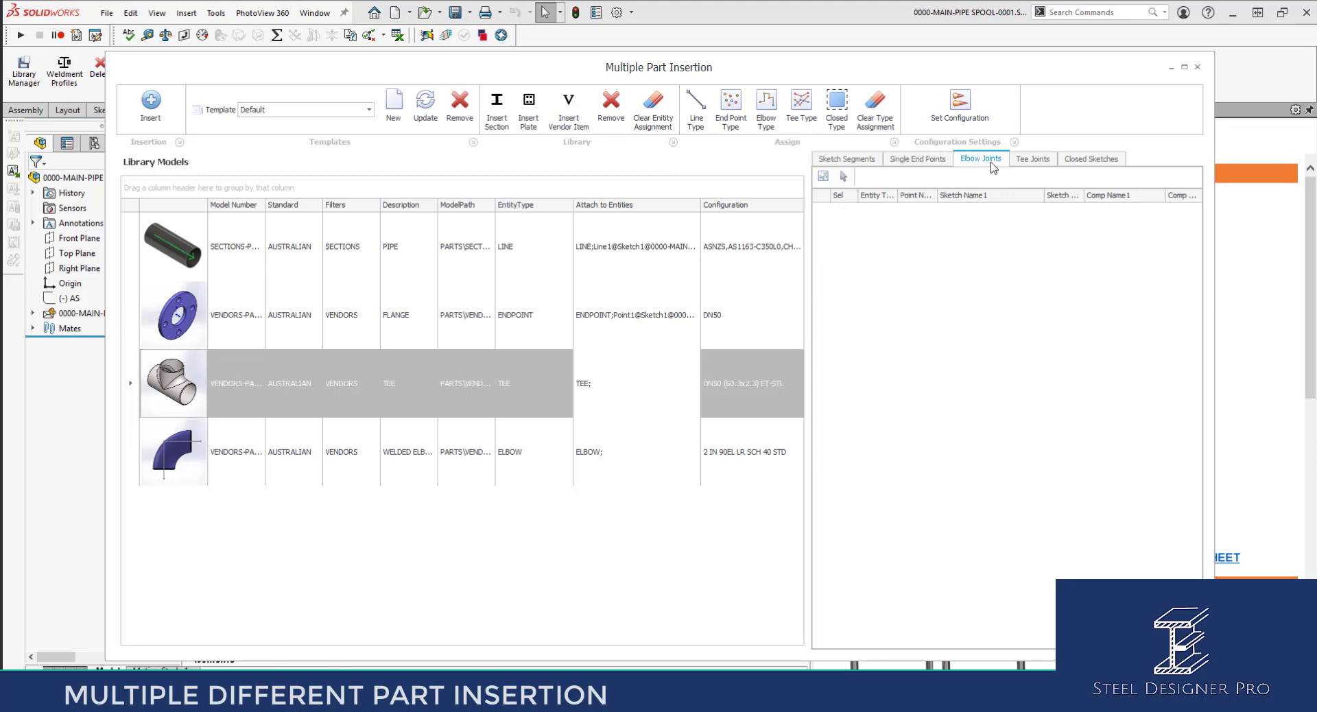
left_click(1041, 163)
left_click(1081, 164)
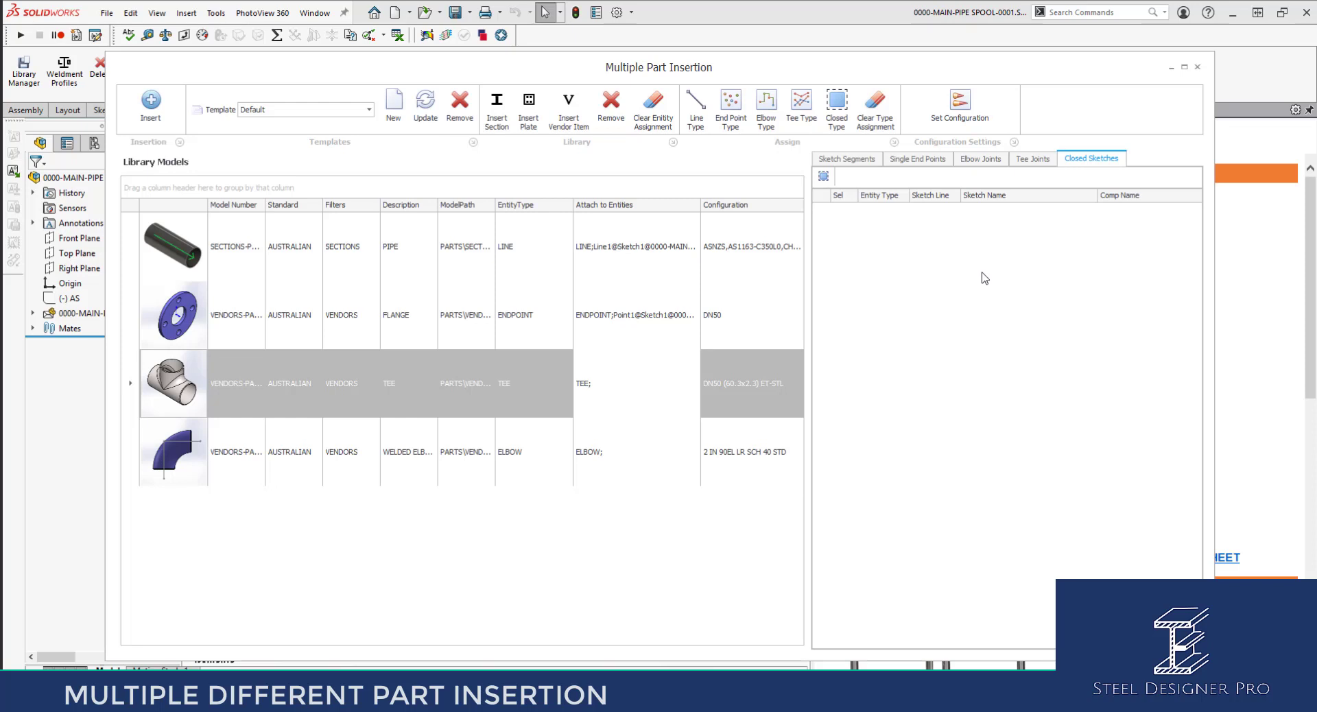
Step: Check the library filter values of the pipe and flange entries
left_click(330, 247)
left_click(337, 328)
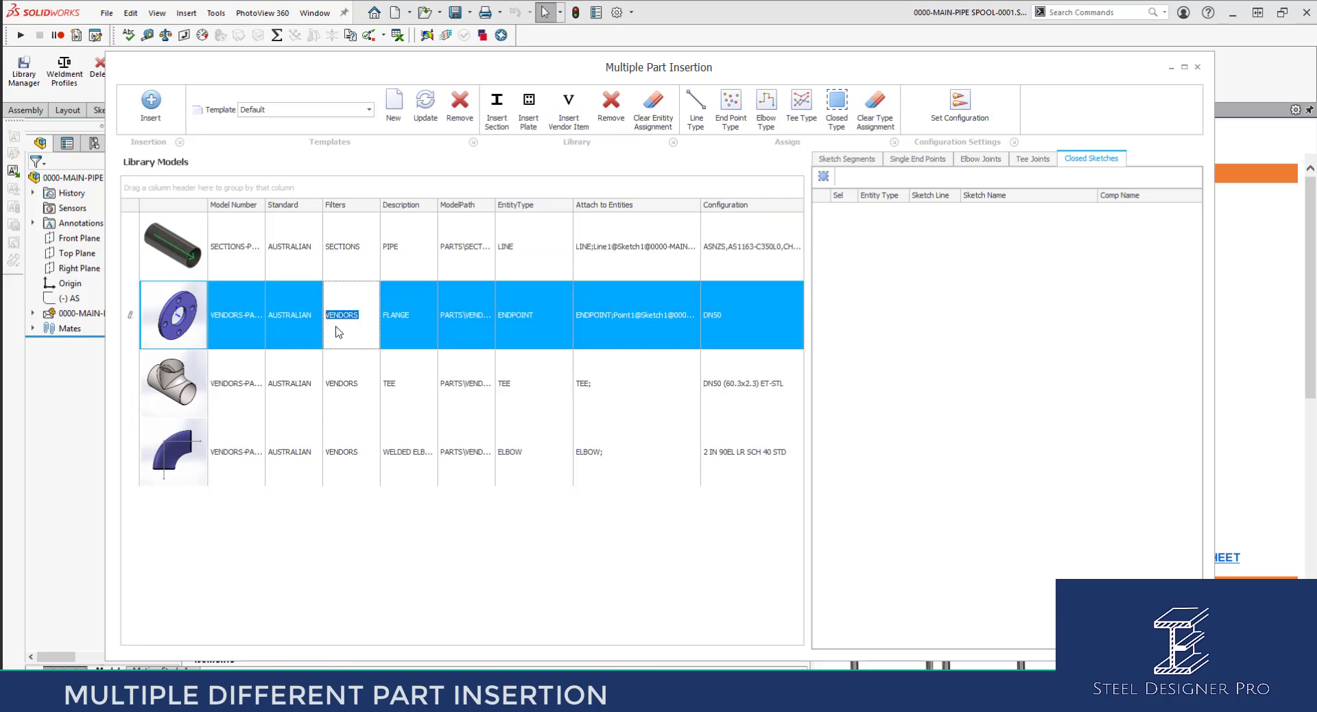
left_click(344, 263)
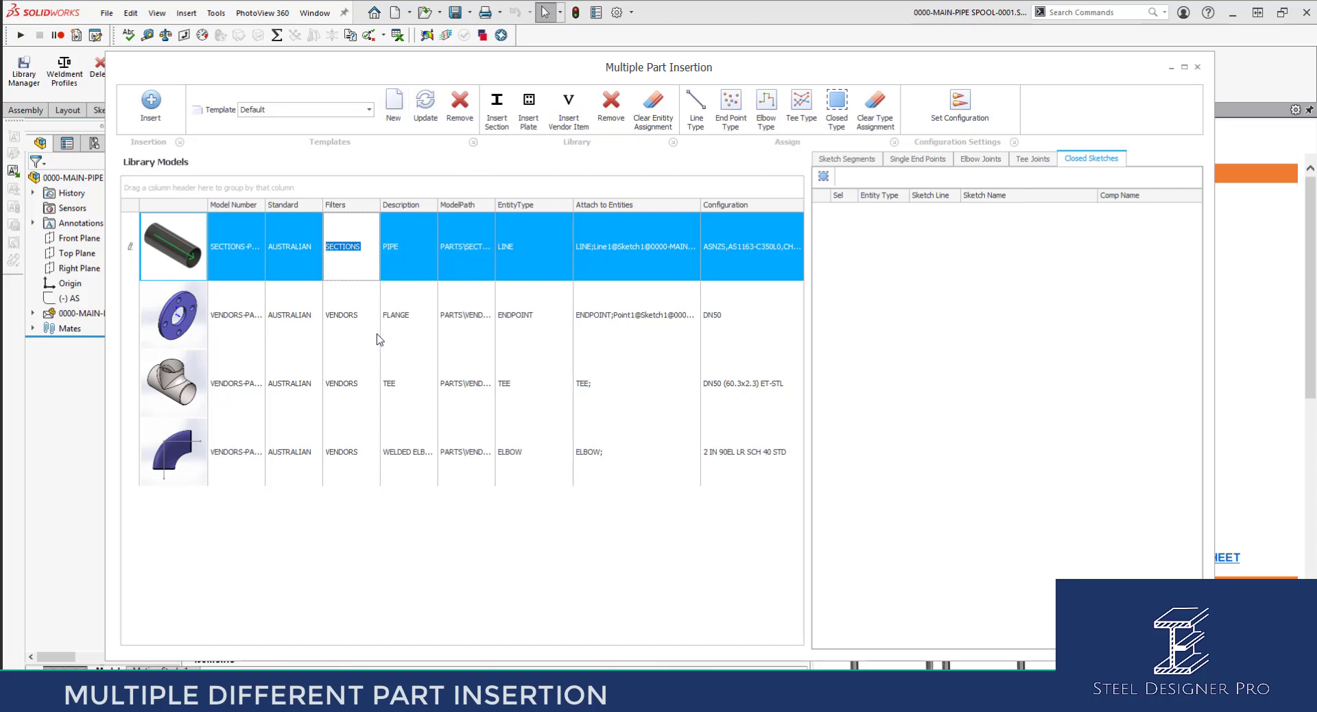
Step: Insert the pipe and the end flanges onto the driving sketch and close Multiple Part Insertion
left_click(858, 161)
left_click(902, 160)
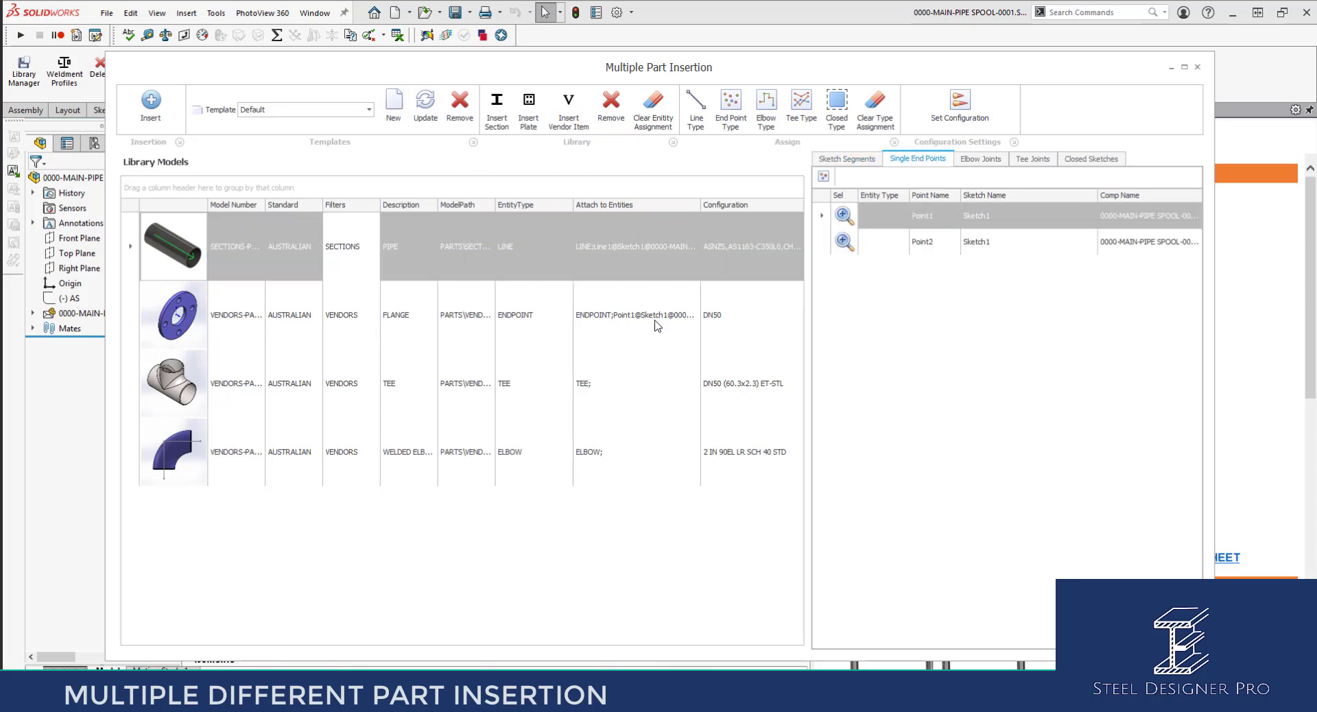
left_click_drag(300, 72, 1027, 90)
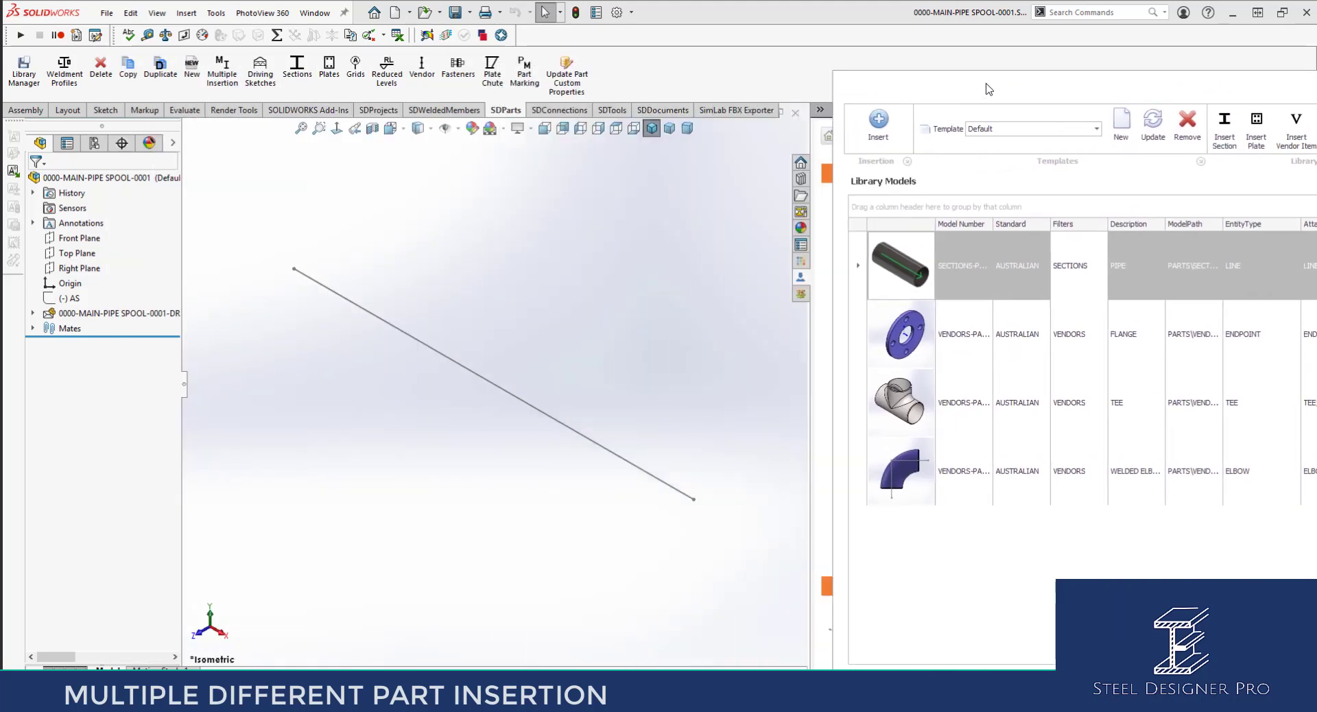
left_click(892, 119)
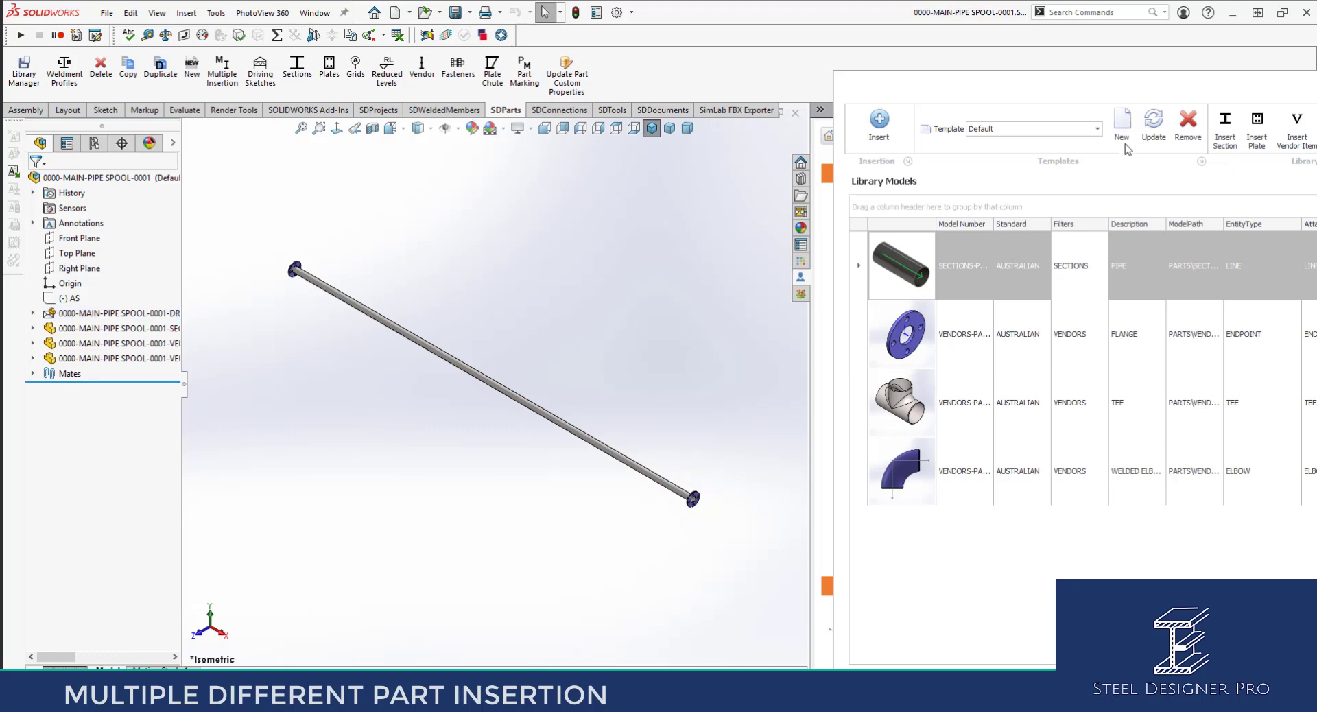
left_click_drag(1134, 85, 454, 83)
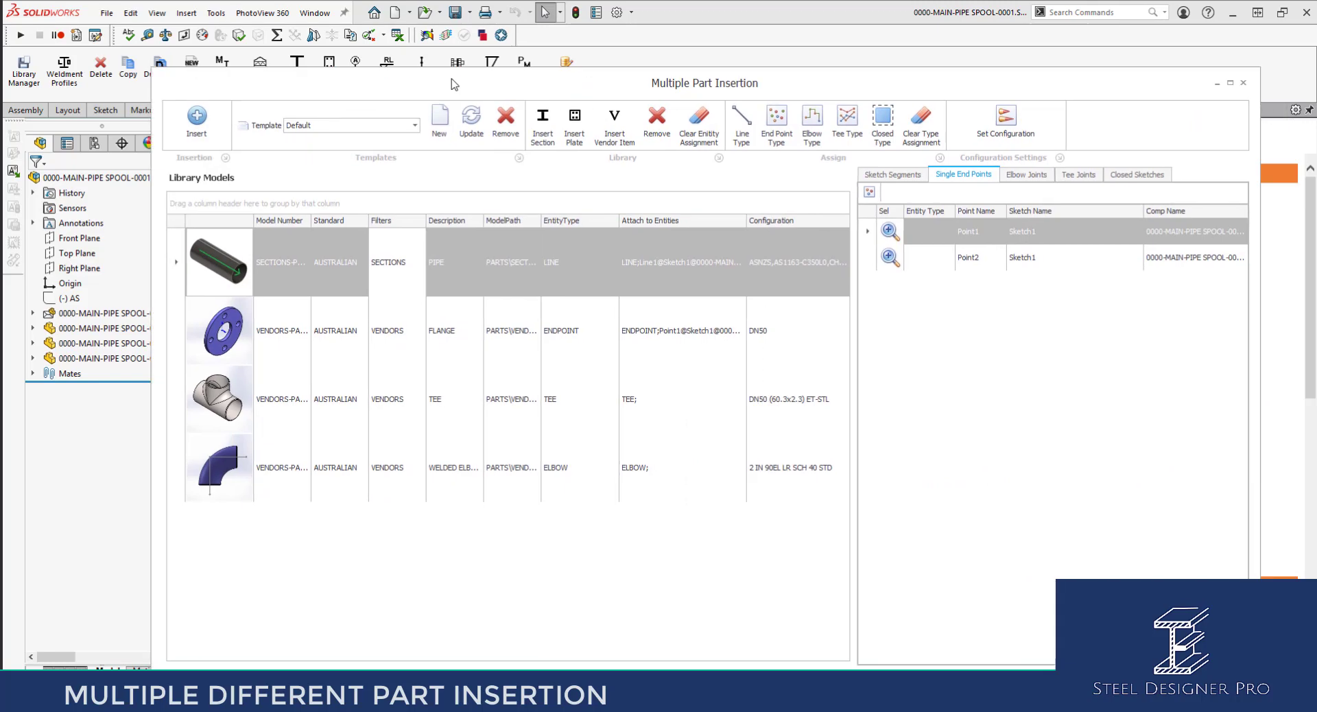
left_click(1244, 83)
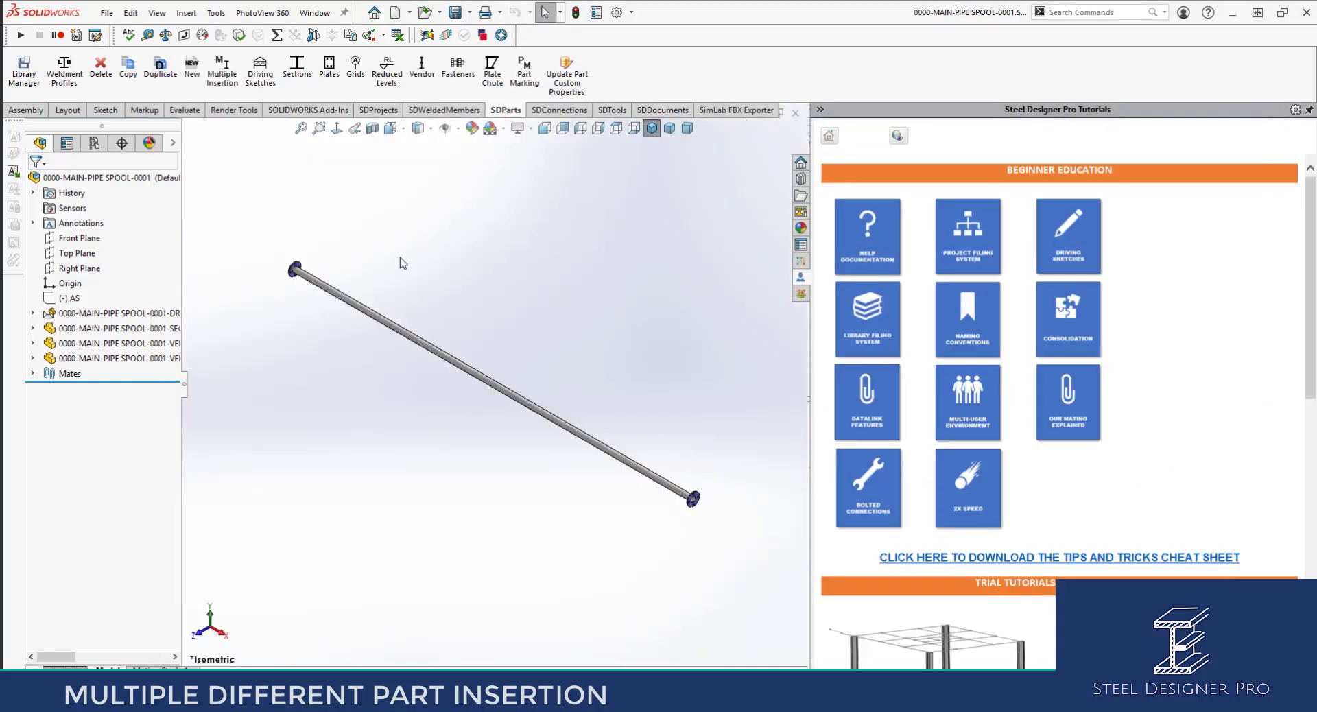
Step: Inspect how the pipe end meets the flange in the front view, selecting the pipe and the flange in turn
left_click(544, 128)
scroll(294, 405, "down", 15)
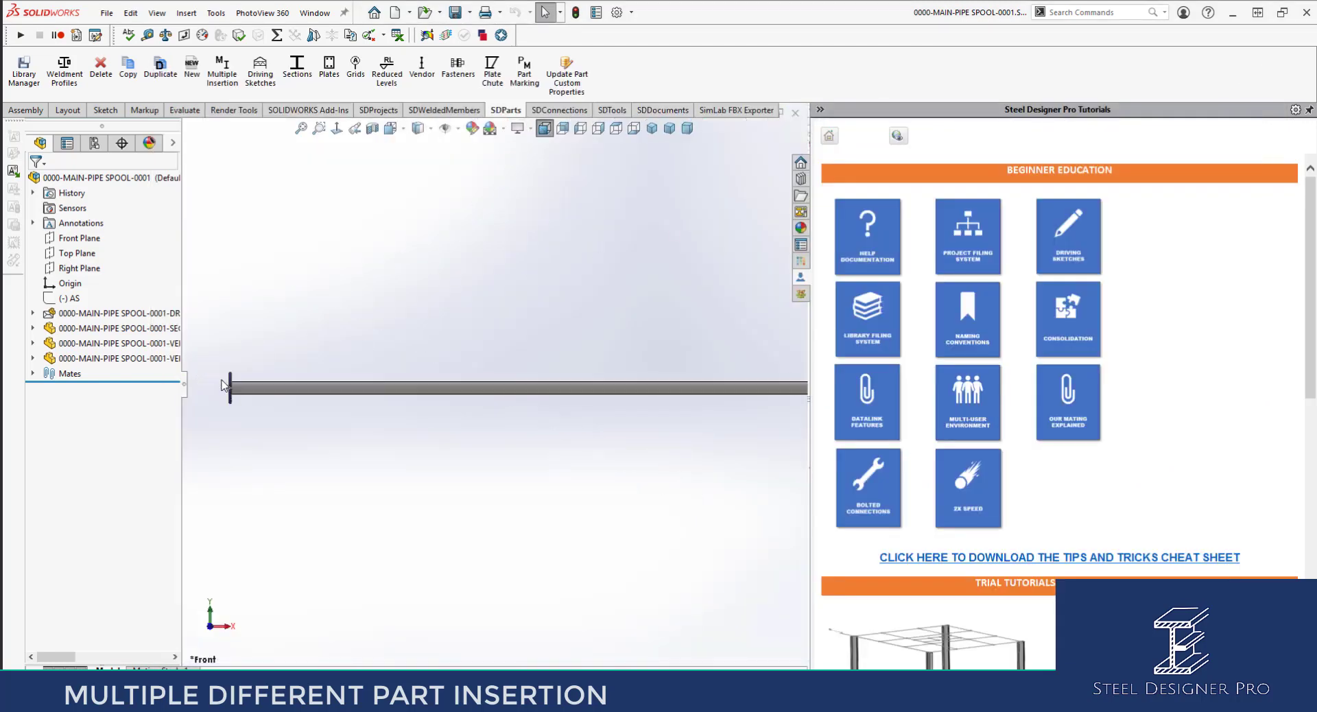
left_click(450, 327)
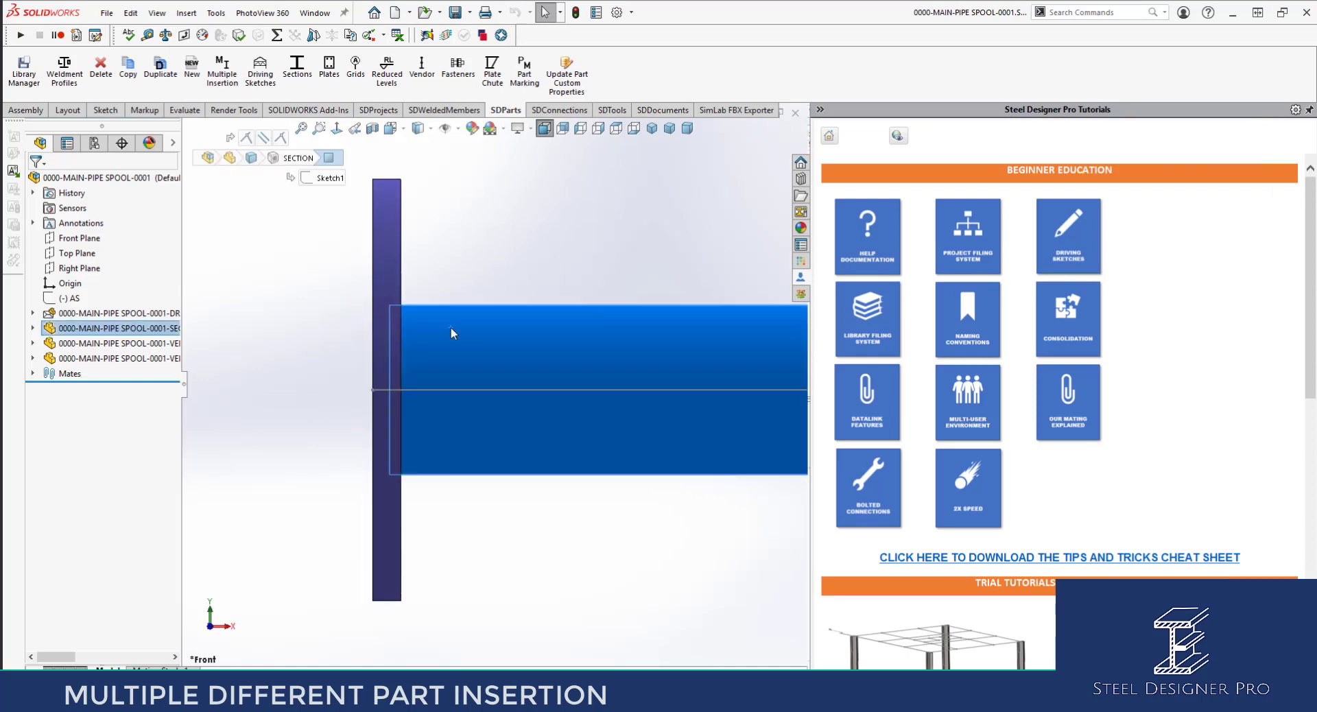
scroll(425, 364, "down", 3)
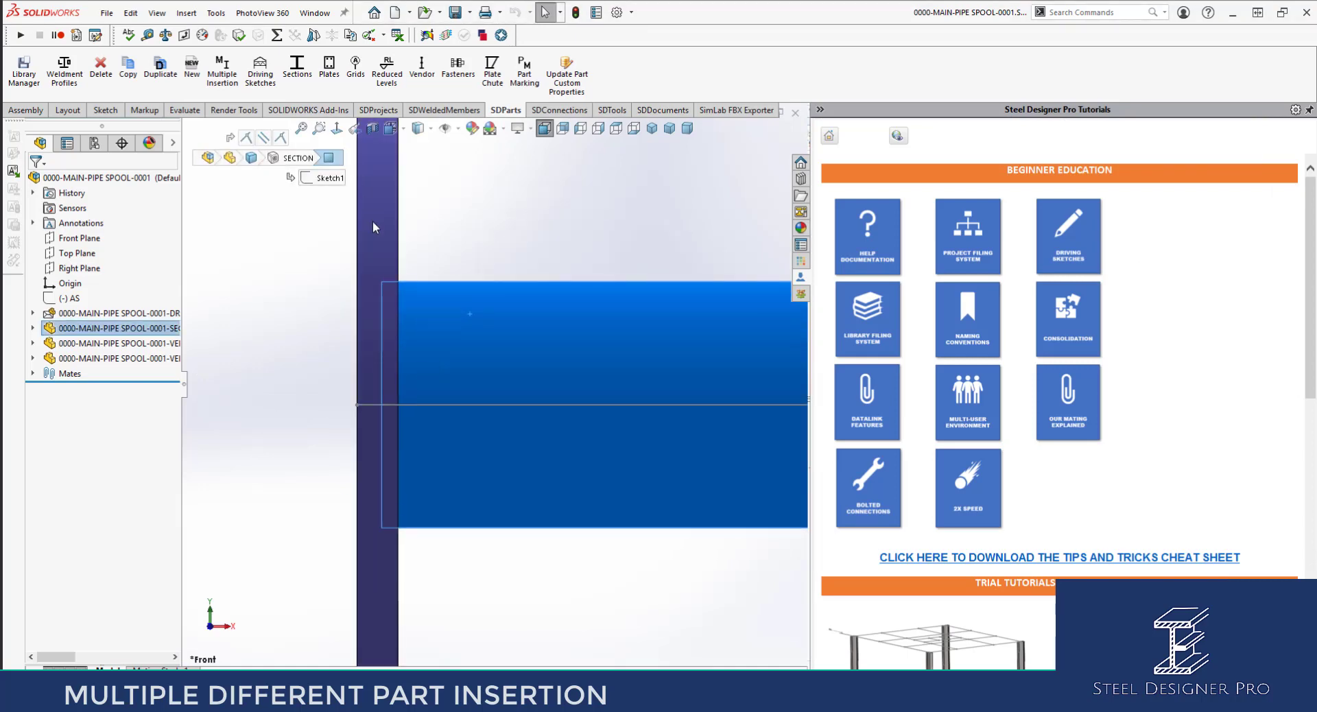
left_click(378, 308)
left_click(417, 319)
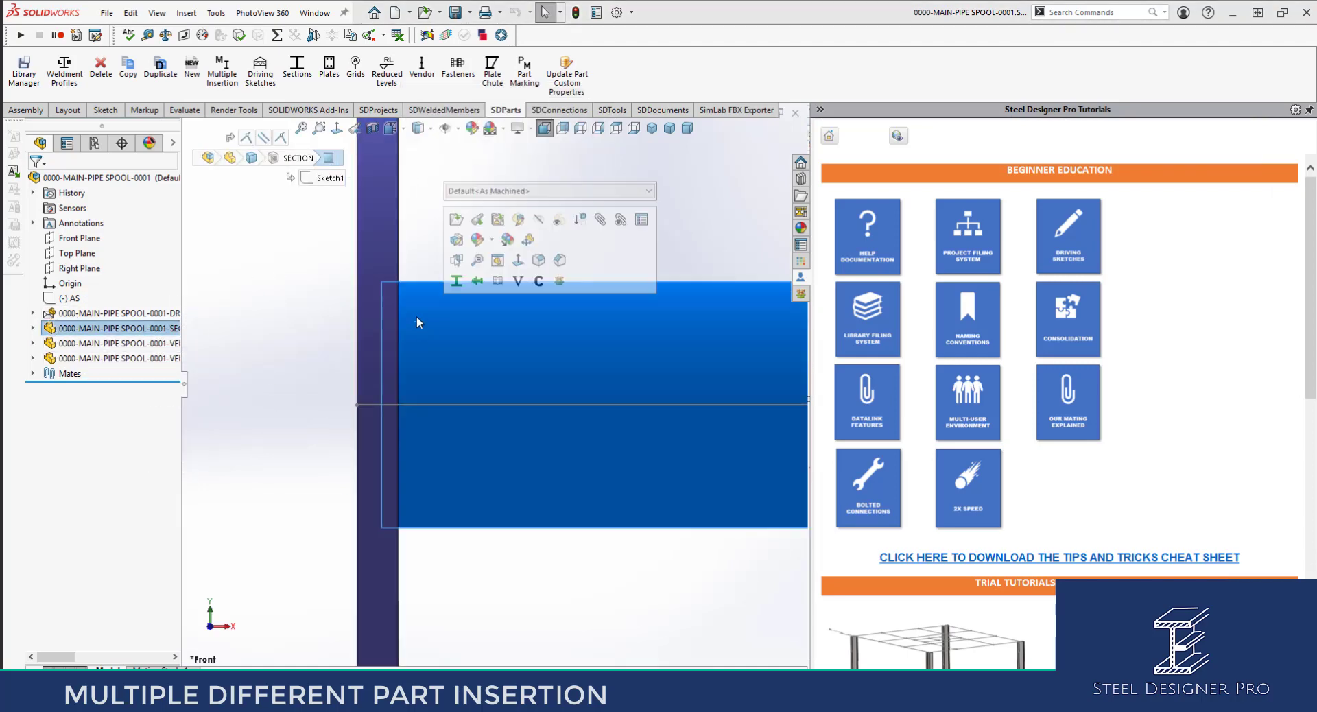
left_click(389, 241)
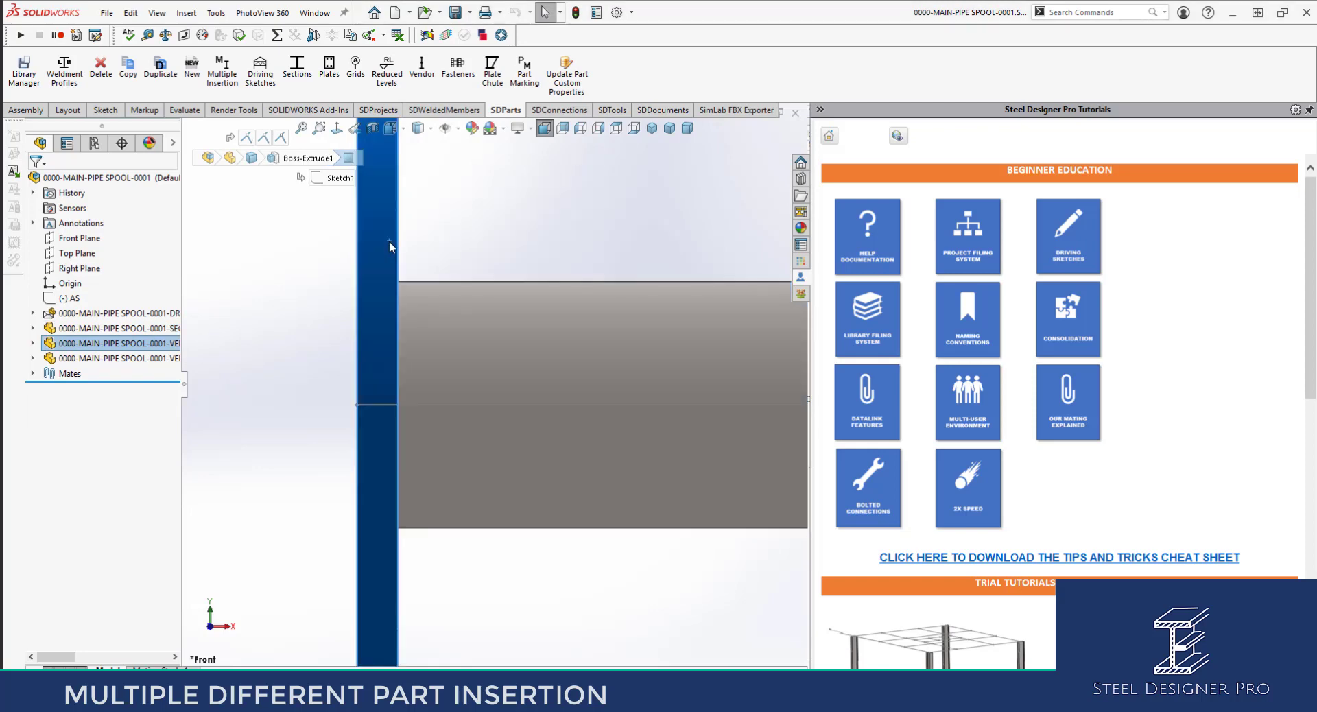
Step: Examine the flange's CUT1 feature and solid bodies, and view the pipe joint in isometric orientation
left_click(33, 343)
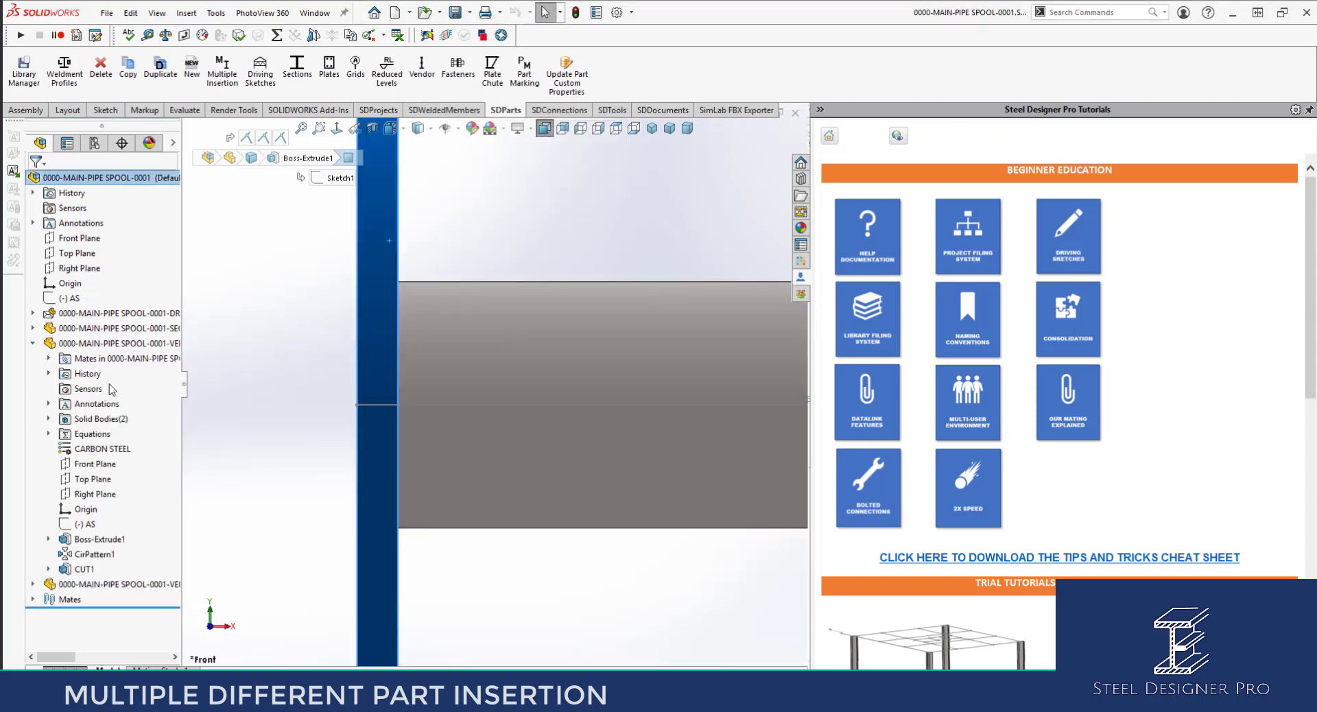
left_click(85, 569)
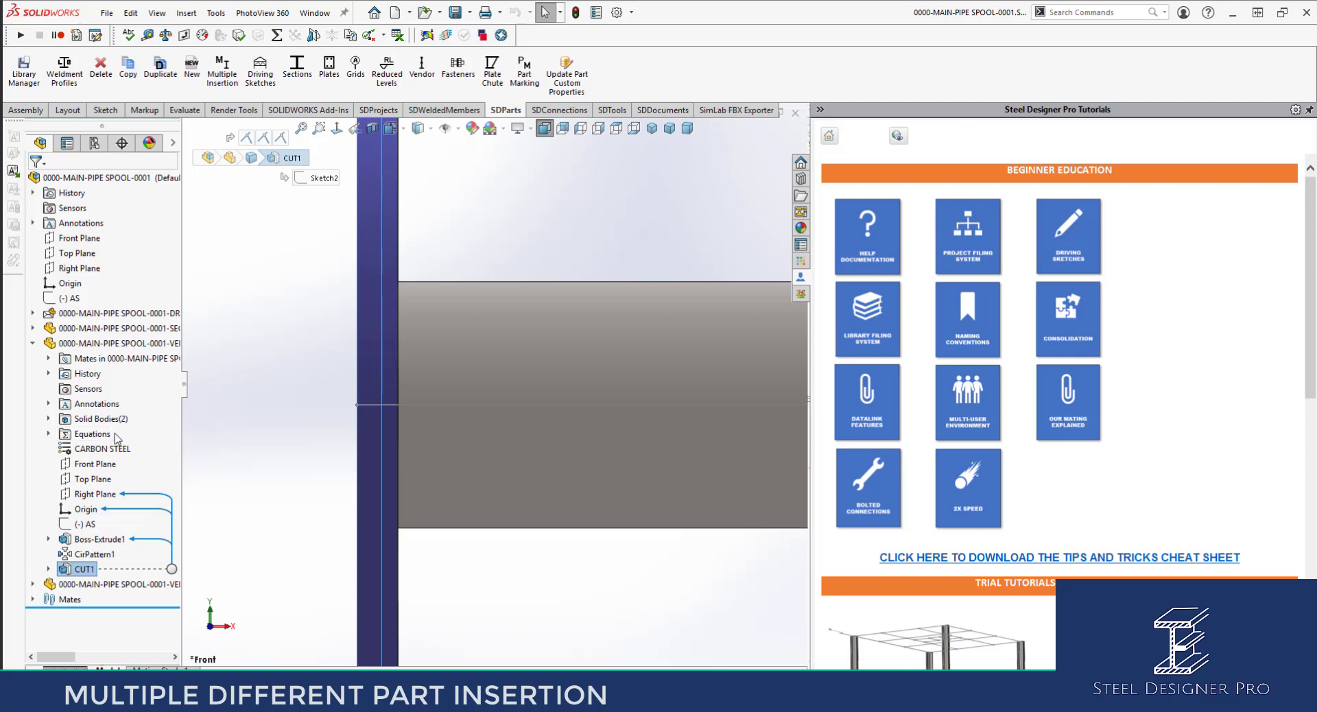
left_click(48, 419)
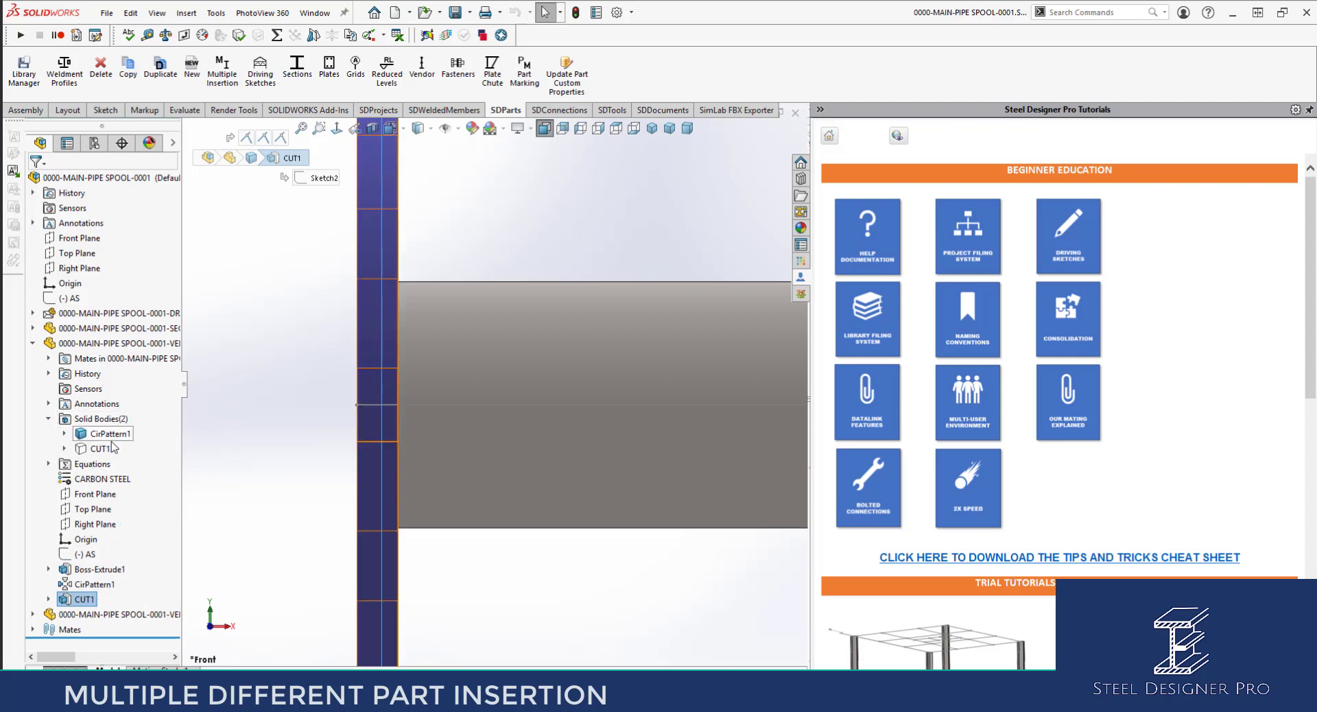
left_click(48, 418)
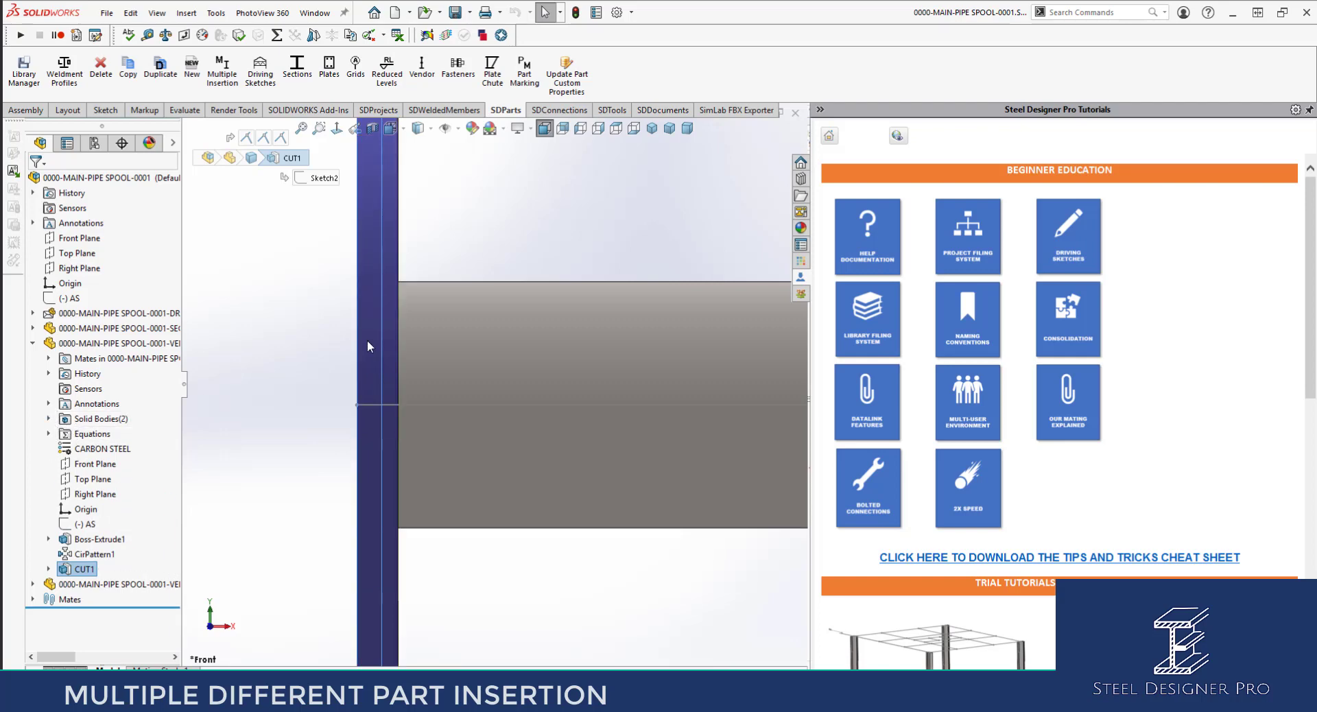
left_click(255, 426)
middle_click_drag(473, 364, 405, 357)
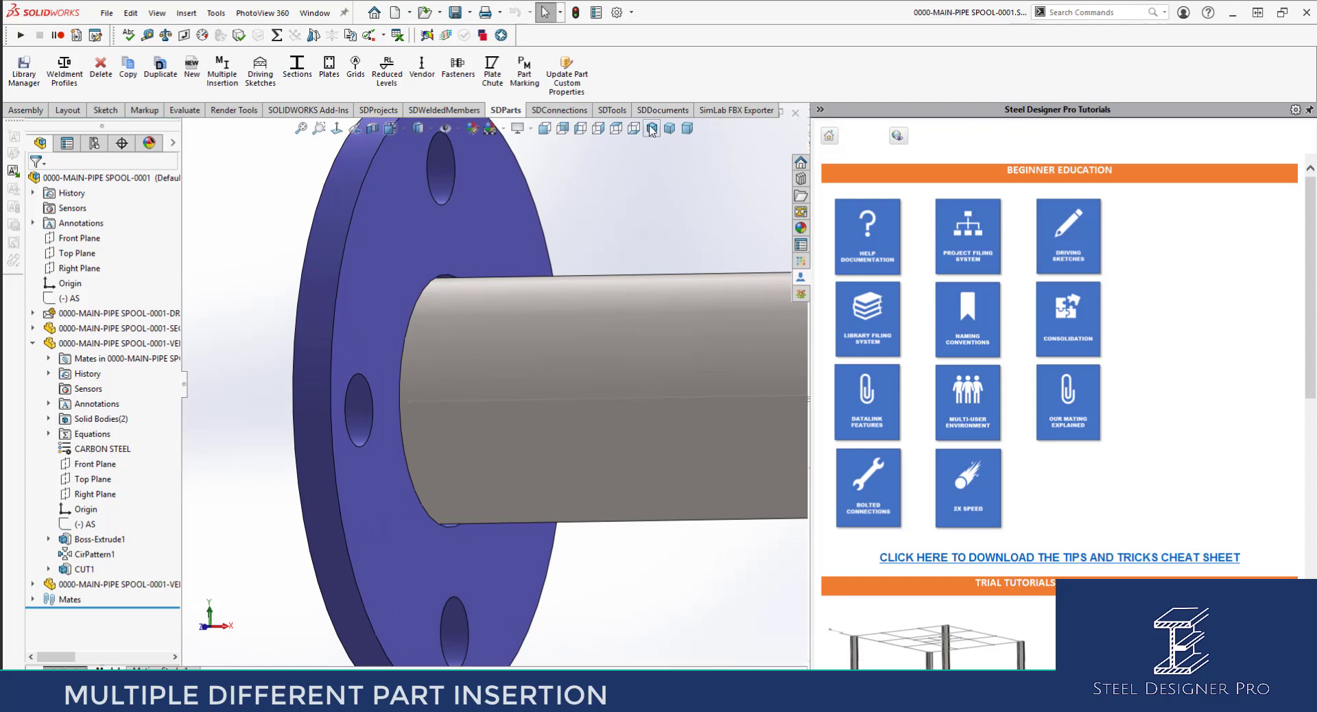
left_click(651, 131)
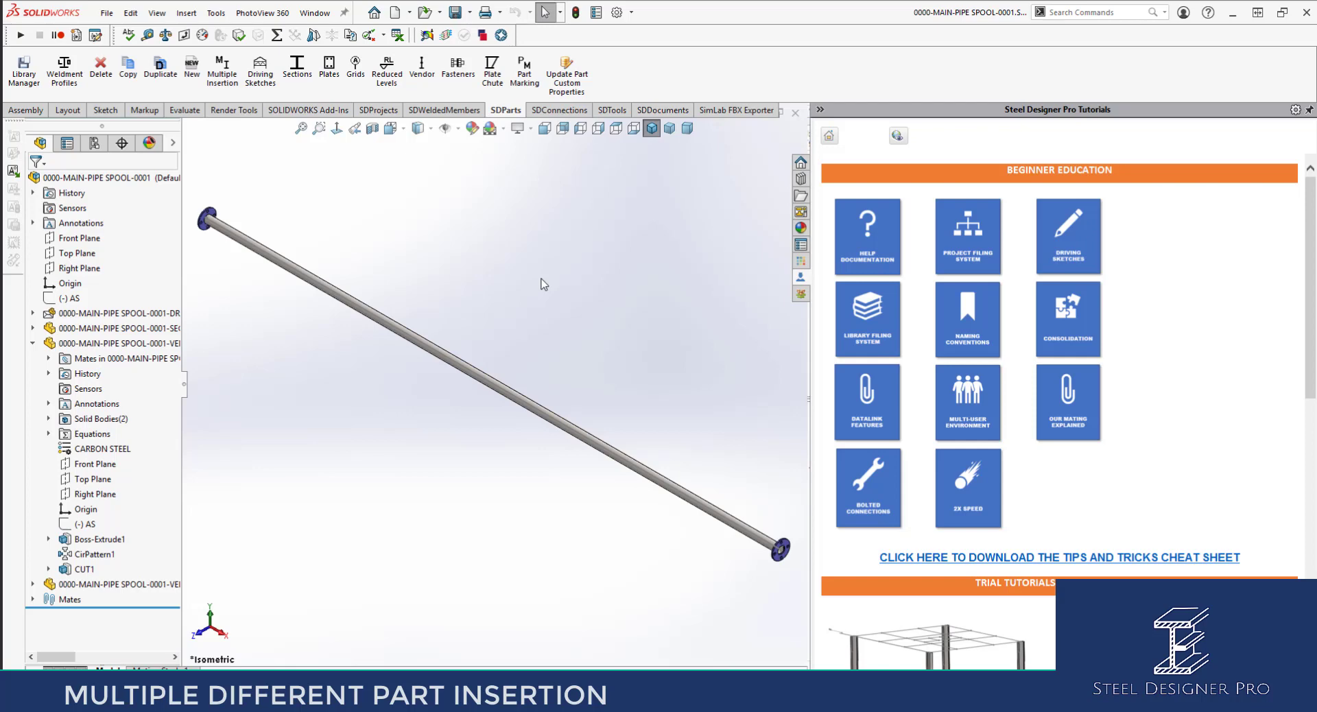
Step: Open the pipe section's part drawing, view the whole sheet and return to the pipe spool assembly
left_click(171, 328)
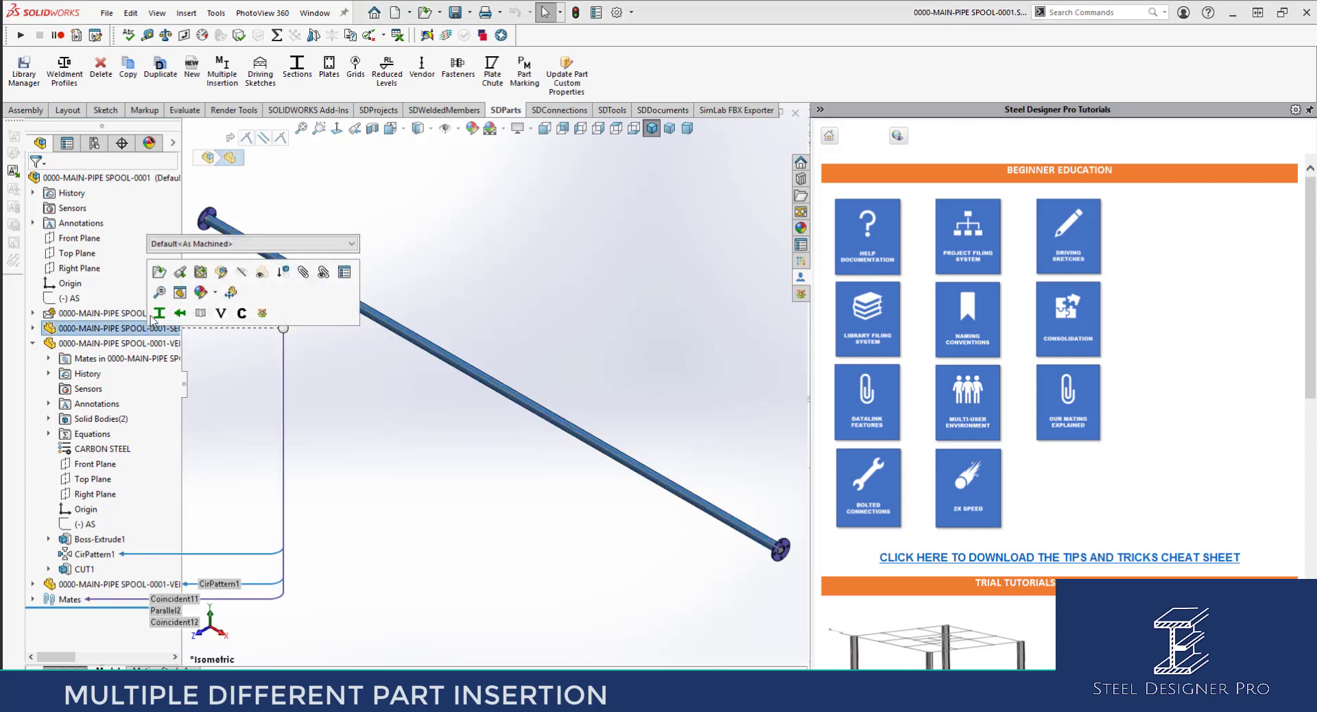
left_click(180, 271)
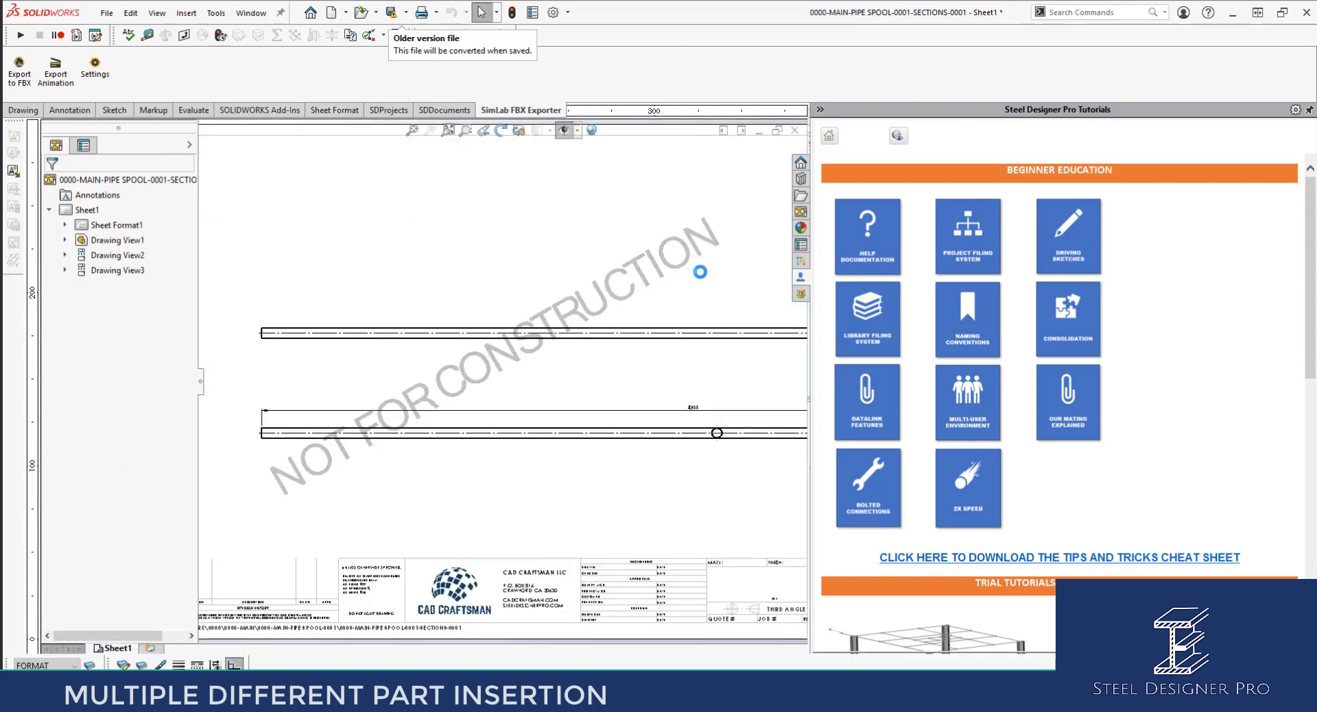
key("z")
key("z")
key("z")
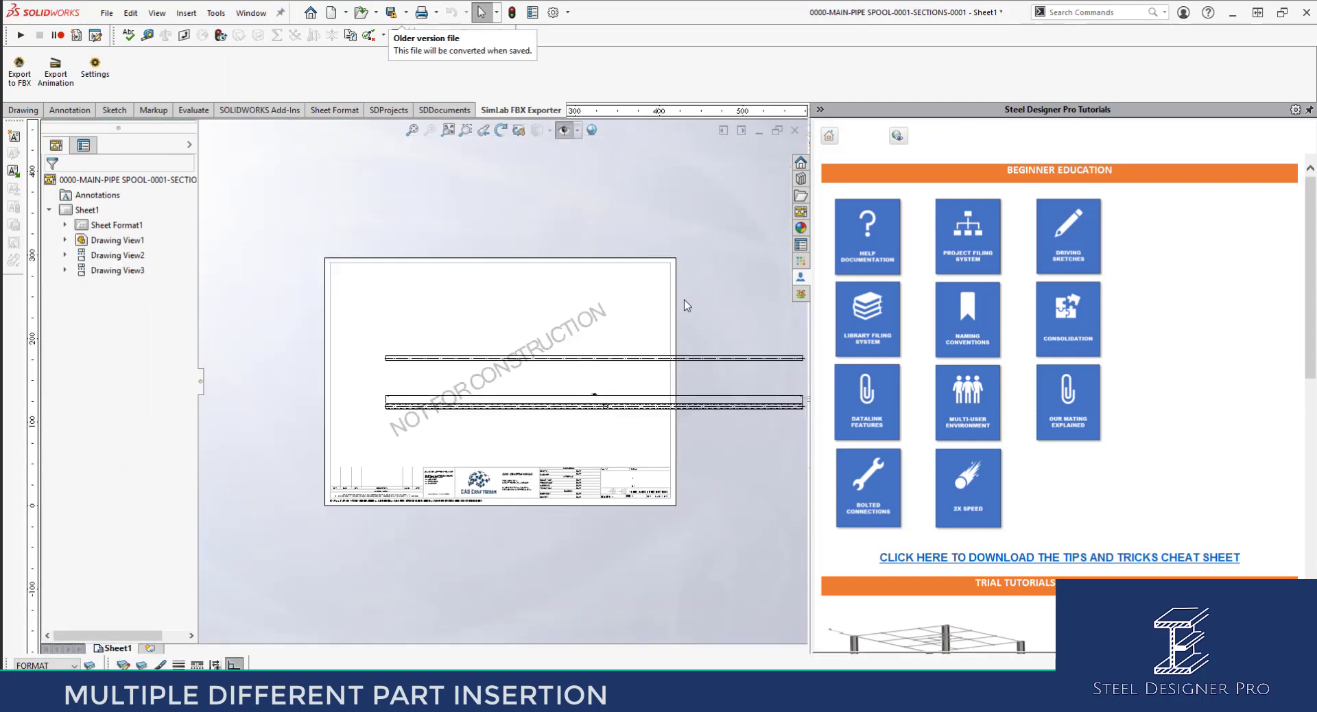
scroll(682, 315, "down", 2)
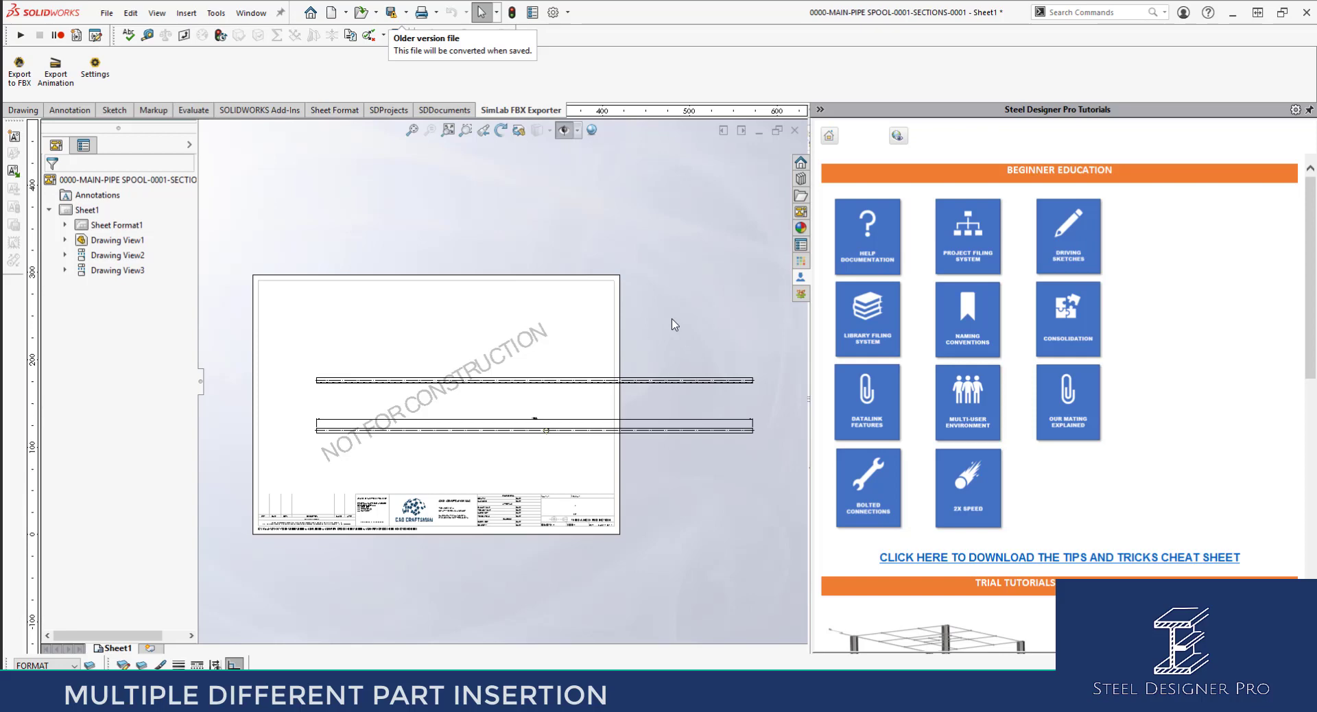
key("ctrl+Tab")
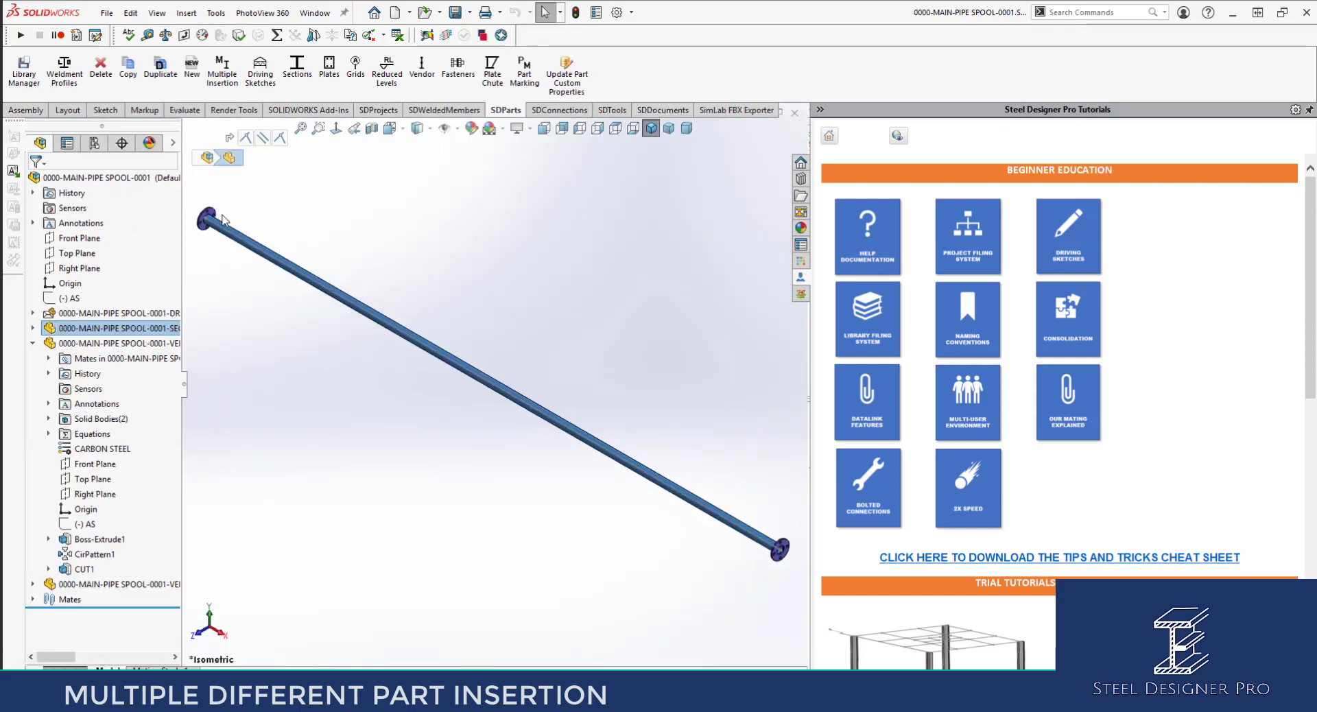
Step: Look over the flanged pipe end and open the drawing of the whole pipe spool assembly
scroll(203, 231, "up", 5)
left_click(356, 302)
left_click(515, 345)
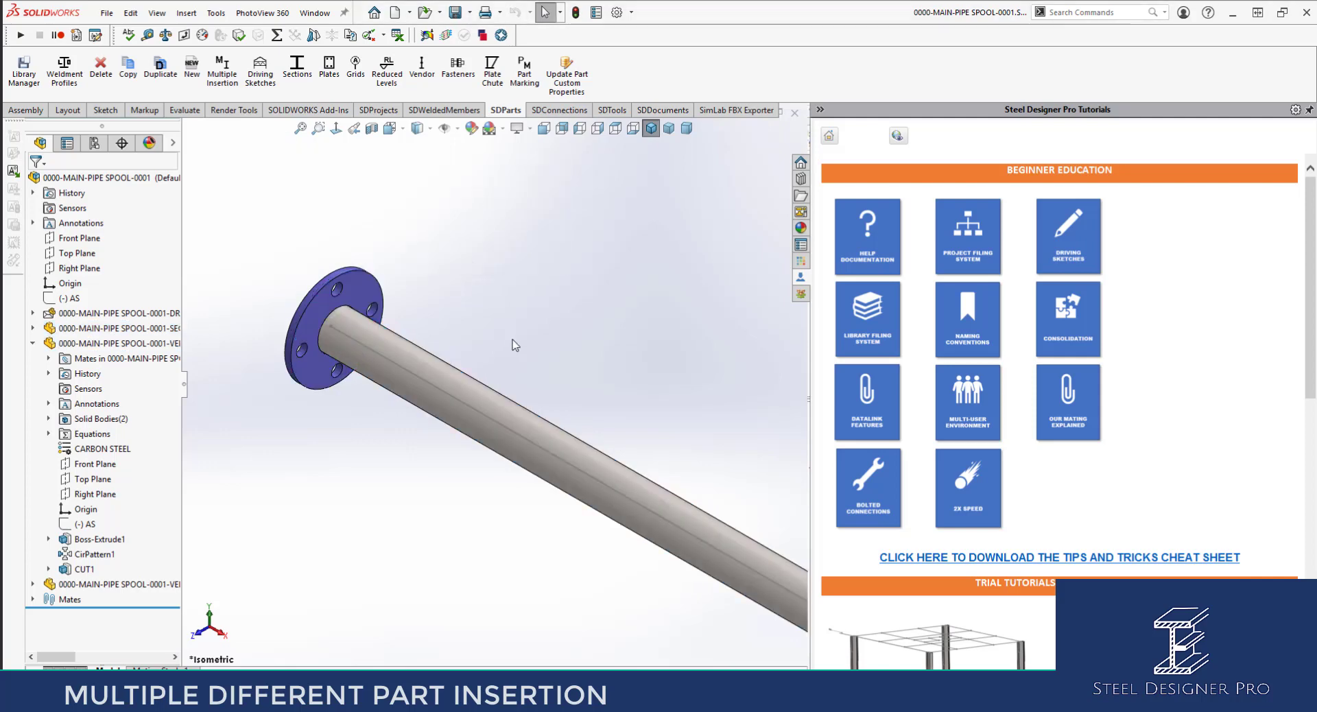
left_click(301, 130)
right_click(502, 235)
left_click(552, 392)
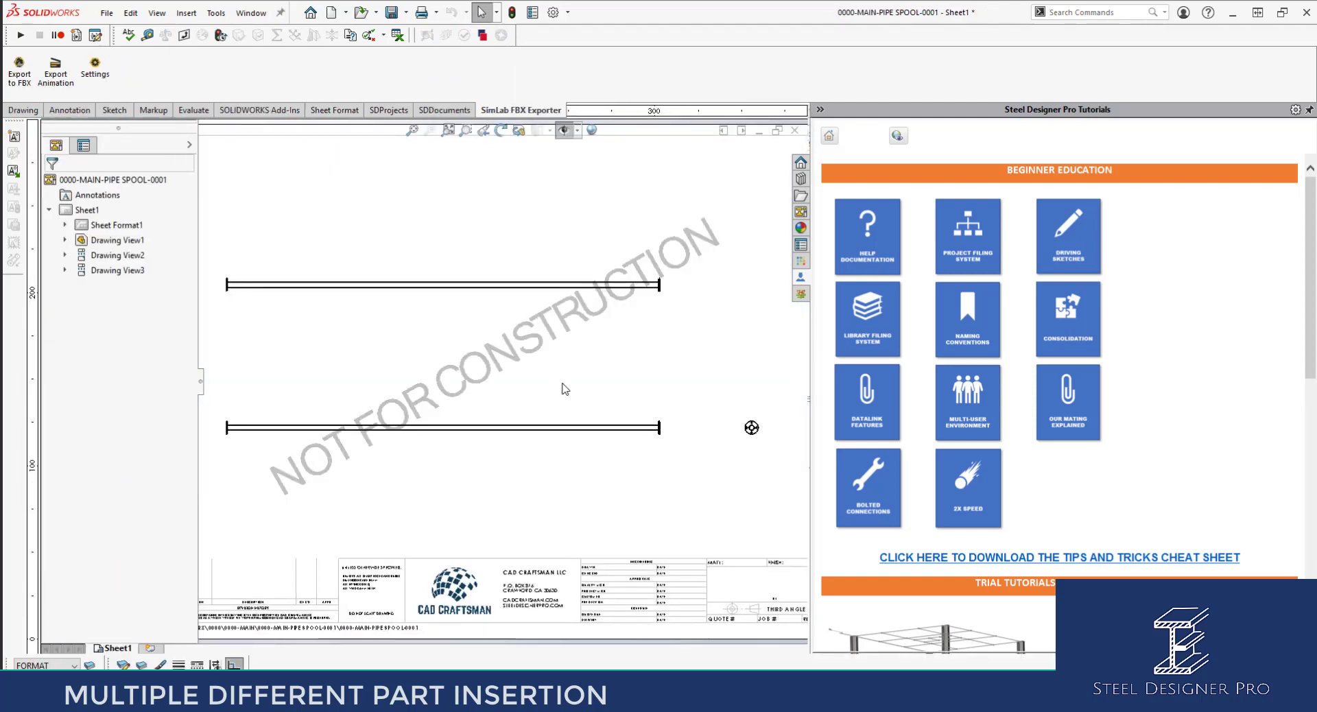
scroll(507, 372, "down", 1)
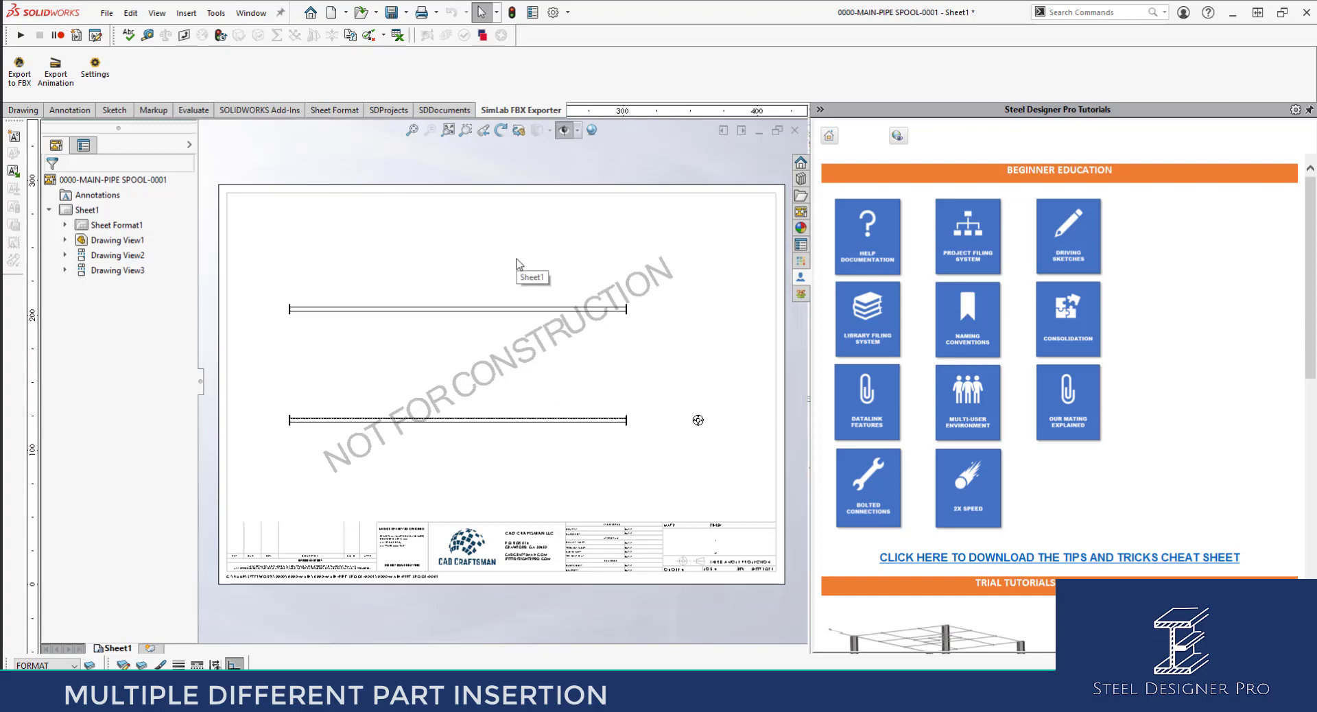
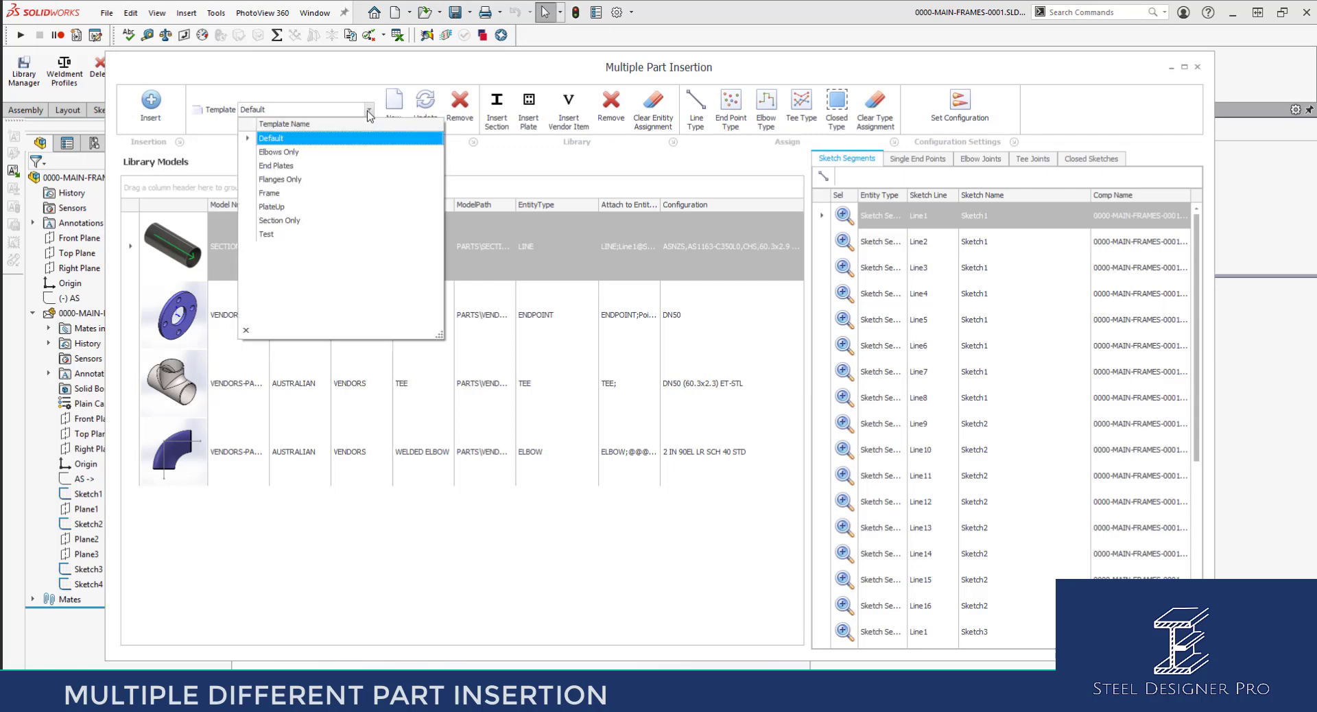
Step: Load the Frame template for the frame assembly and review its section and plate entries against the single end points
left_click(331, 189)
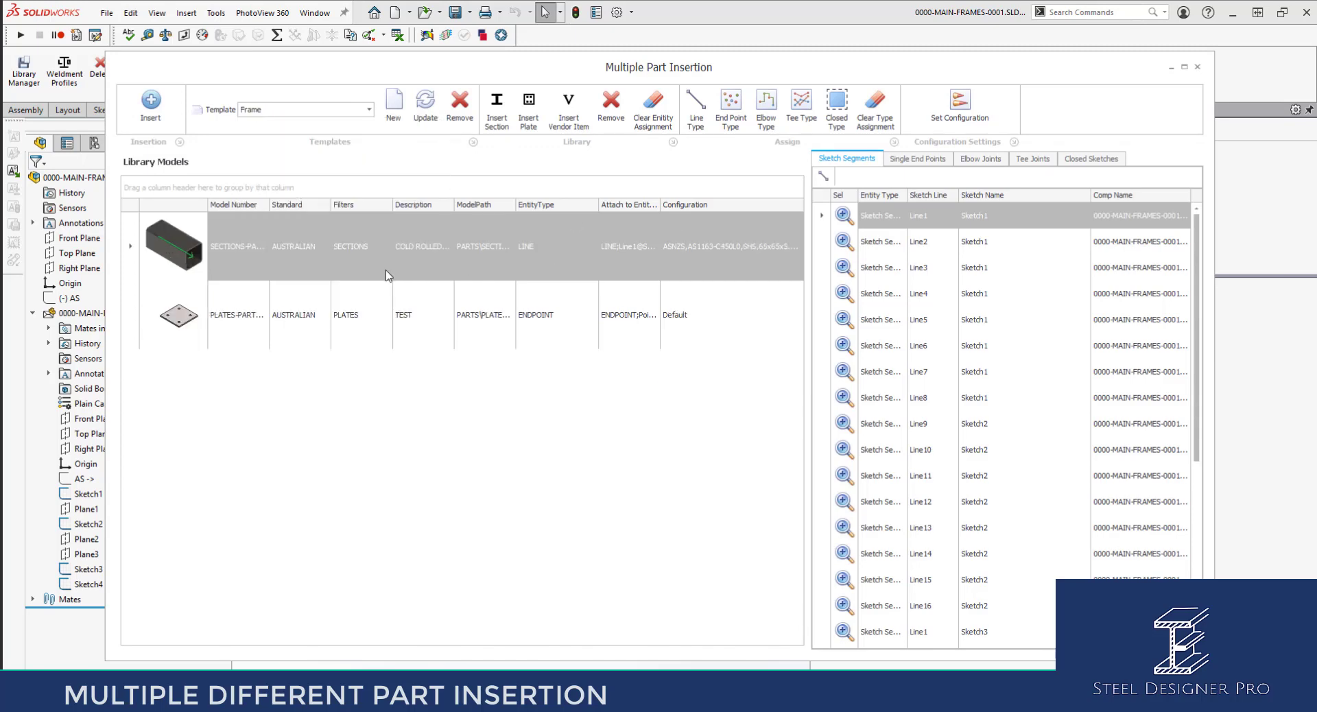
left_click(325, 251)
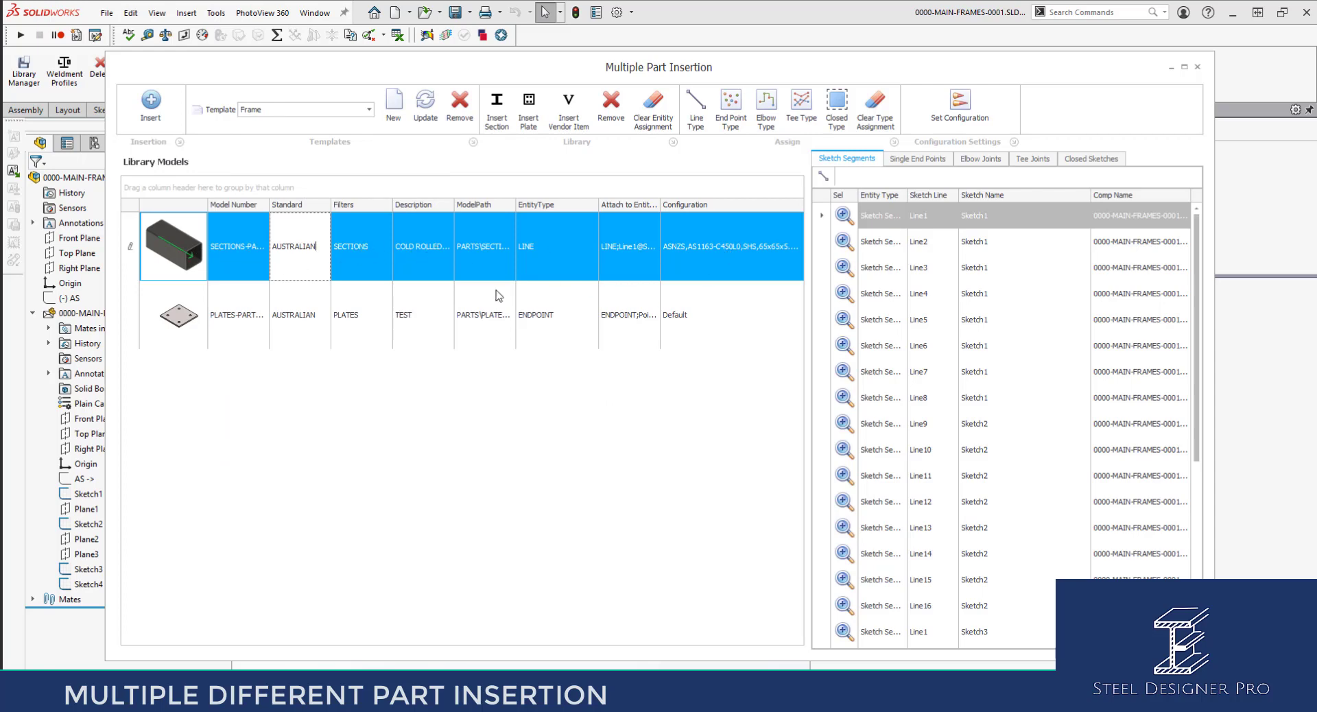
left_click(301, 317)
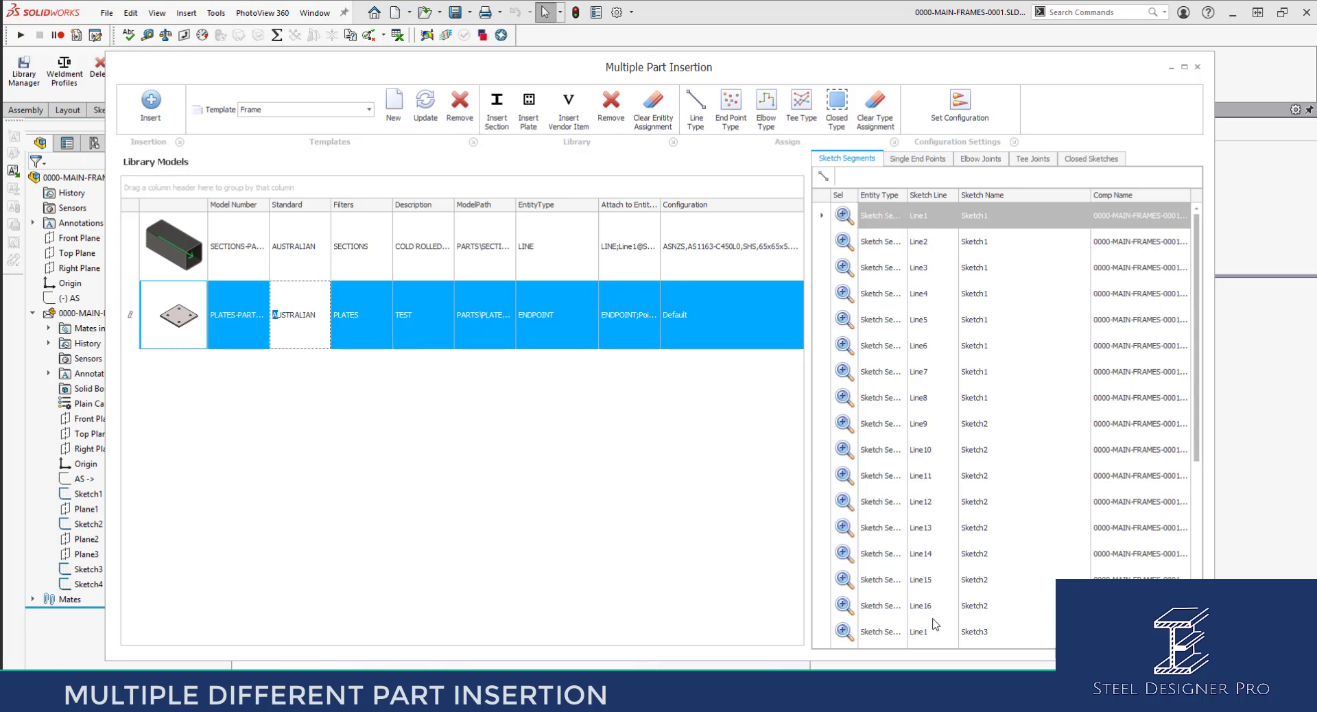
left_click(919, 159)
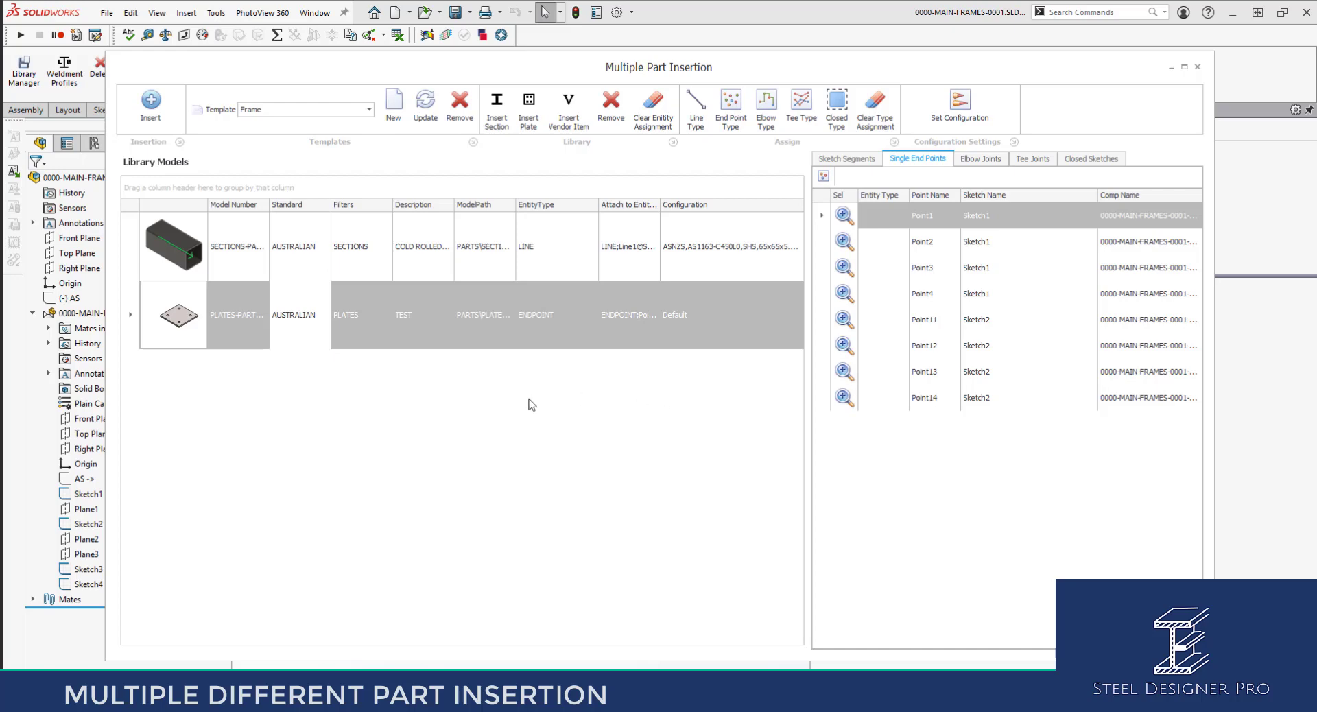
left_click(364, 315)
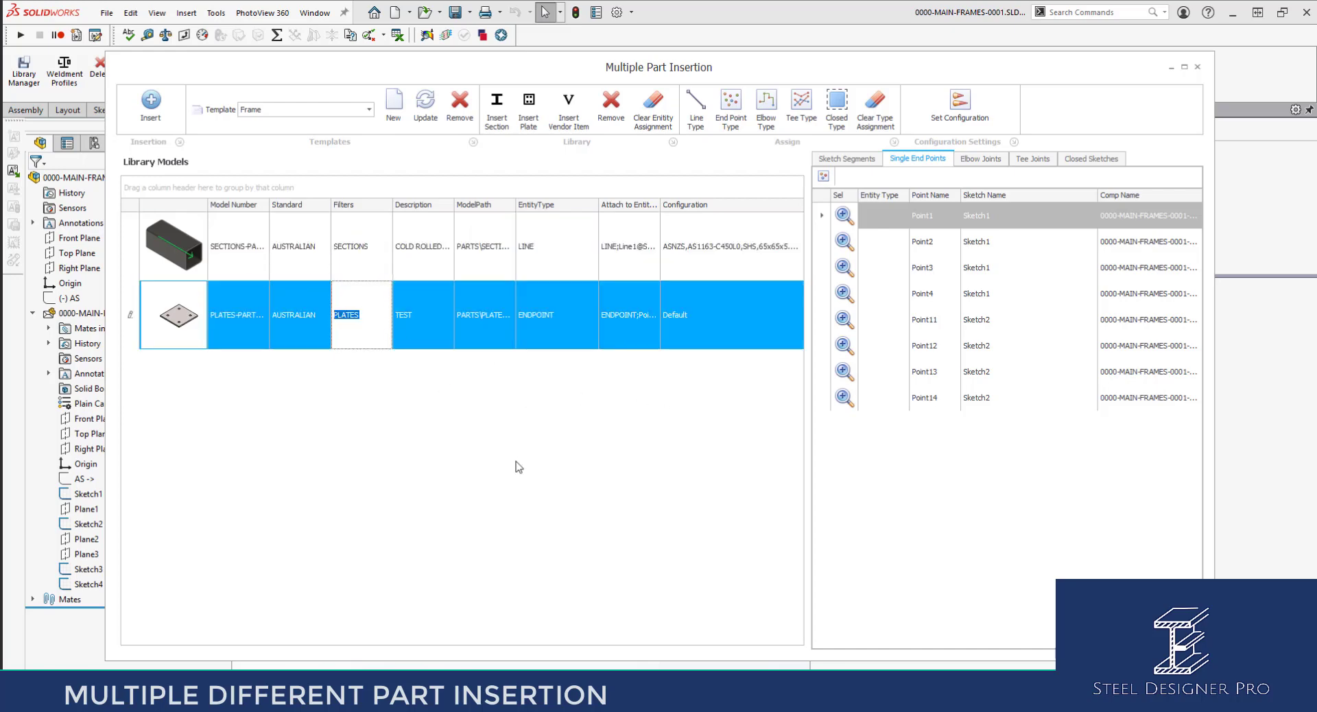
Step: Insert the Frame template's hollow sections and end plates onto the frame's driving sketch and inspect a corner plate
left_click_drag(148, 69, 1055, 80)
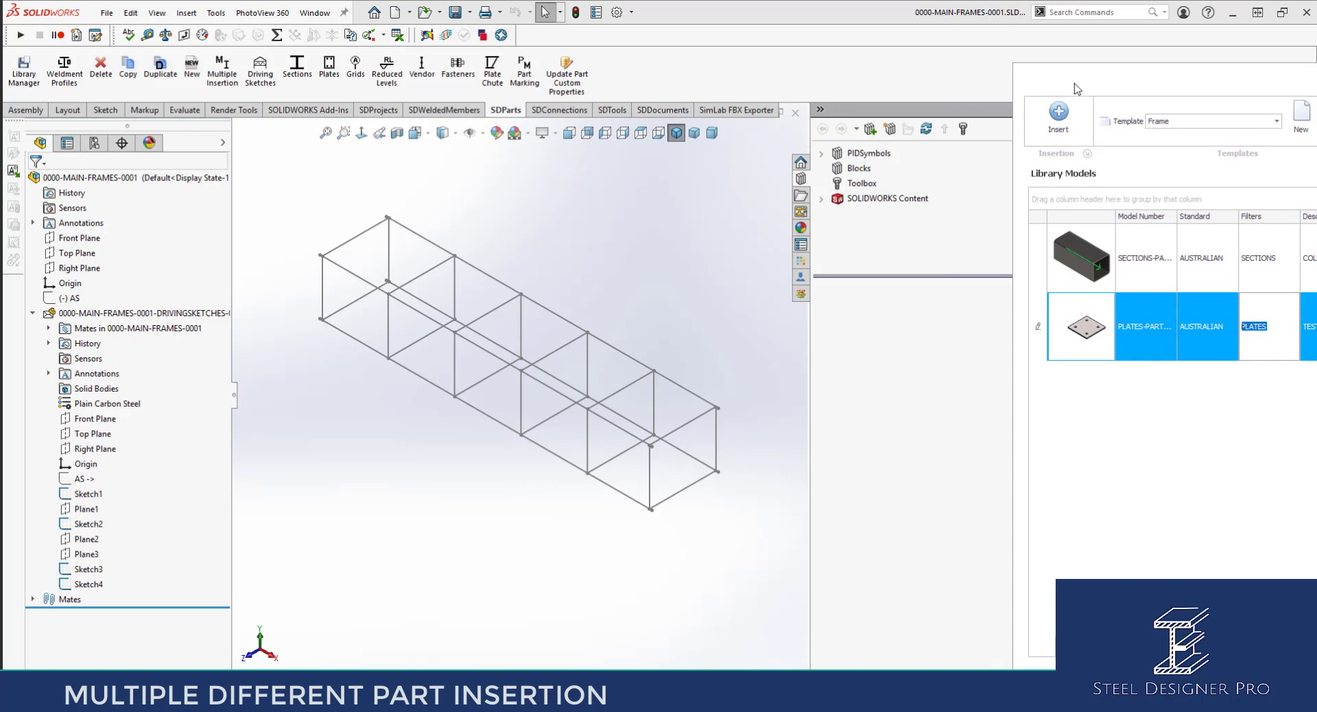
left_click(1060, 115)
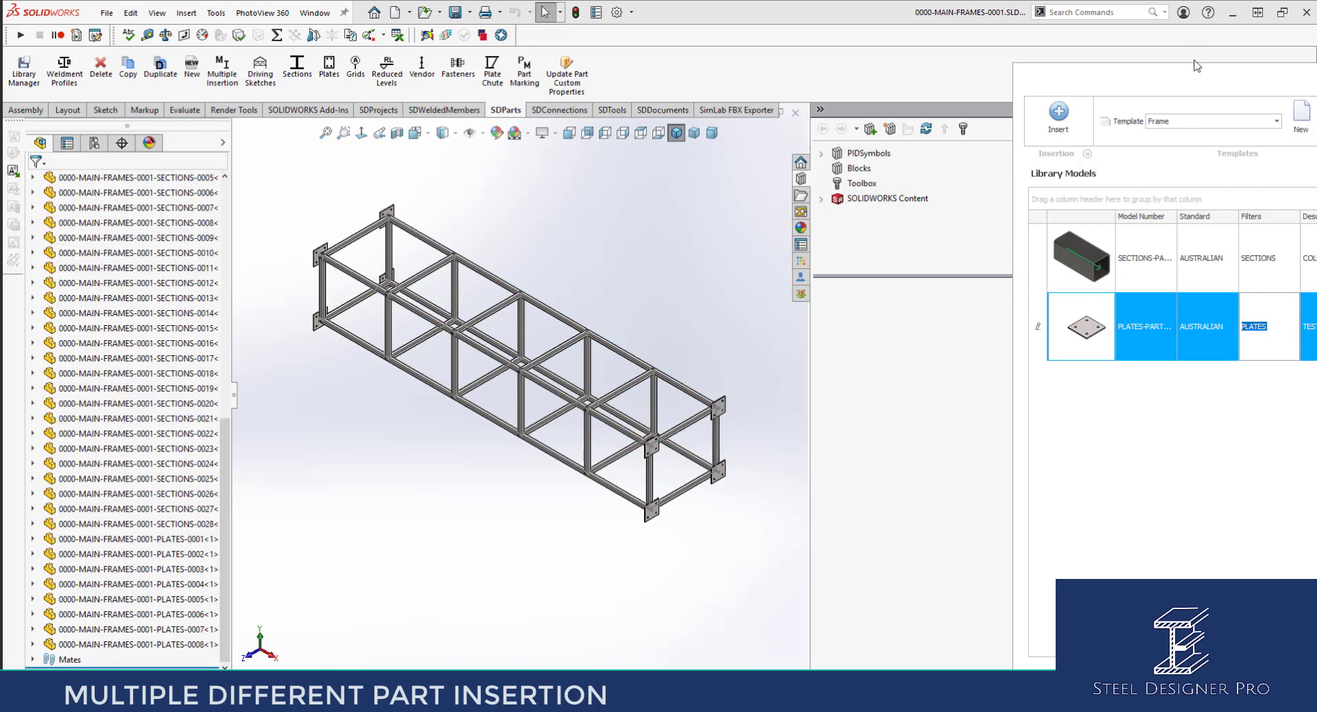
left_click_drag(1195, 88, 330, 105)
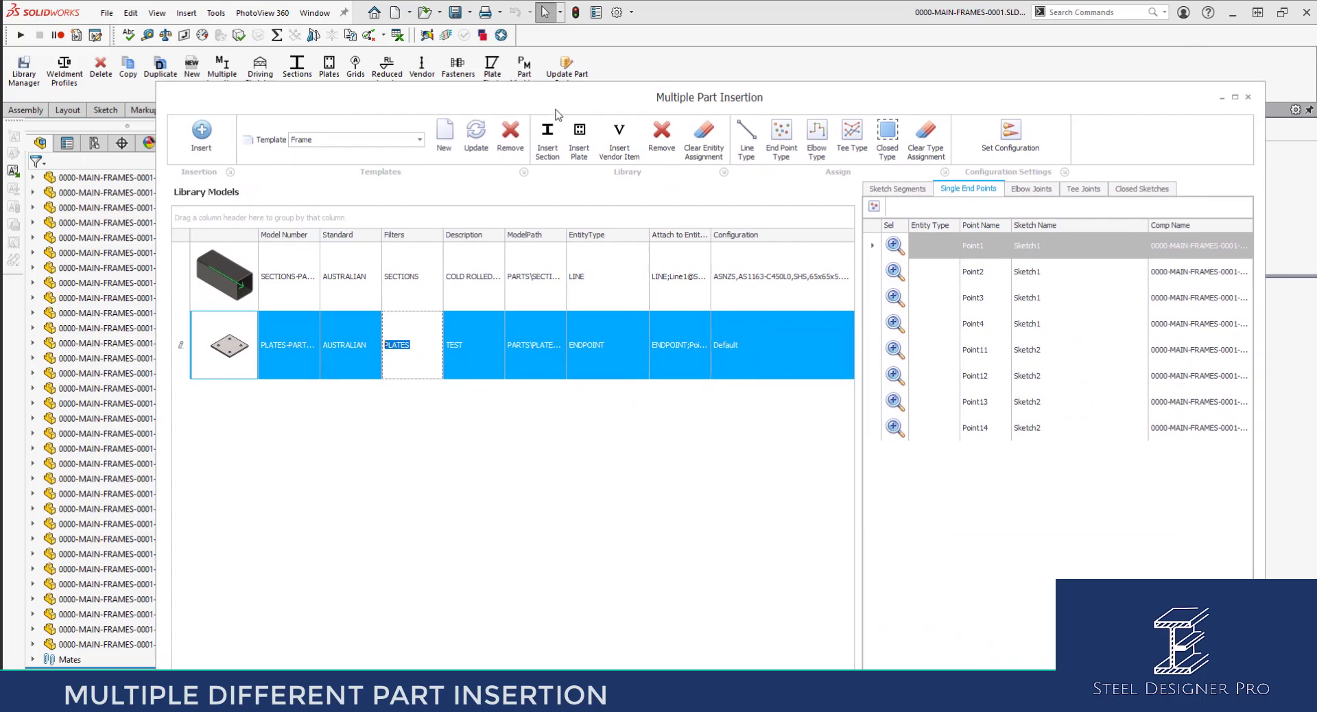
left_click(1247, 98)
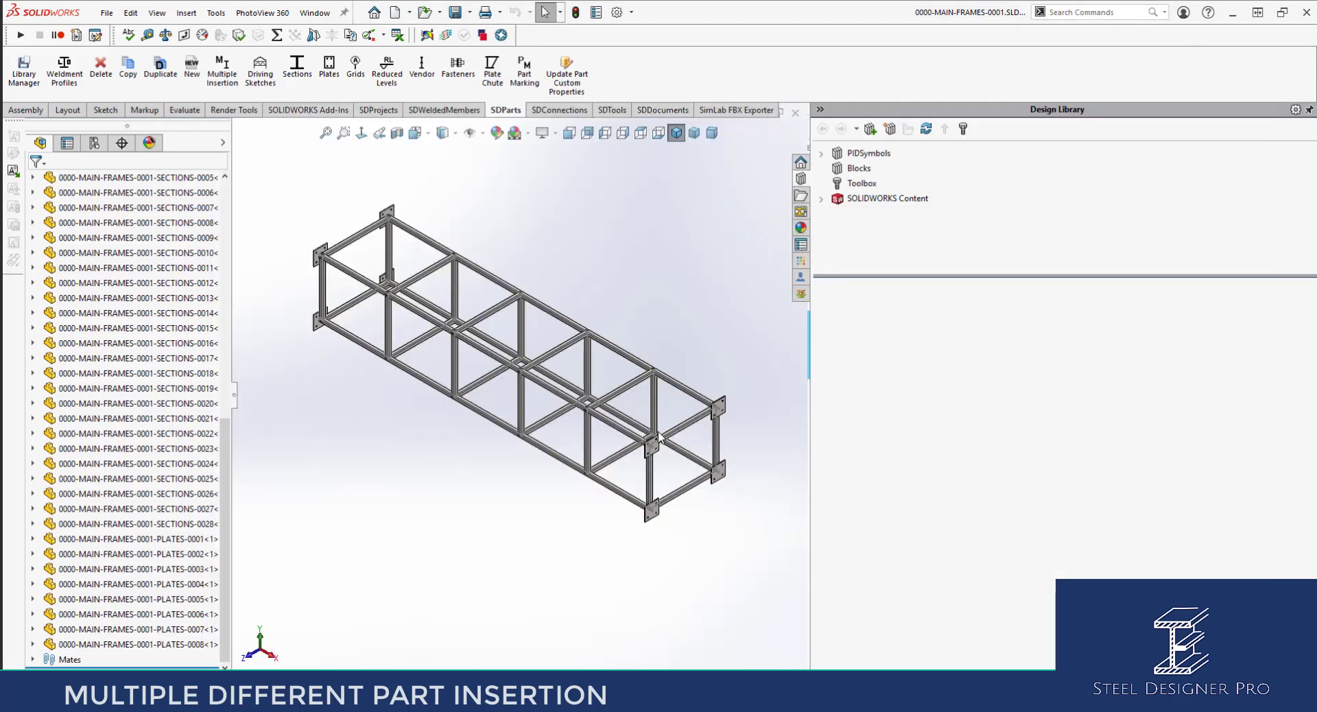
scroll(649, 439, "down", 10)
scroll(554, 434, "down", 5)
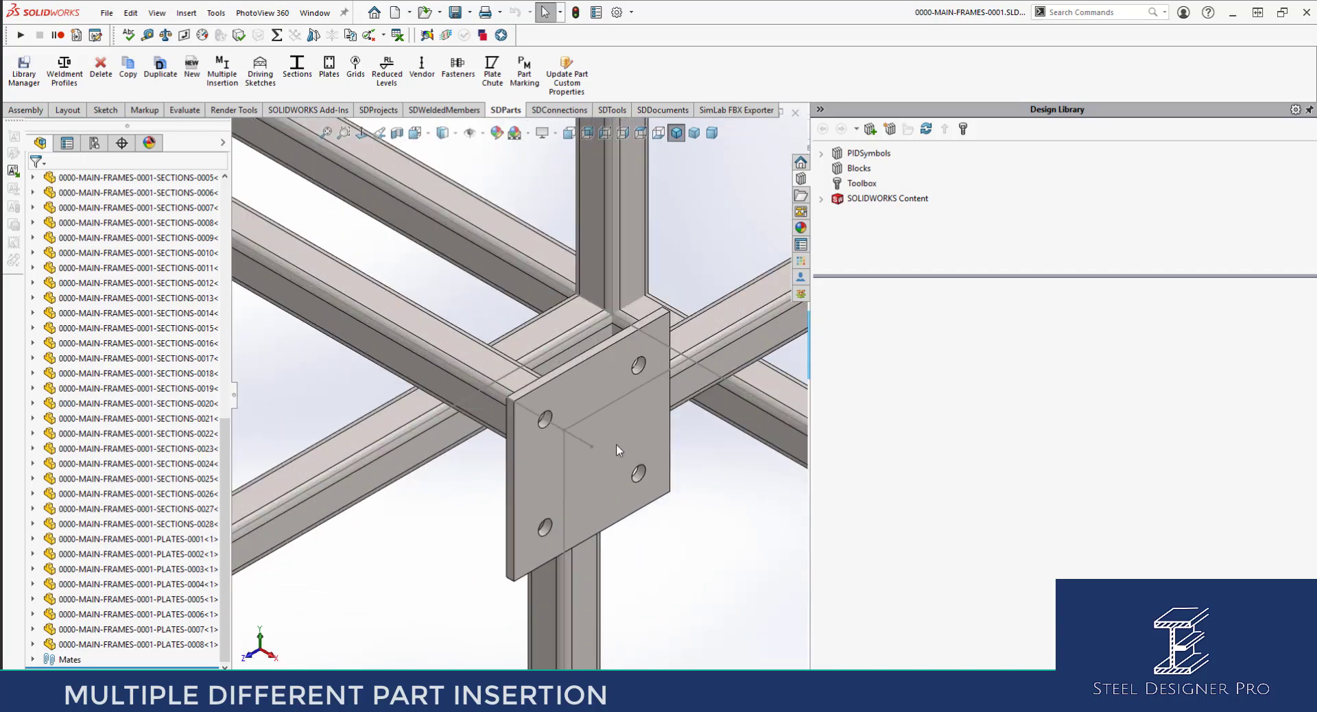
Step: Inspect how the frame's corner plate meets the driving sketch's end point from the side and return to the isometric view
middle_click_drag(579, 418, 652, 523)
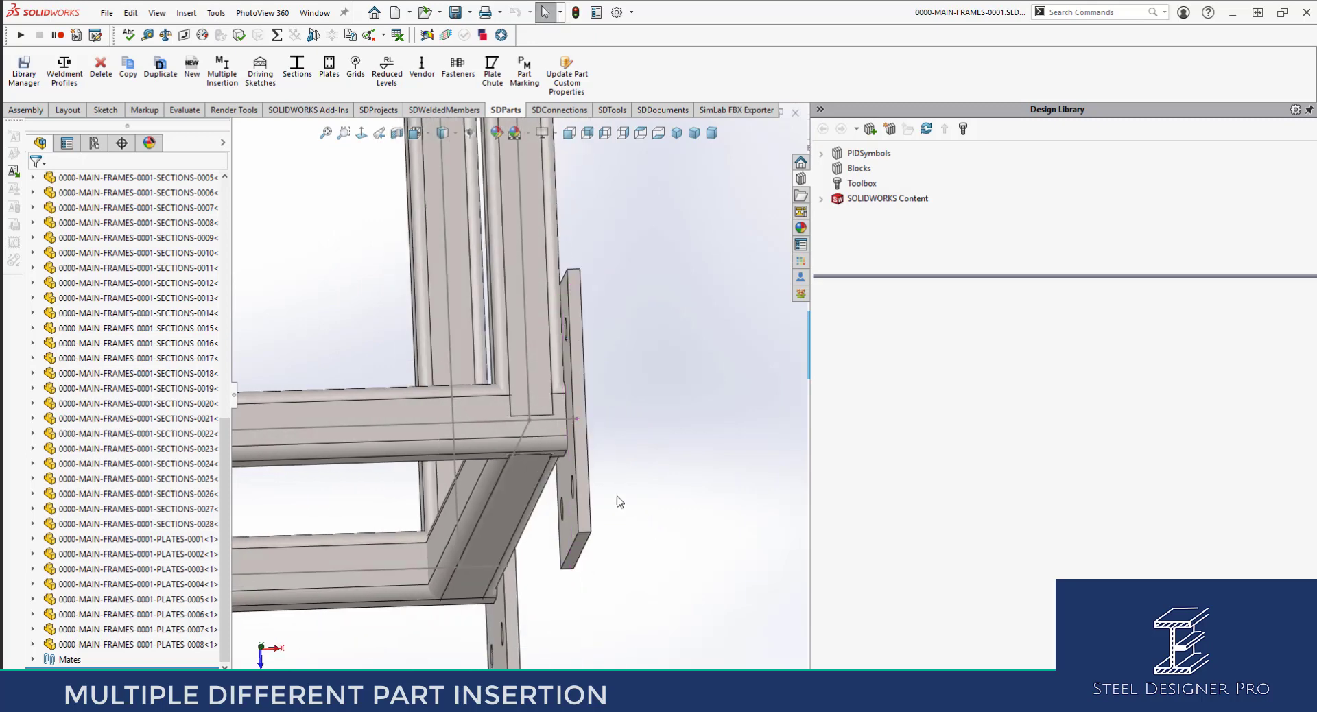
scroll(493, 430, "down", 5)
left_click(504, 429)
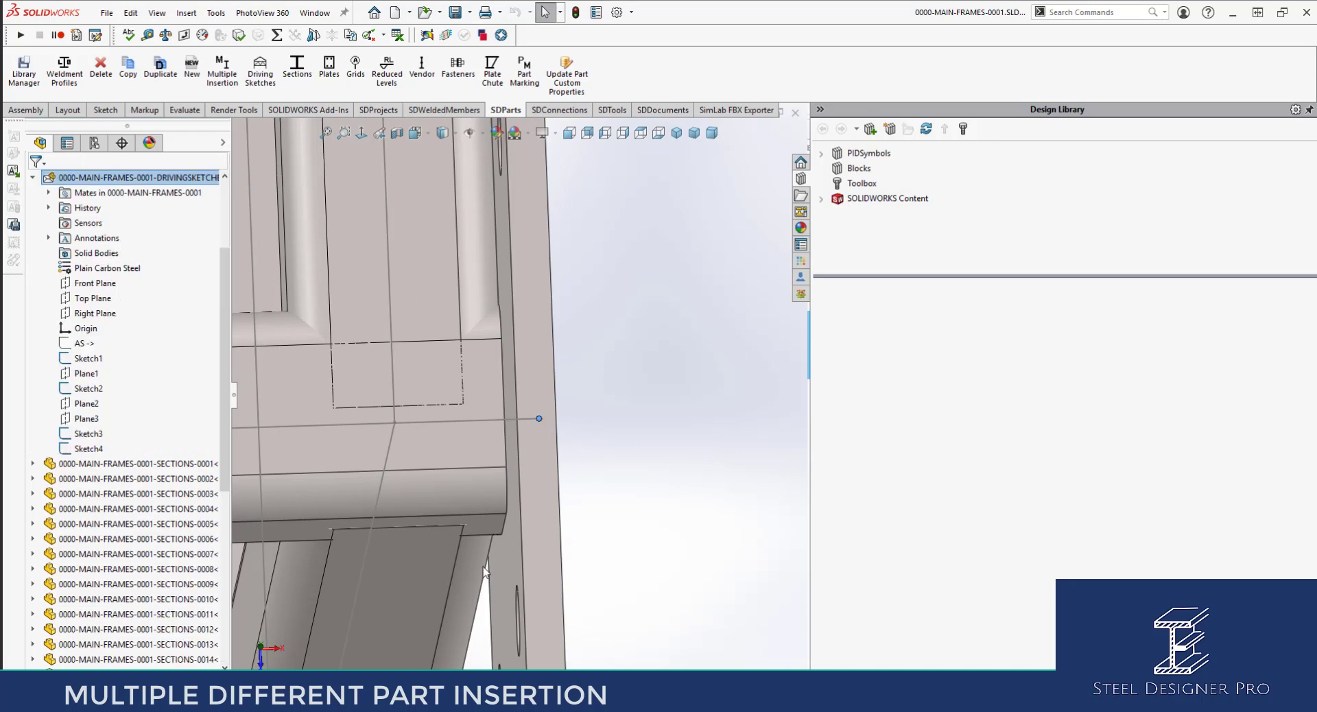
left_click(497, 547)
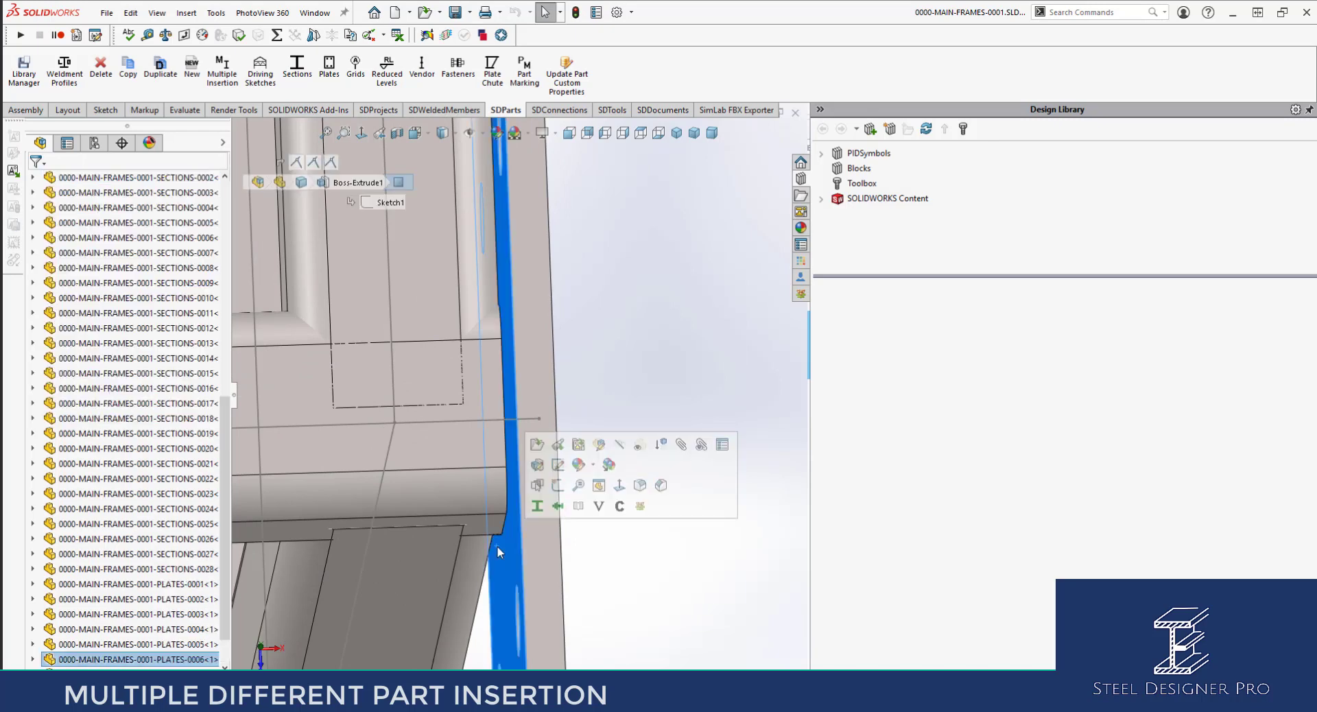
left_click(761, 235)
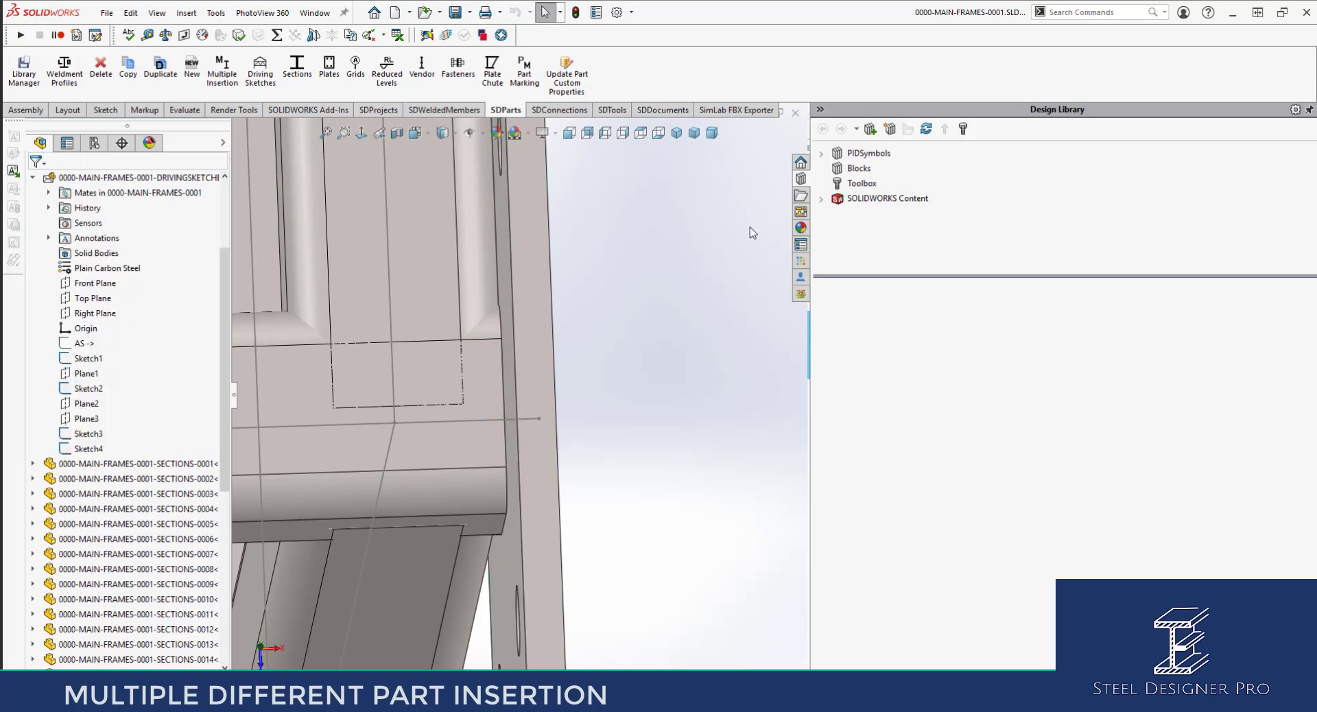
left_click(677, 135)
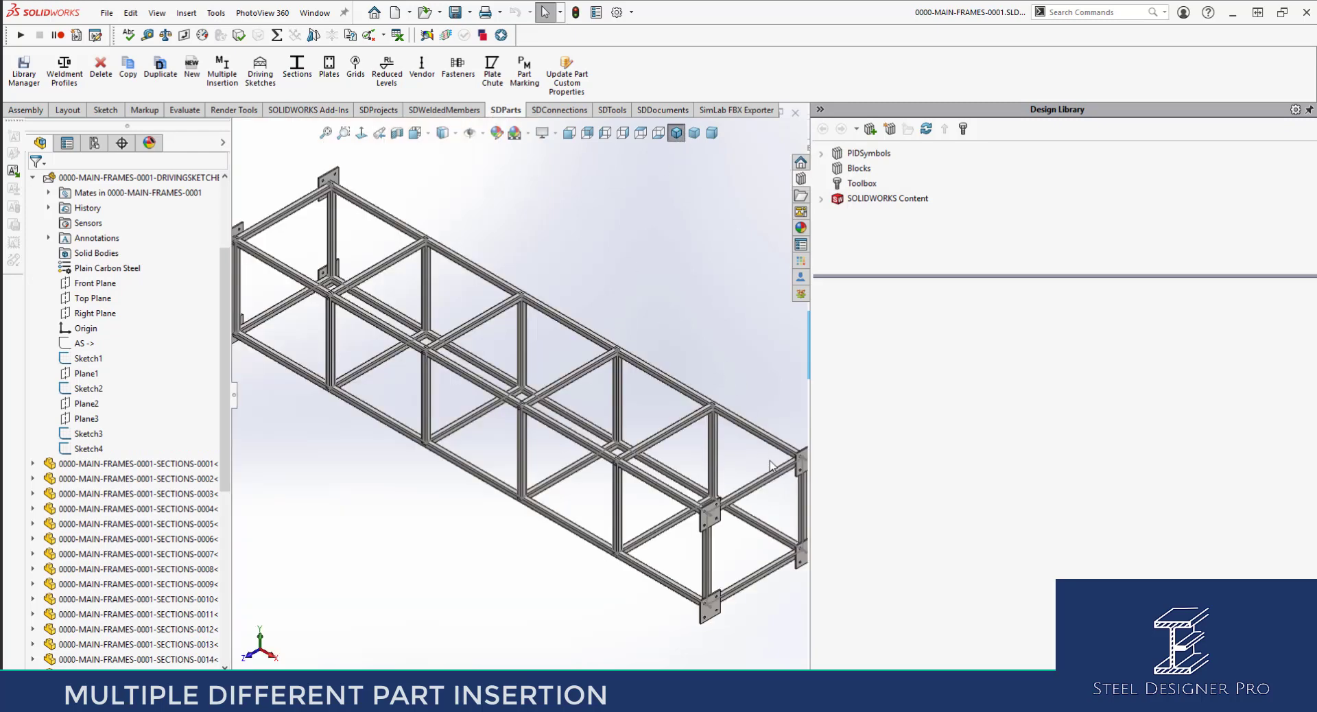
Step: Open the drawing of a corner end plate and return to the frame assembly
scroll(773, 464, "down", 10)
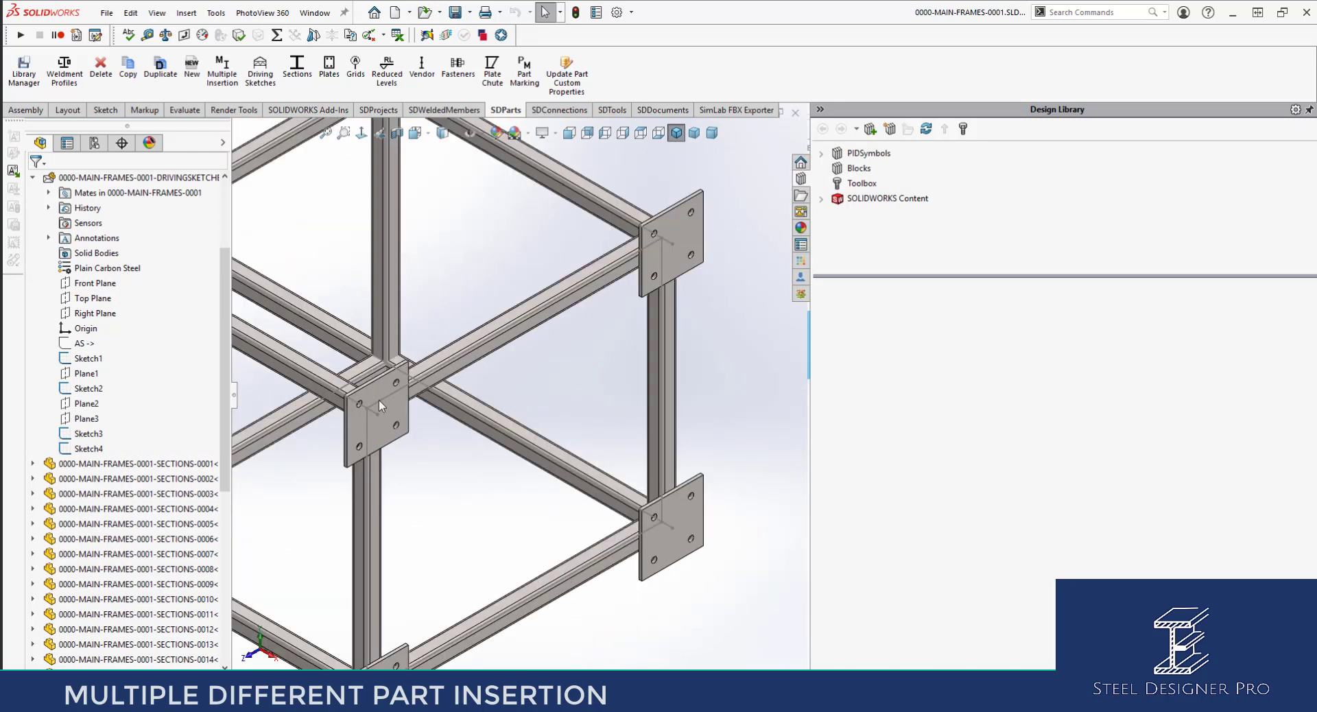
left_click(393, 406)
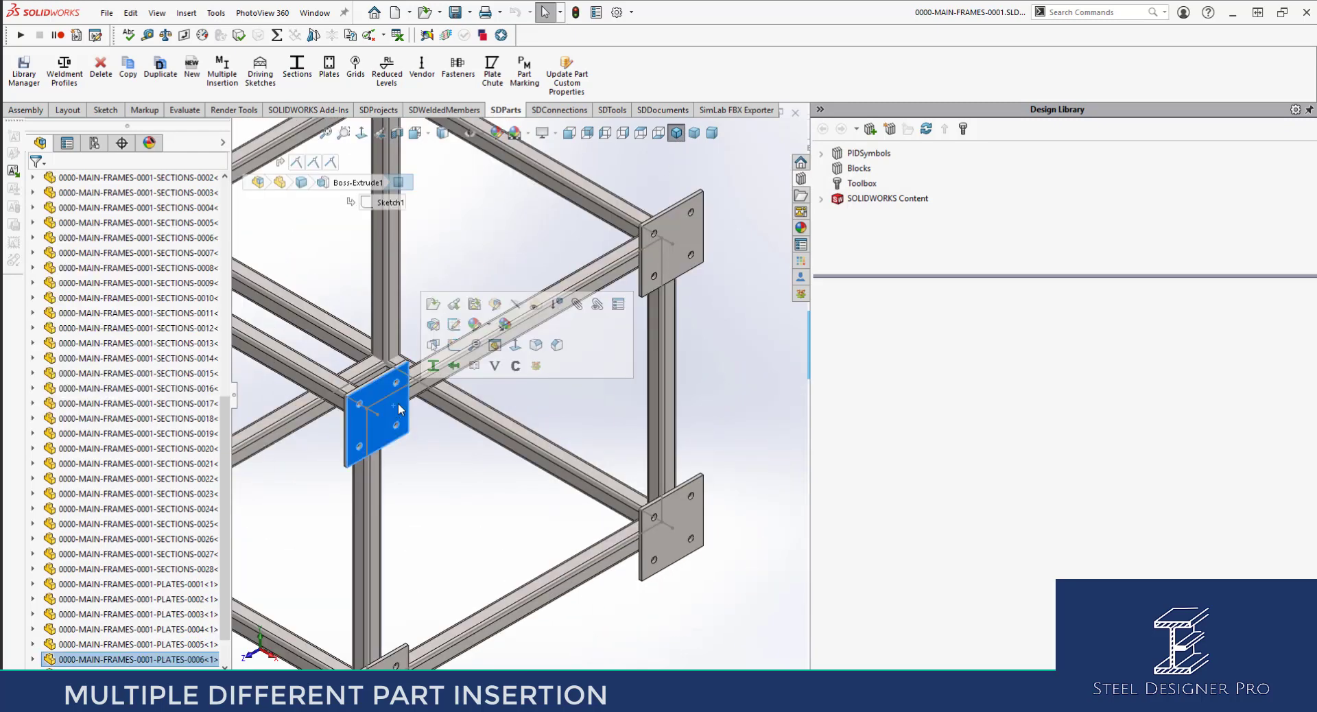
left_click(474, 304)
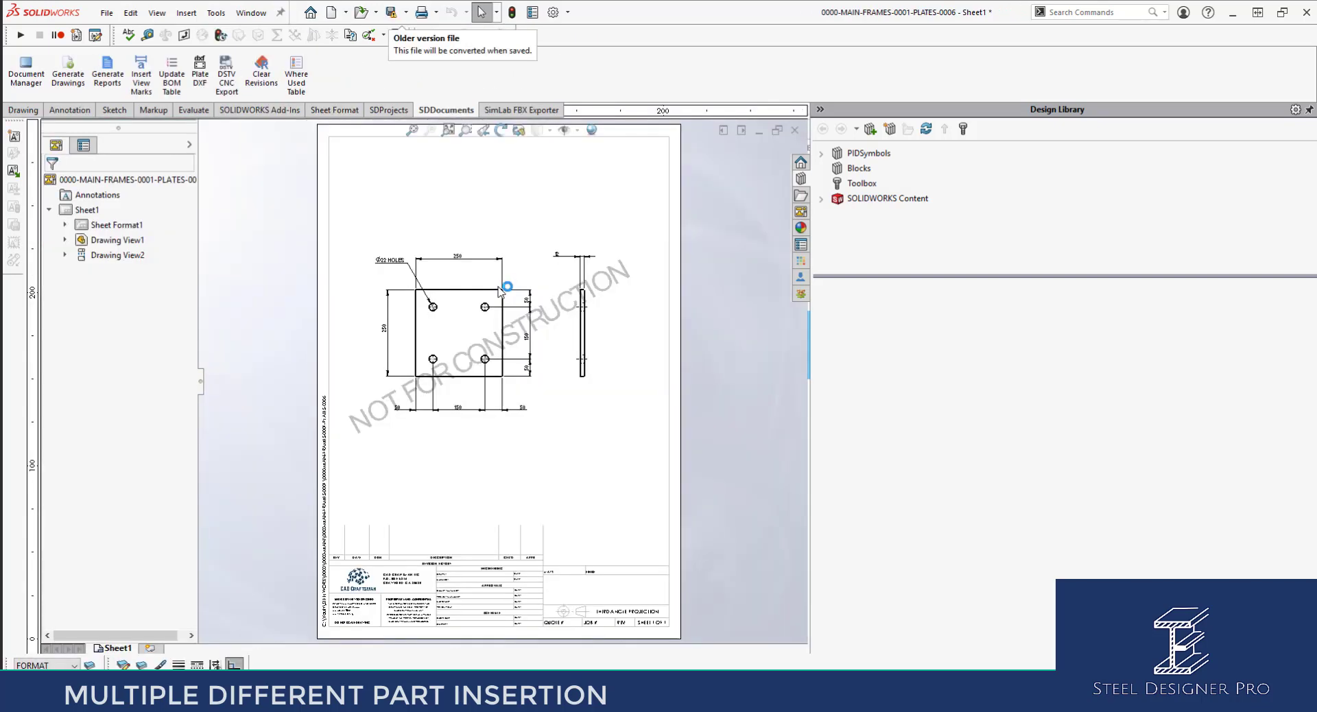
left_click(795, 130)
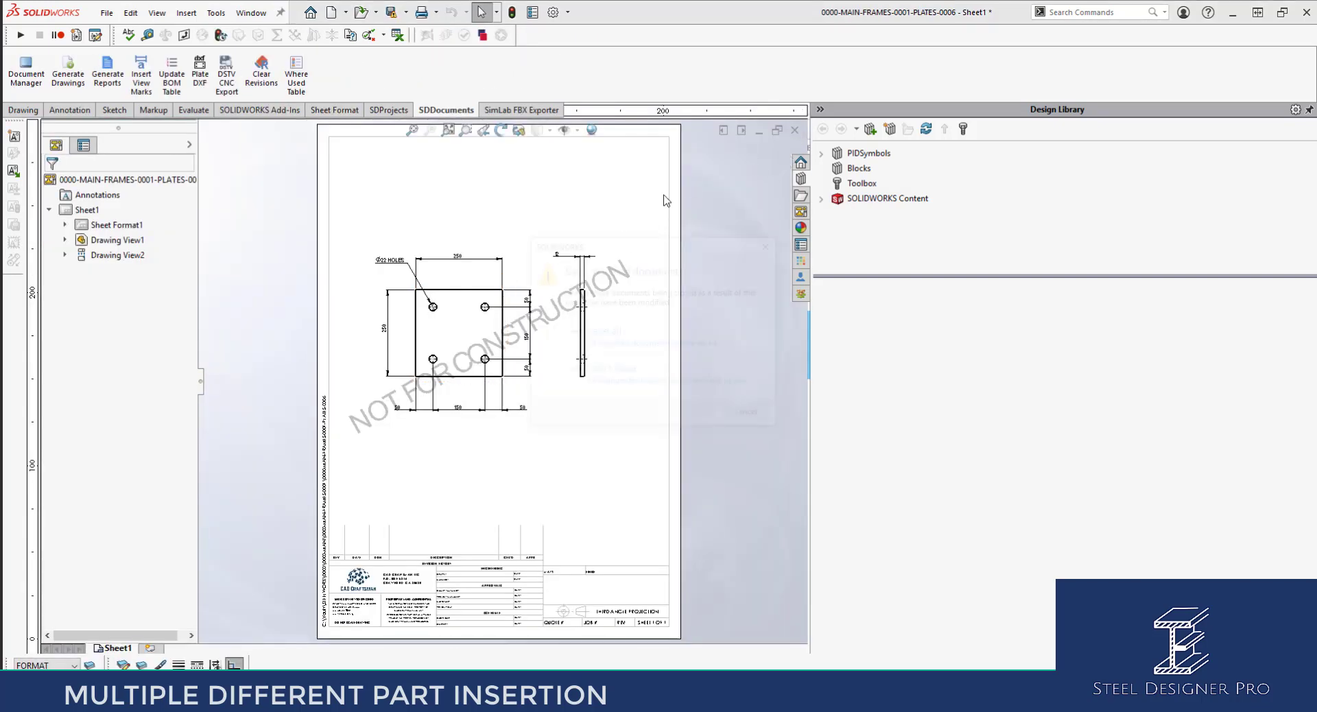
left_click(603, 333)
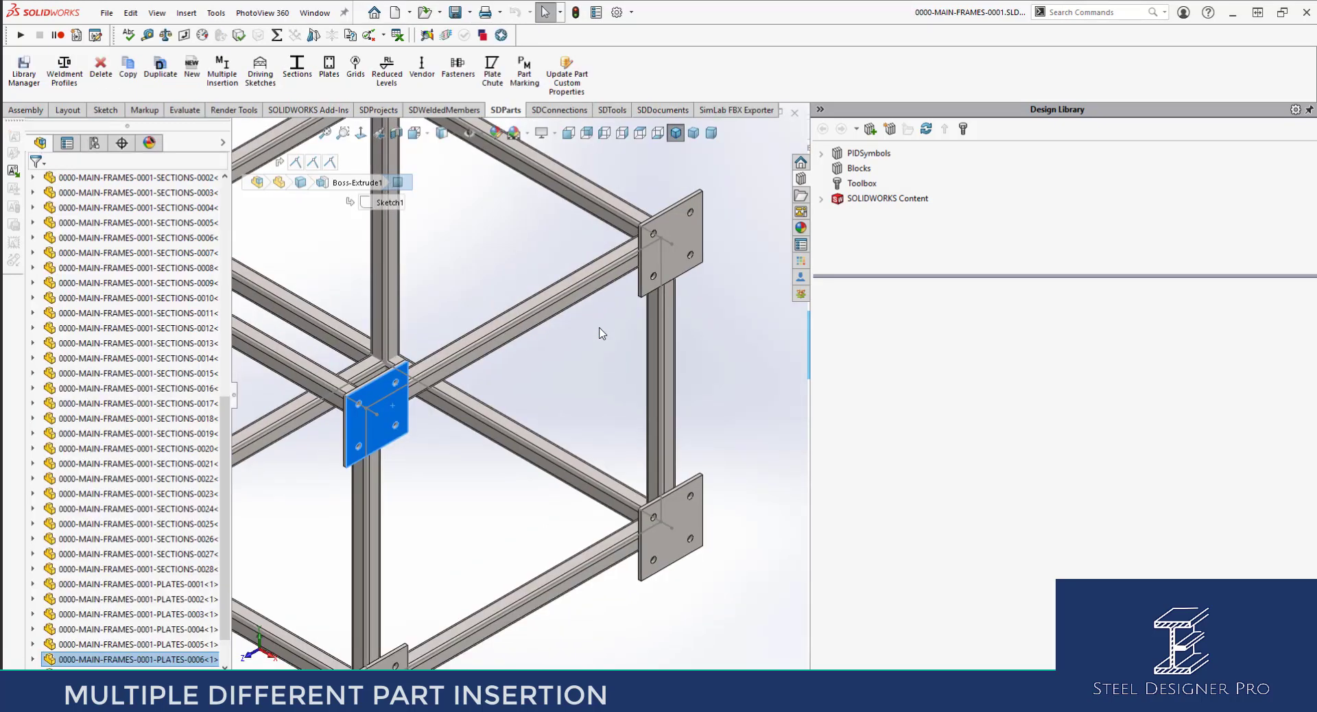
Step: Open the drawing of the hollow section joining two corner plates and return to the whole frame
left_click(539, 320)
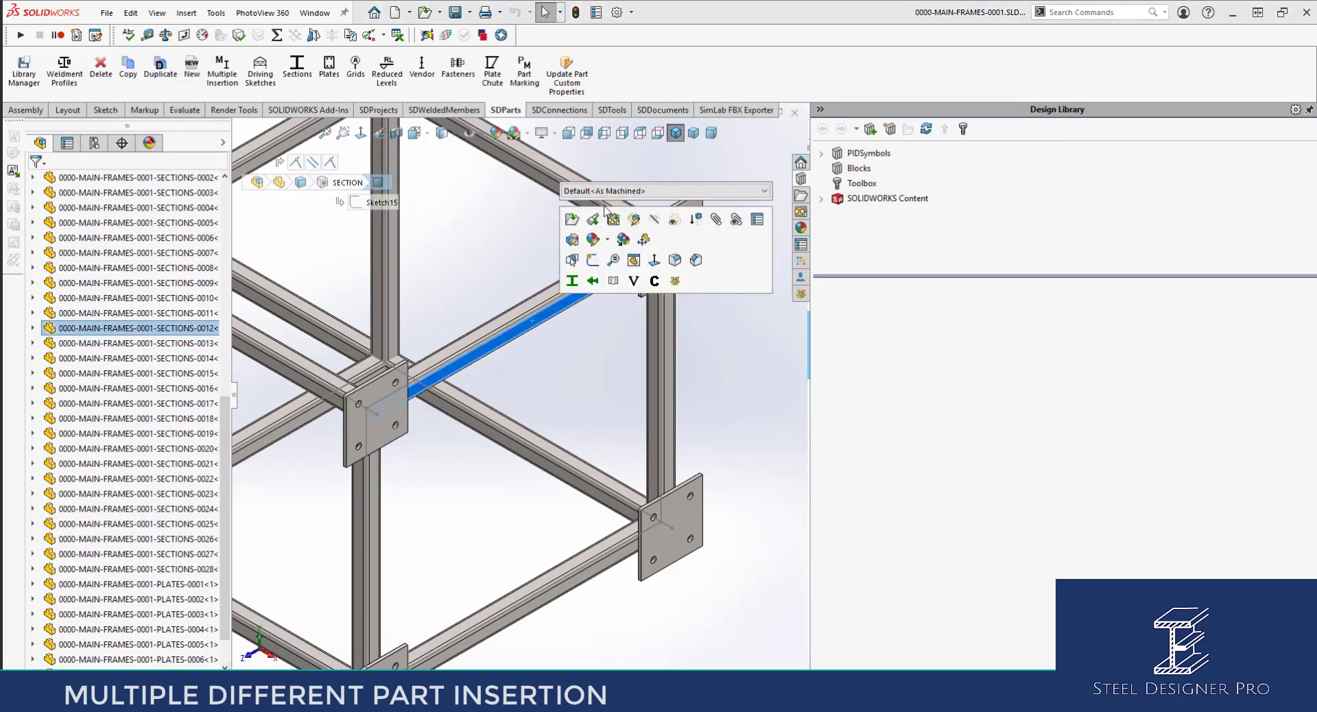
key("ctrl+d")
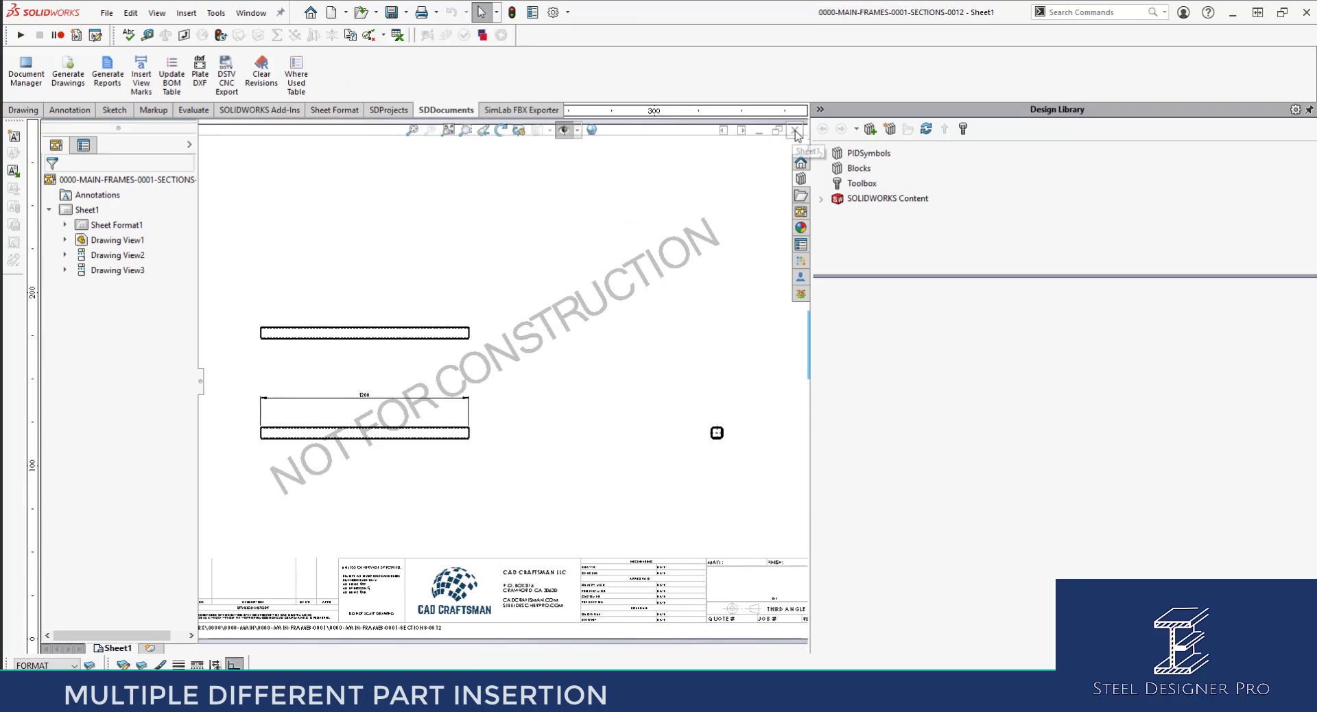
key("ctrl+Tab")
left_click(622, 182)
key("f")
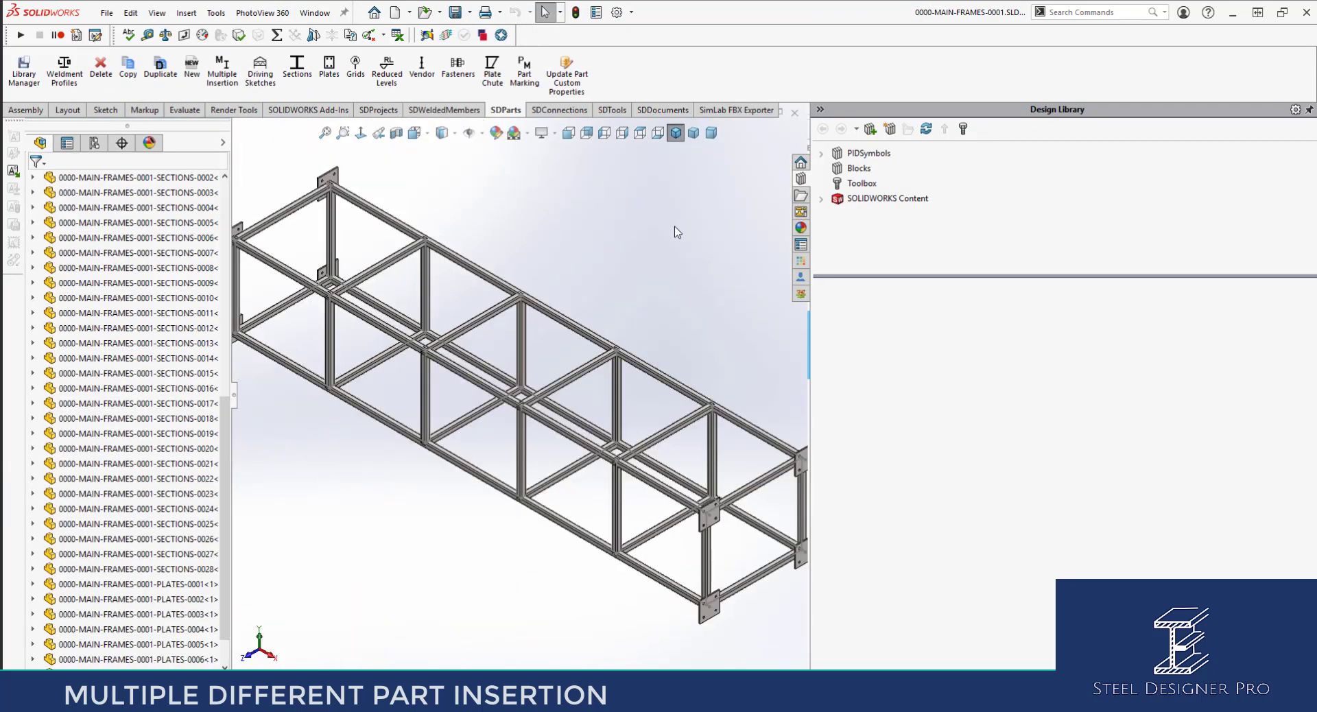
Step: Open the drawing of the whole frame assembly, look over its views and close the drawing
right_click(531, 192)
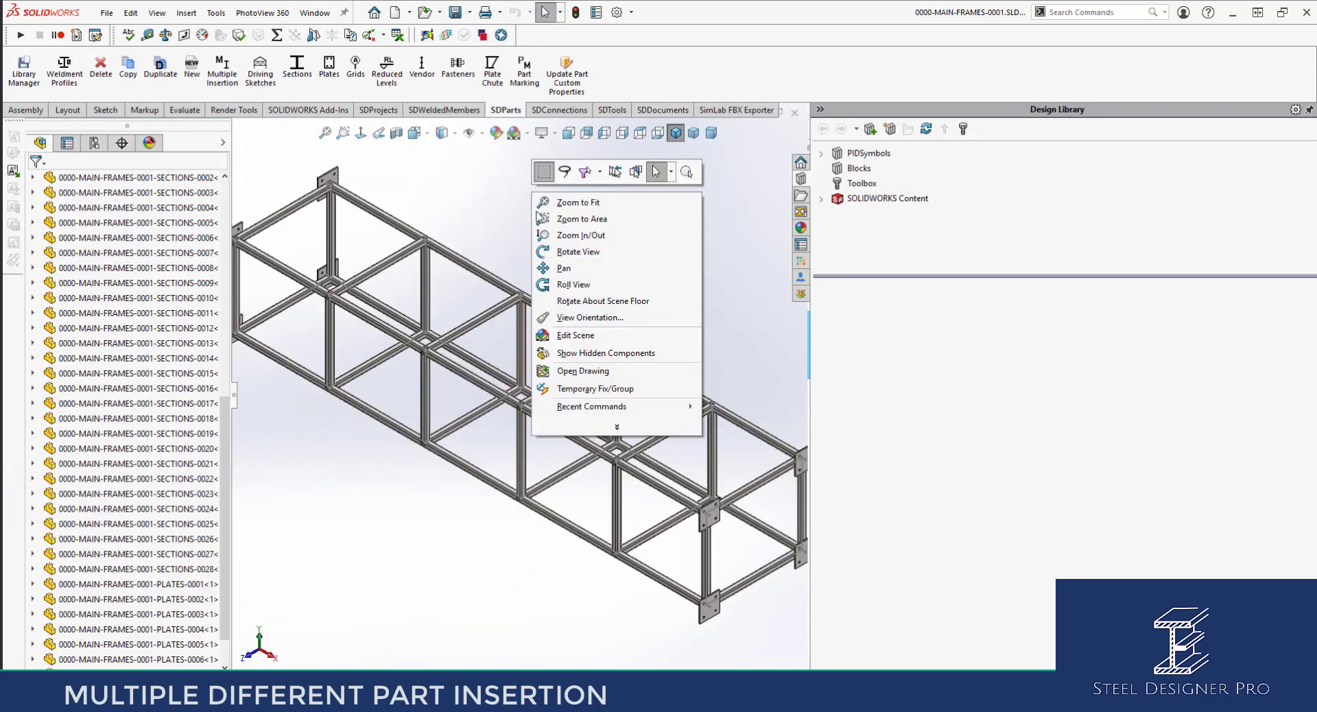
left_click(582, 370)
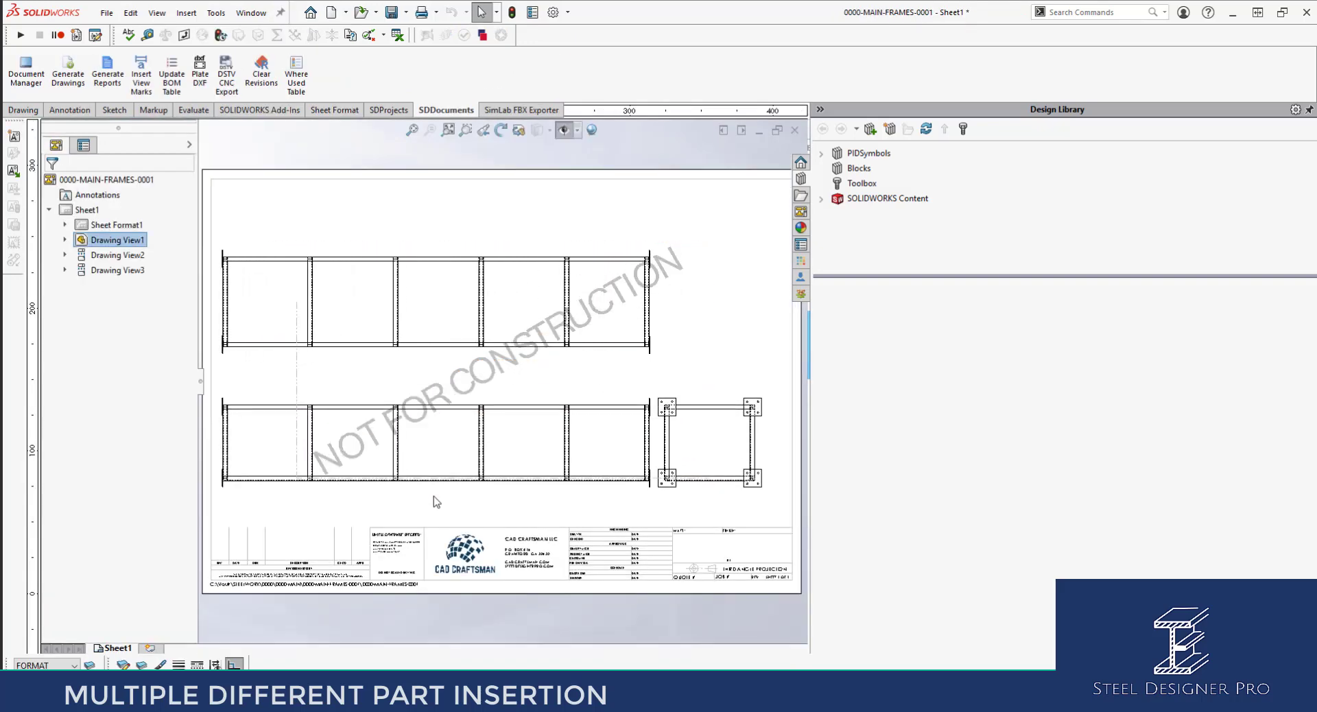
left_click(662, 411)
left_click(734, 401)
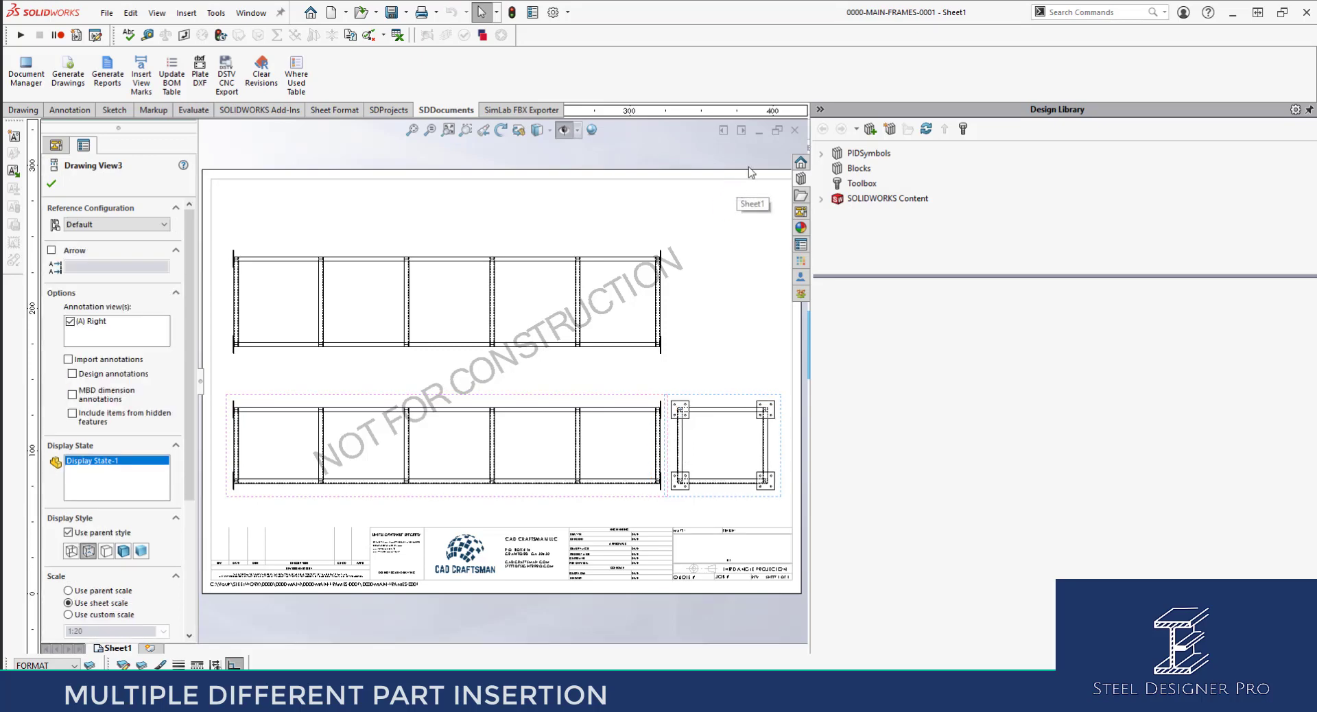
left_click(795, 130)
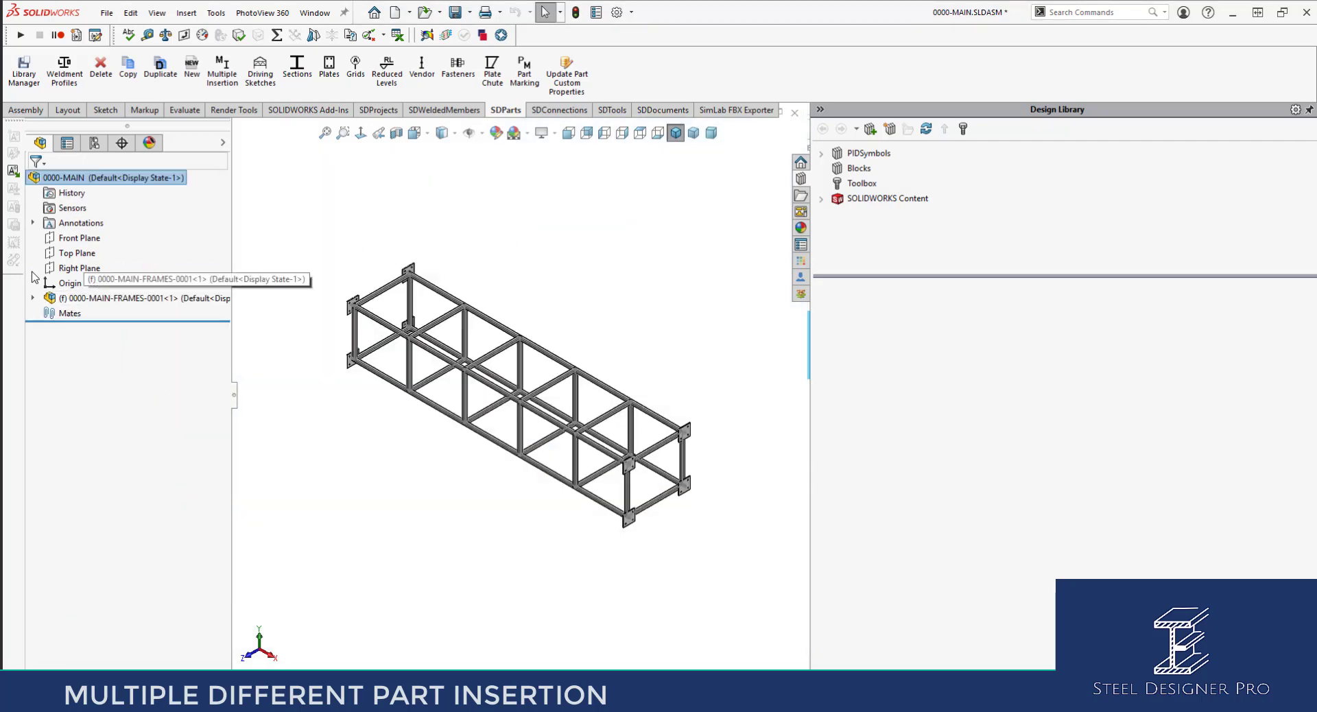
Step: Expand the chute assembly and its driving sketch part in the feature tree of the main assembly
left_click(165, 300)
scroll(622, 411, "down", 2)
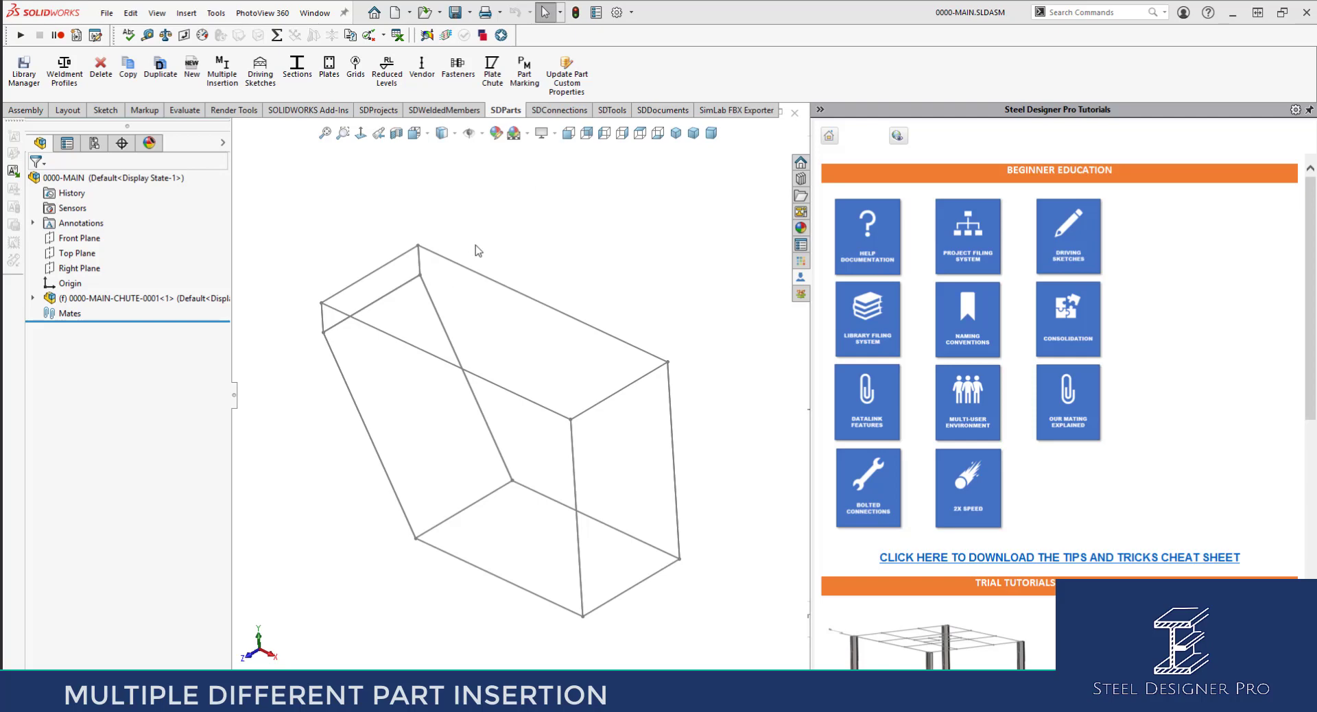
left_click(32, 298)
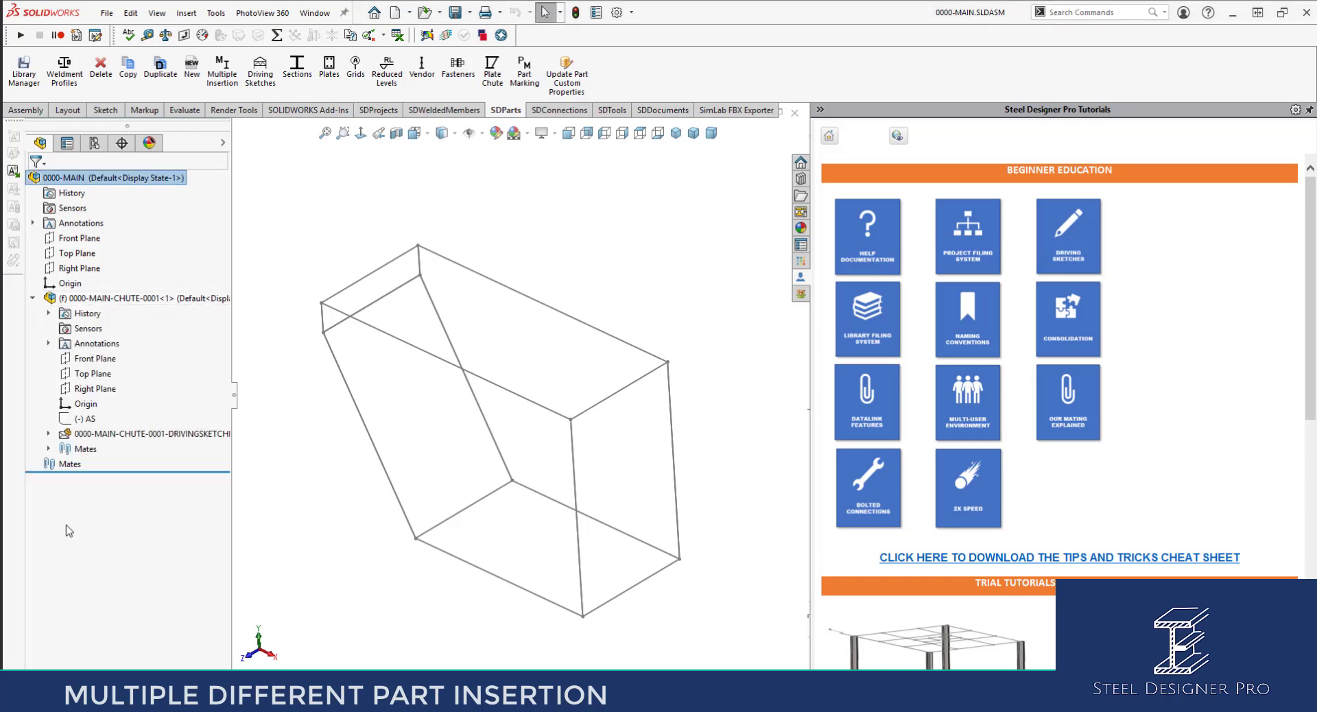
left_click(48, 435)
scroll(48, 439, "down", 3)
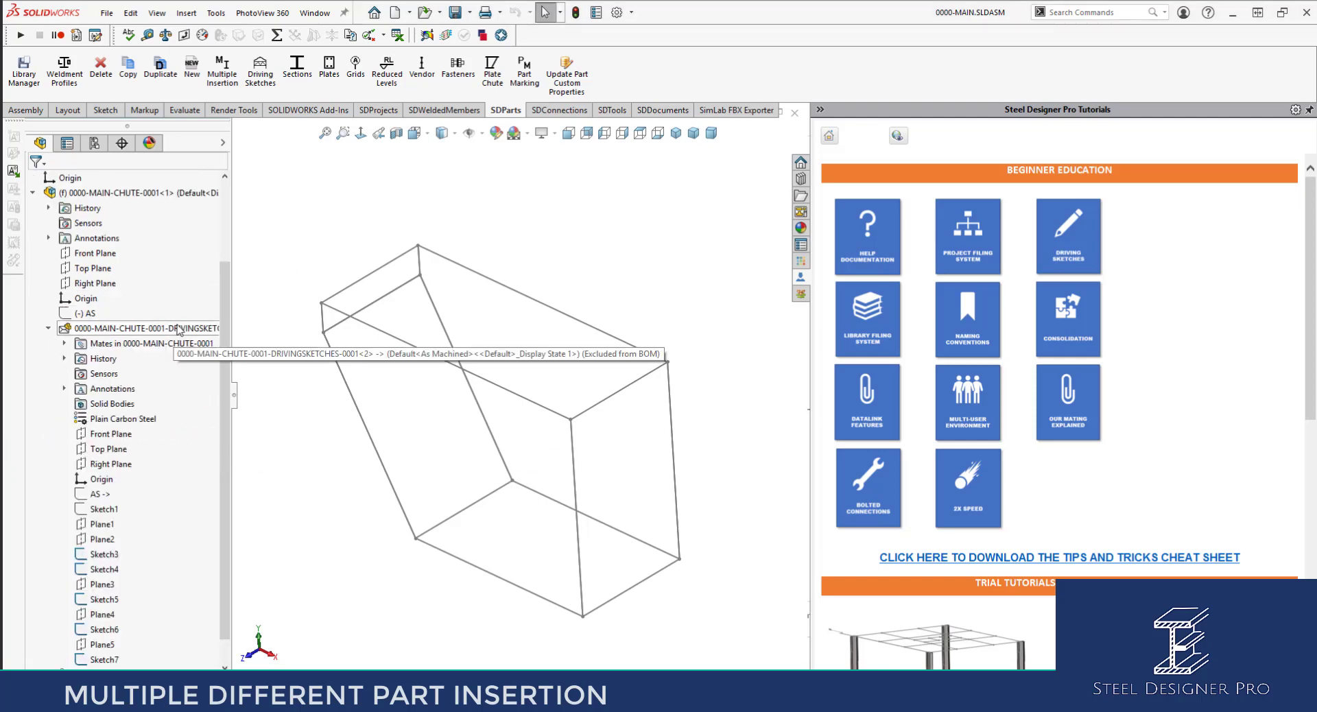
Step: Highlight Sketch3 to Sketch7 of the chute's driving sketch part one after another to examine the closed outline each forms
left_click(112, 516)
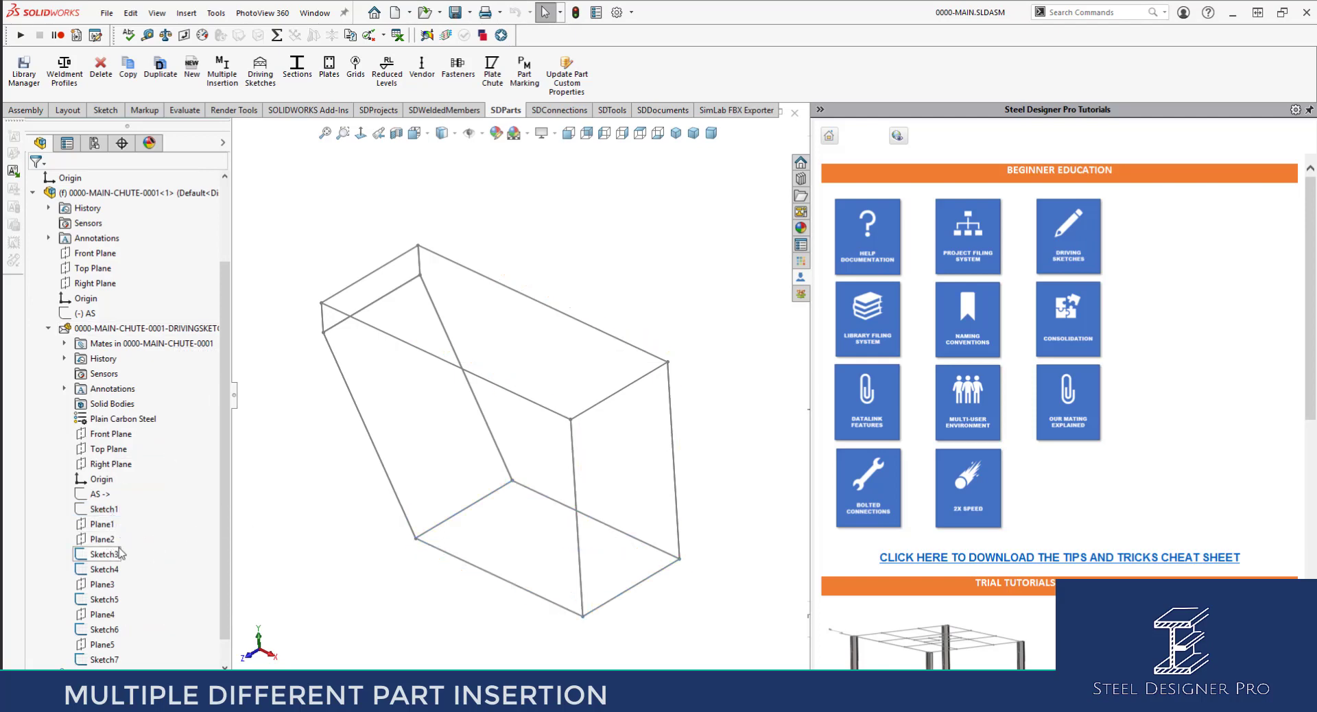
mouse_move(120, 554)
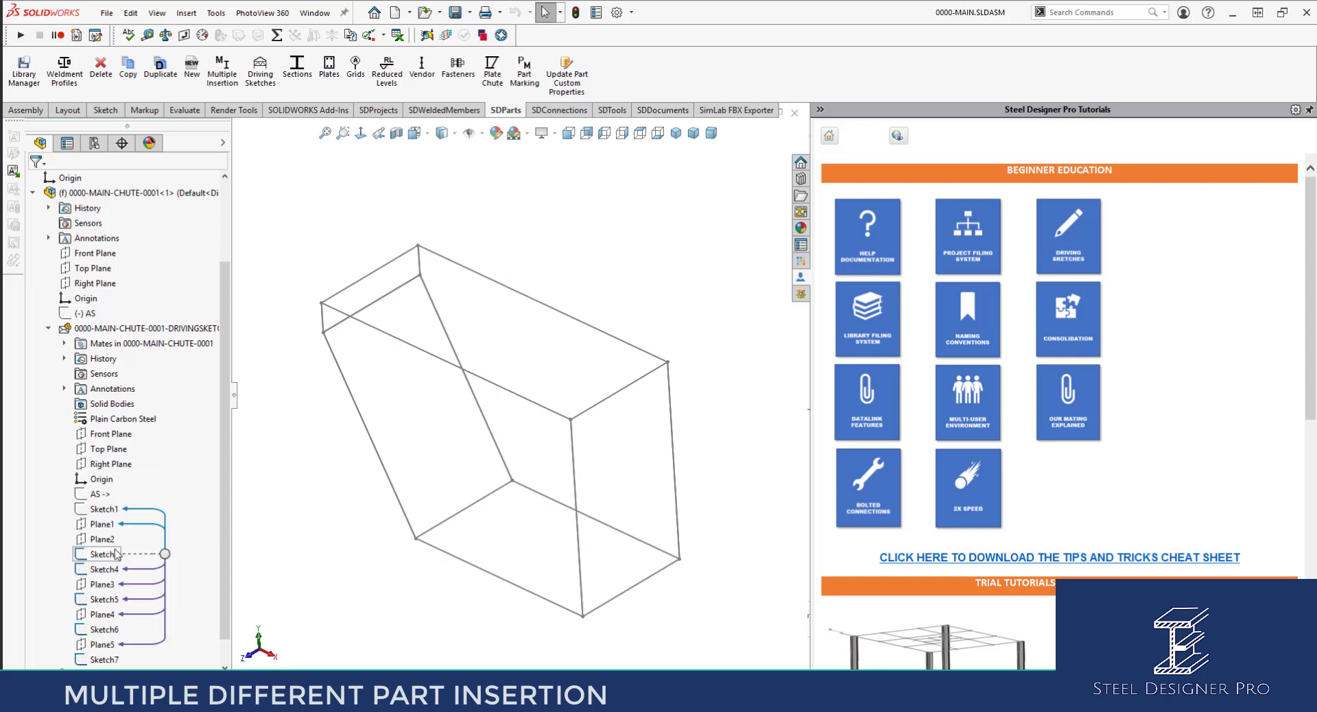
left_click(116, 554)
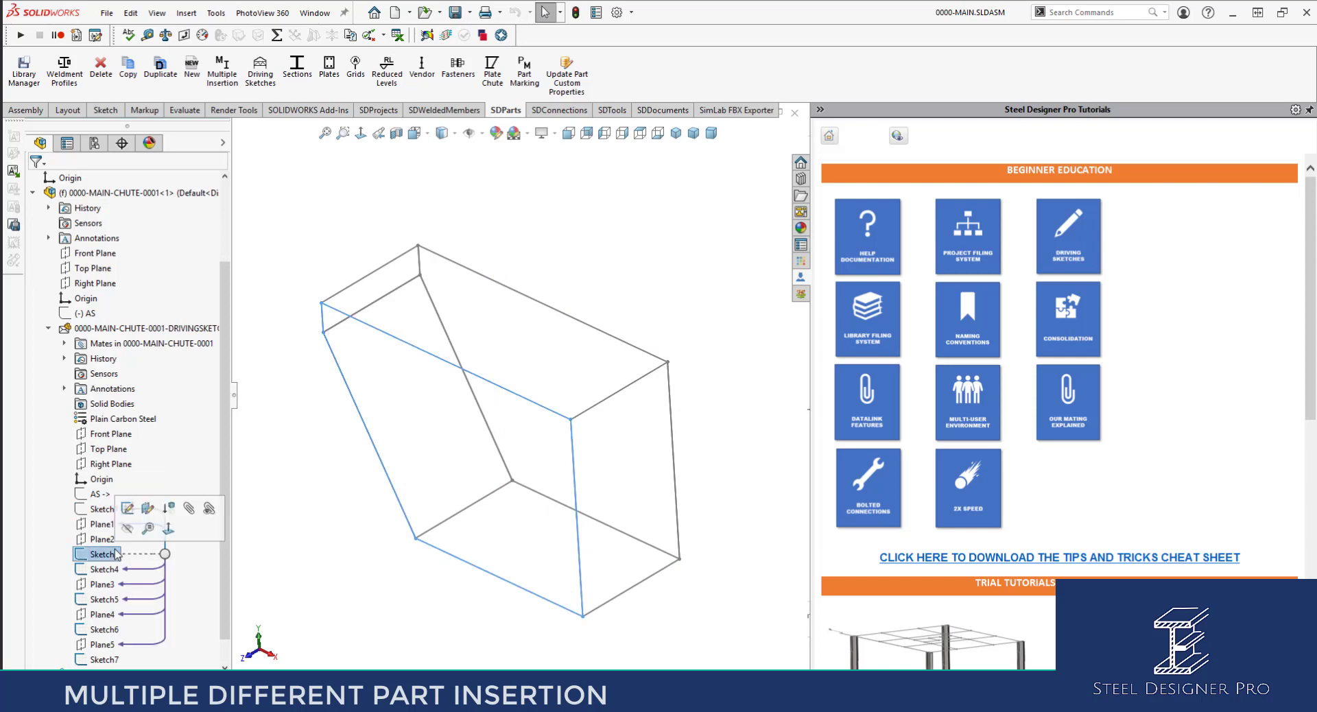
left_click(108, 570)
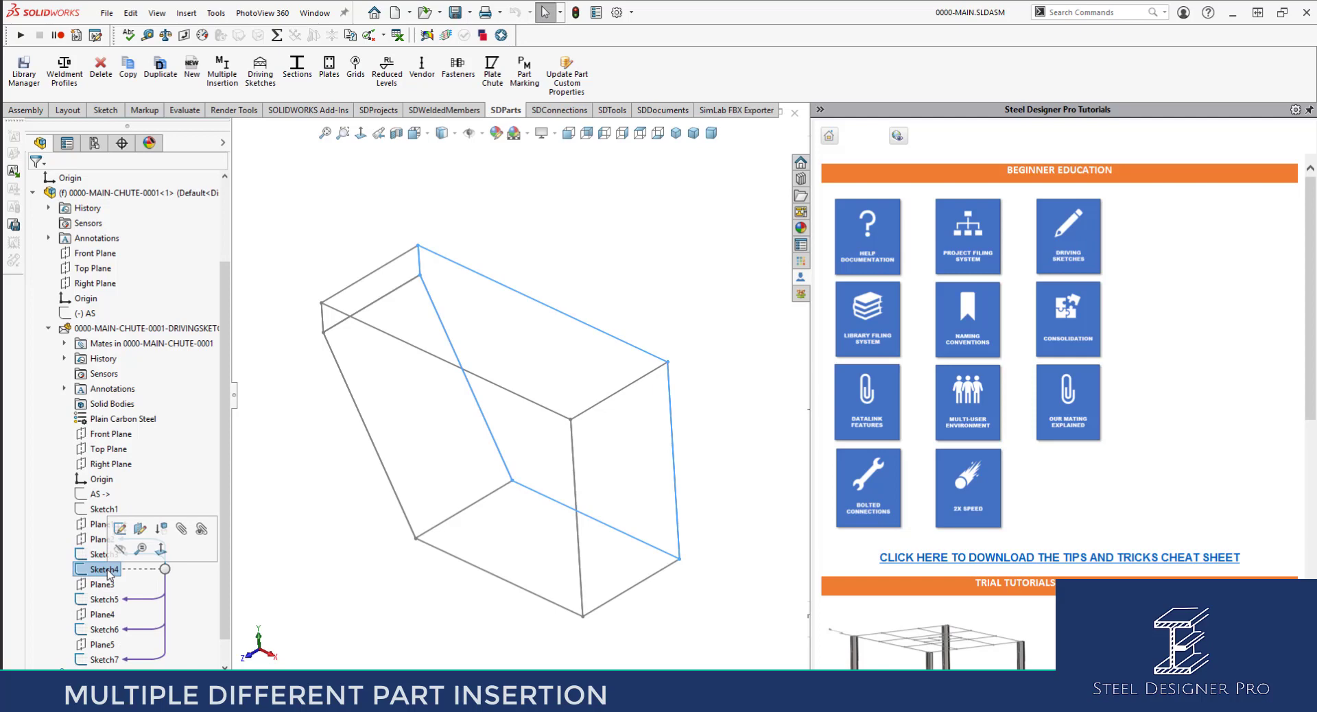
left_click(104, 601)
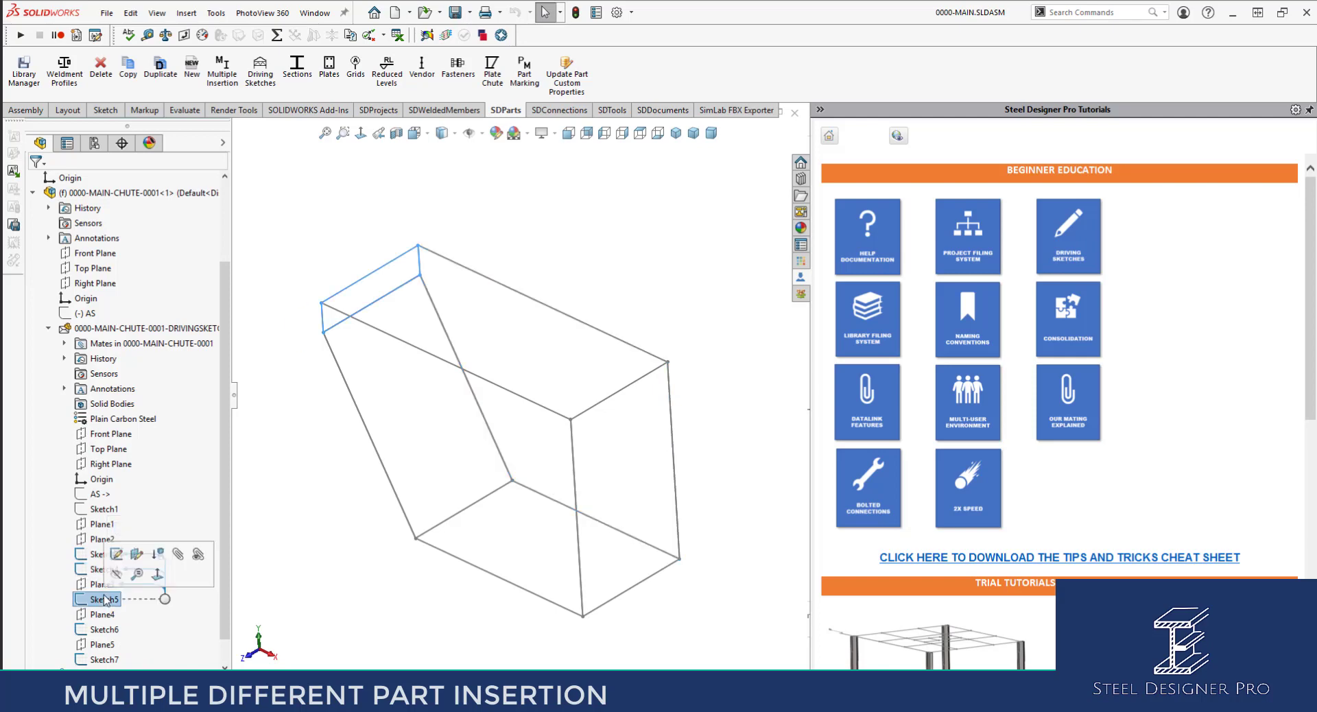
left_click(104, 629)
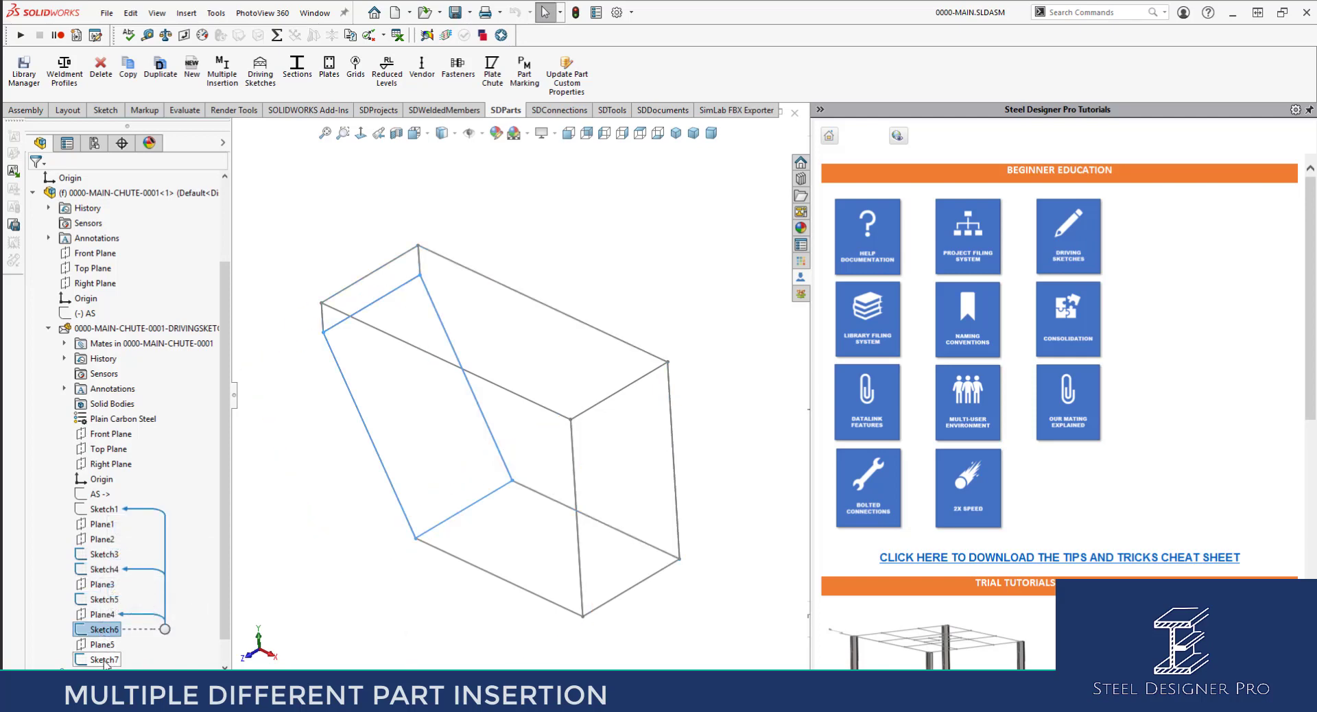
left_click(106, 660)
left_click(274, 576)
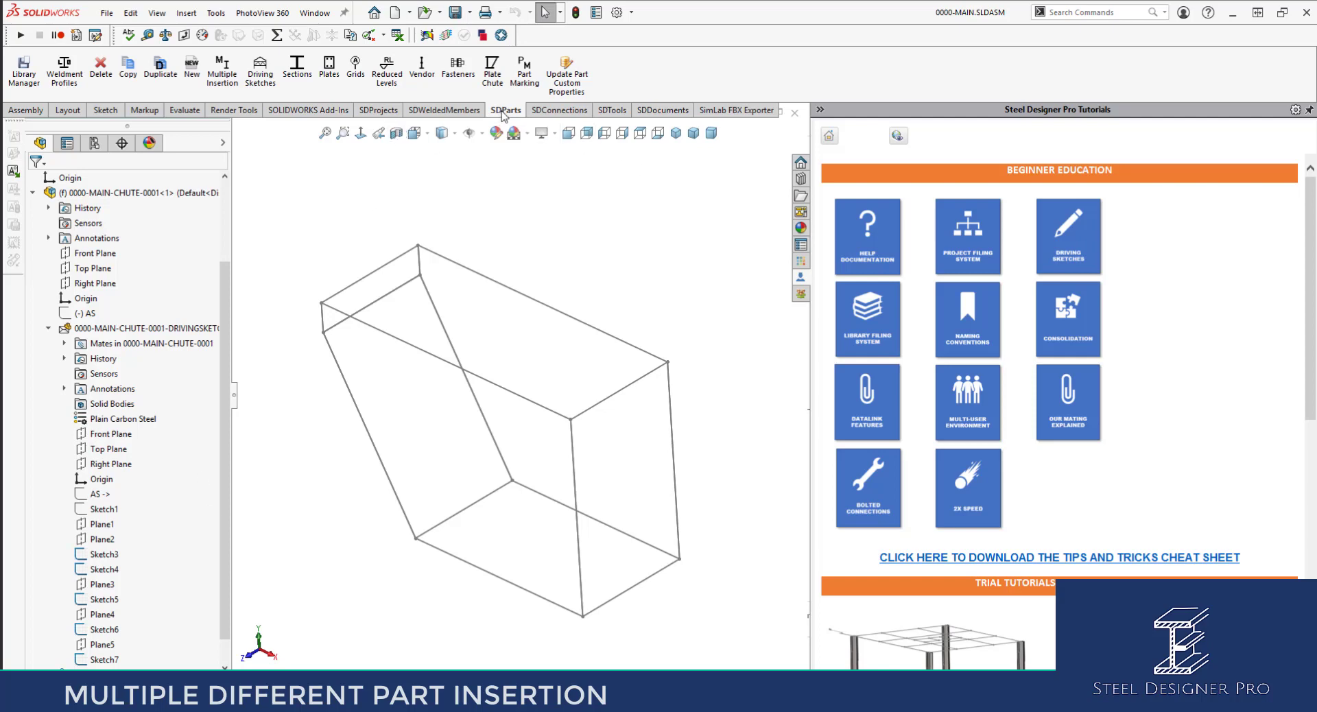
Step: Open the chute subassembly in its own window
scroll(99, 199, "up", 2)
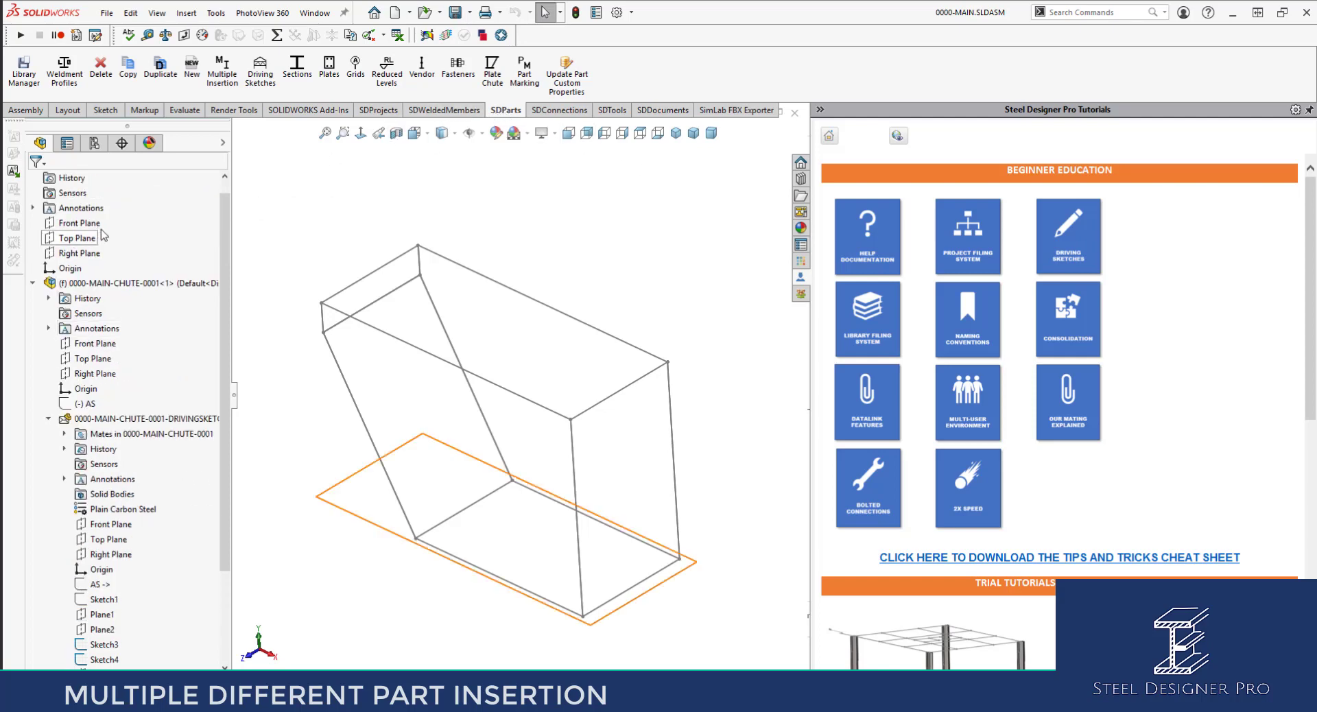
left_click(120, 285)
left_click(172, 225)
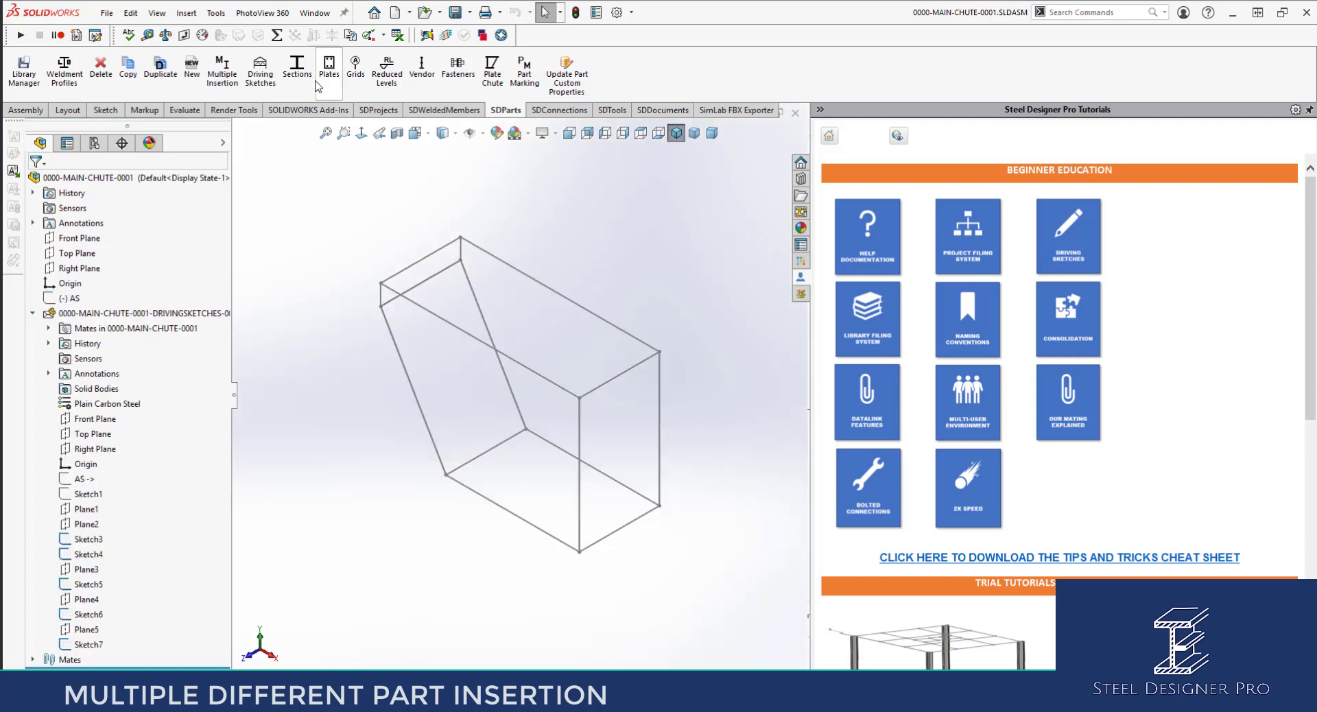
Step: Load the PlateUp template in Multiple Part Insertion for the chute and review its plate's closed-sketch attachment and configuration
left_click(224, 73)
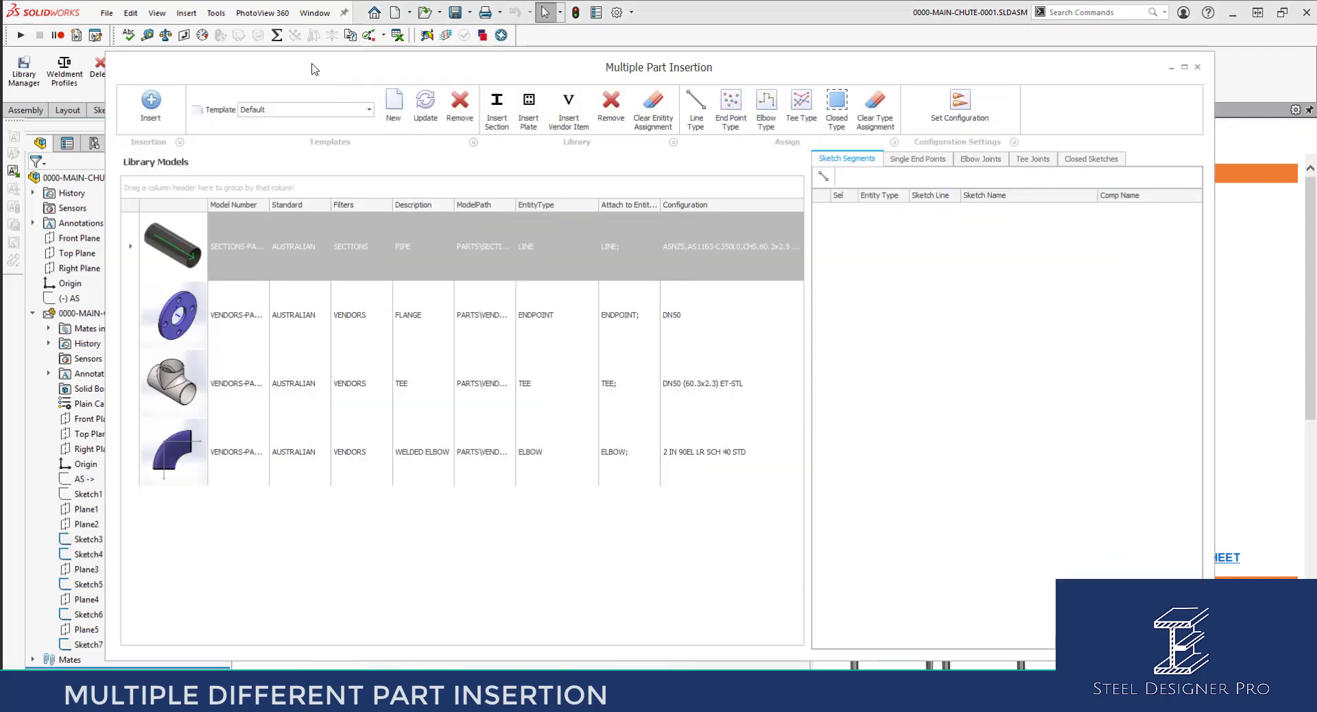
left_click(480, 122)
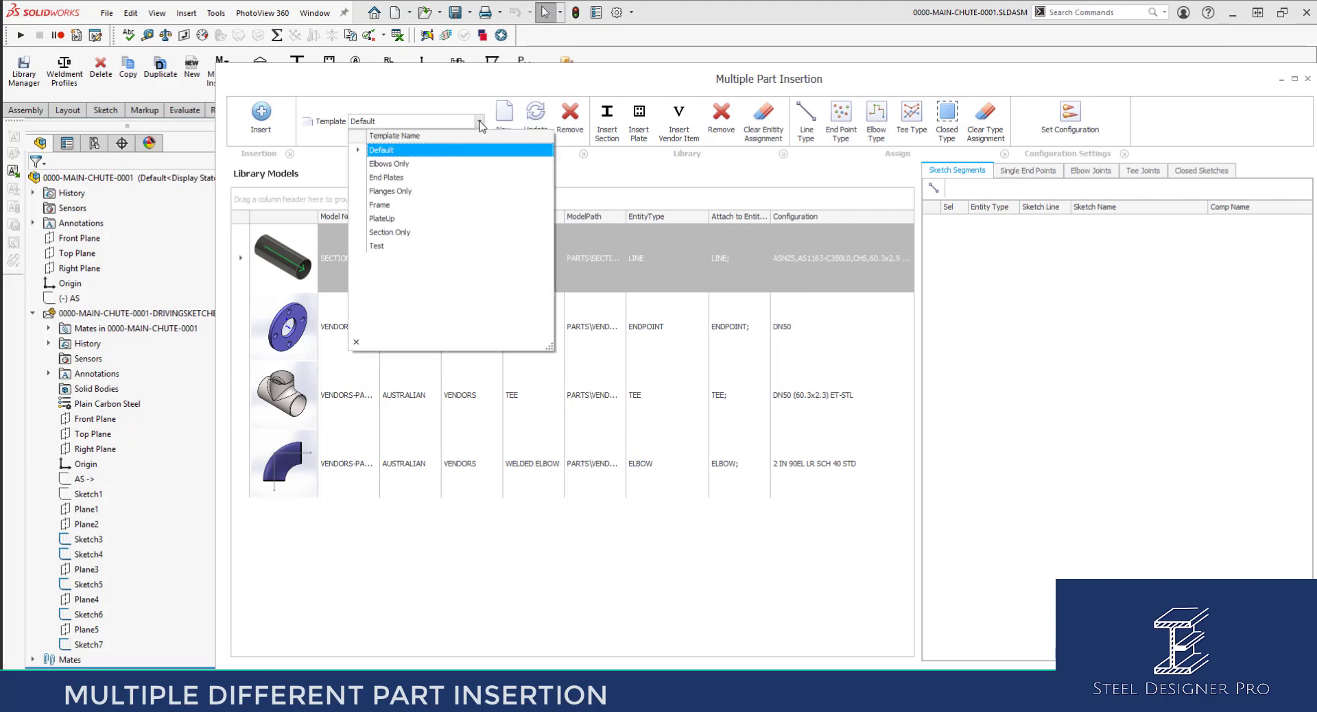
left_click(411, 218)
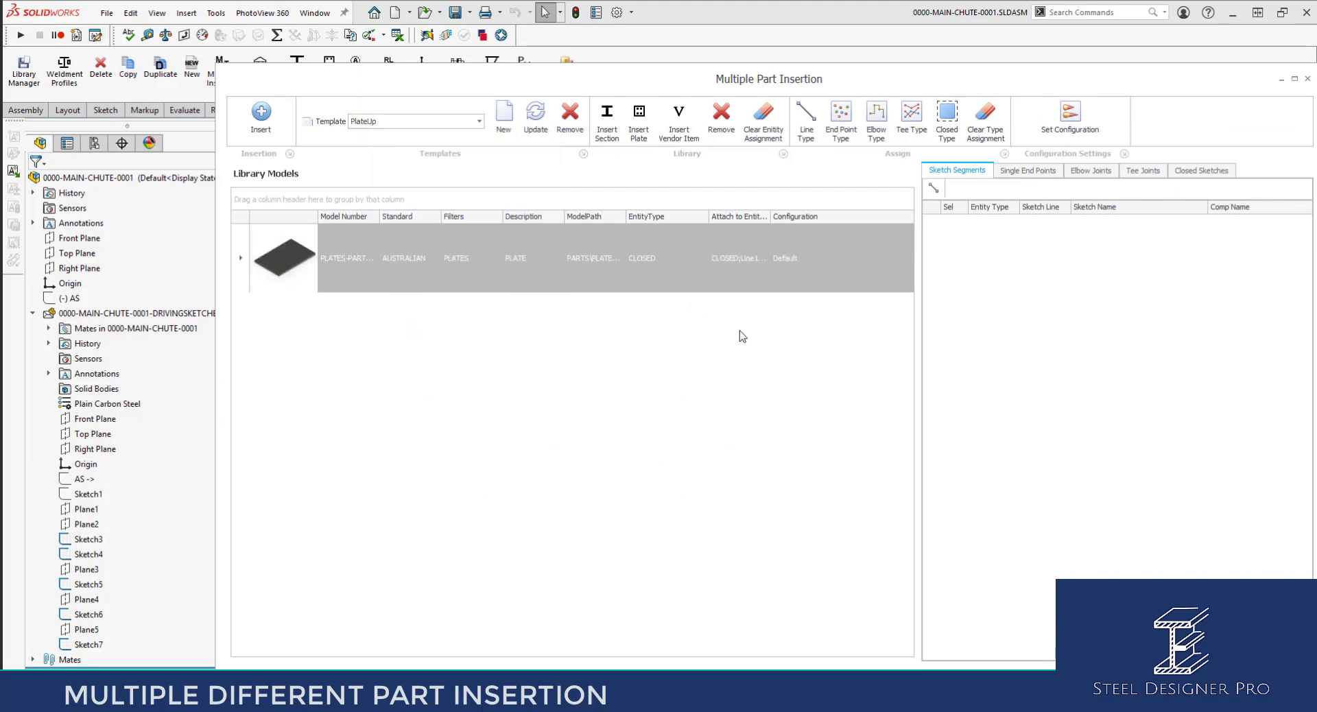
left_click(310, 266)
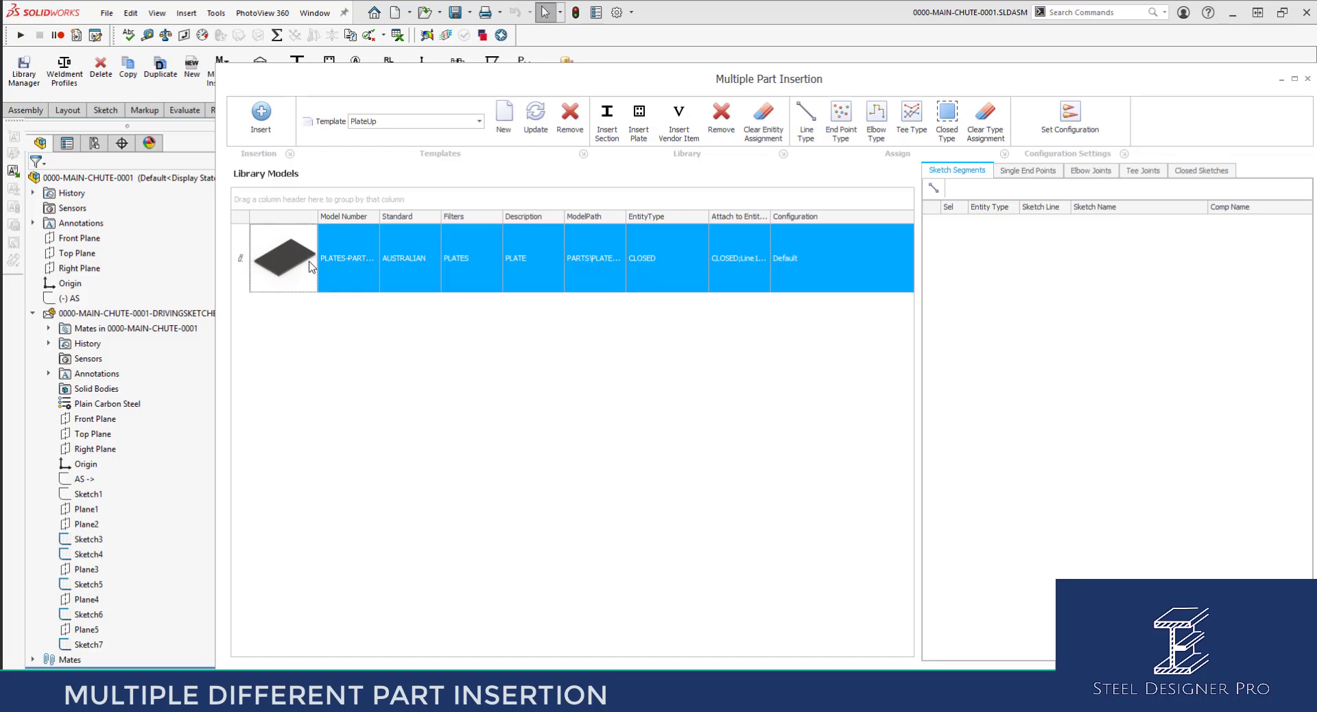
left_click(736, 263)
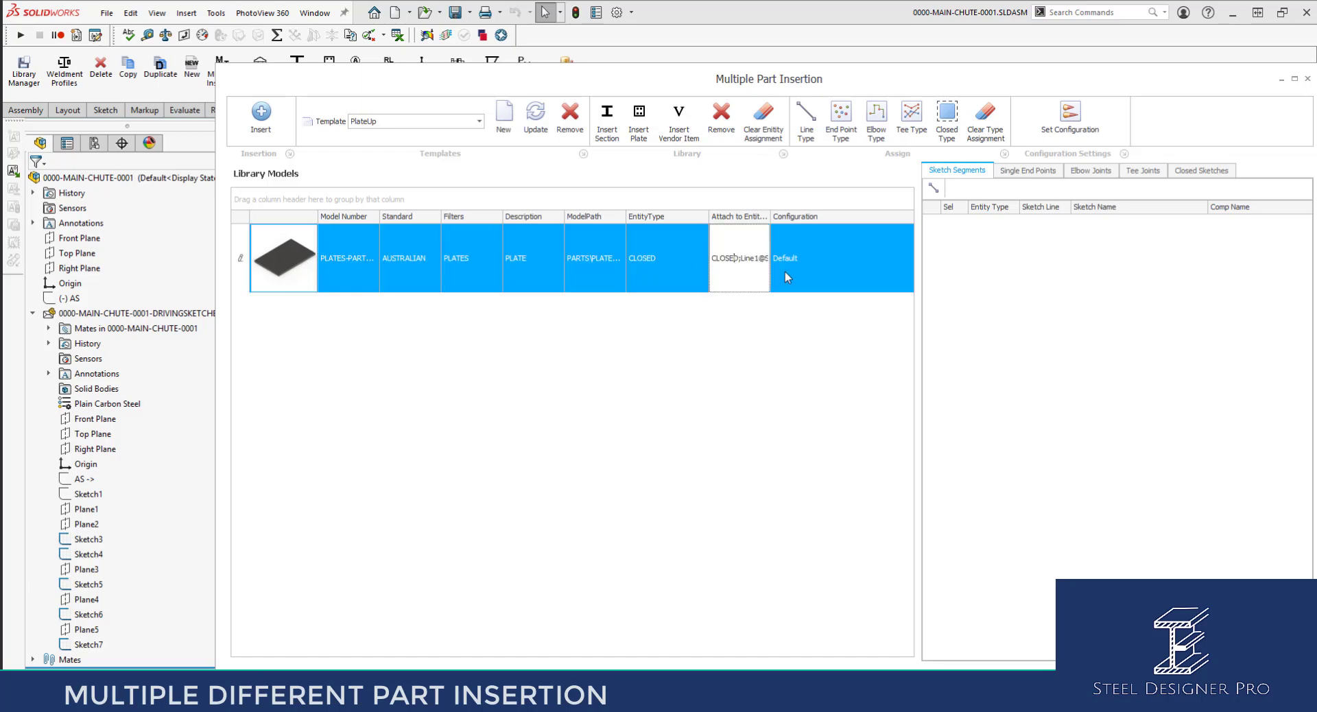
left_click(947, 118)
left_click(829, 258)
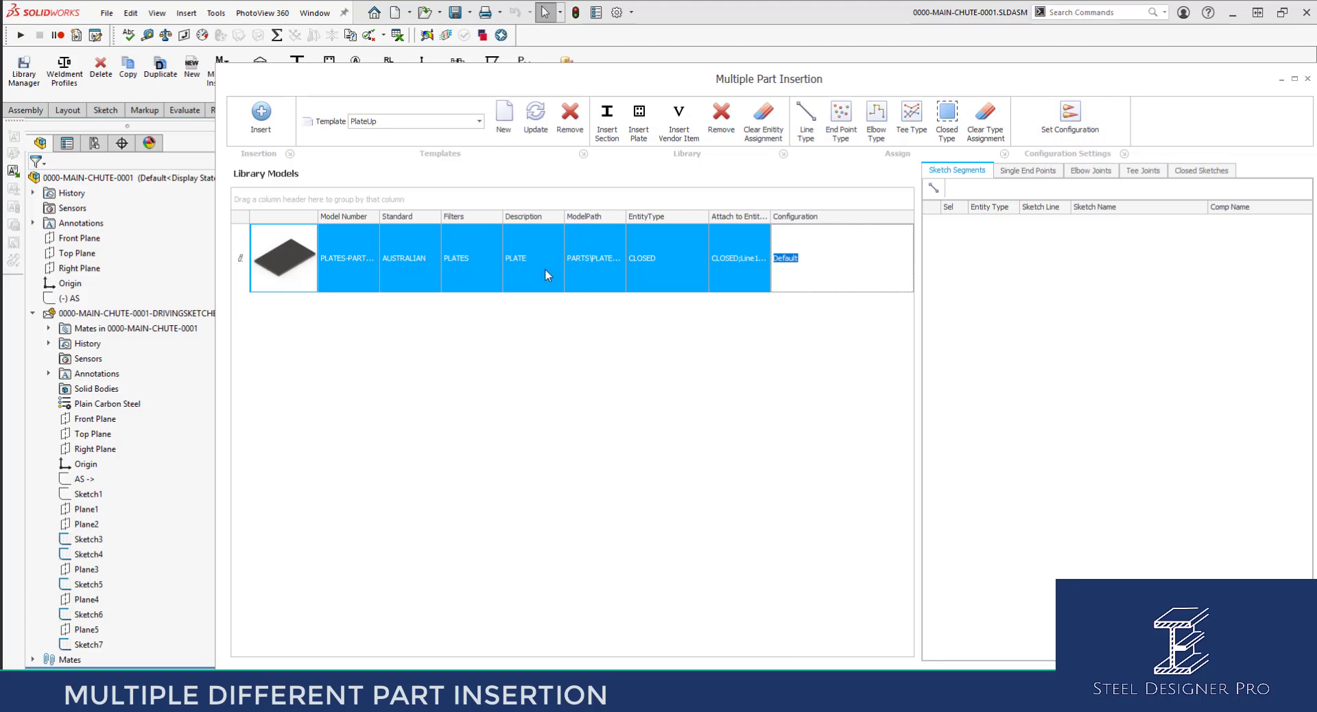
Step: Switch to the End Plates template and return to PlateUp to recheck its plate's closed-sketch attachment
left_click(479, 120)
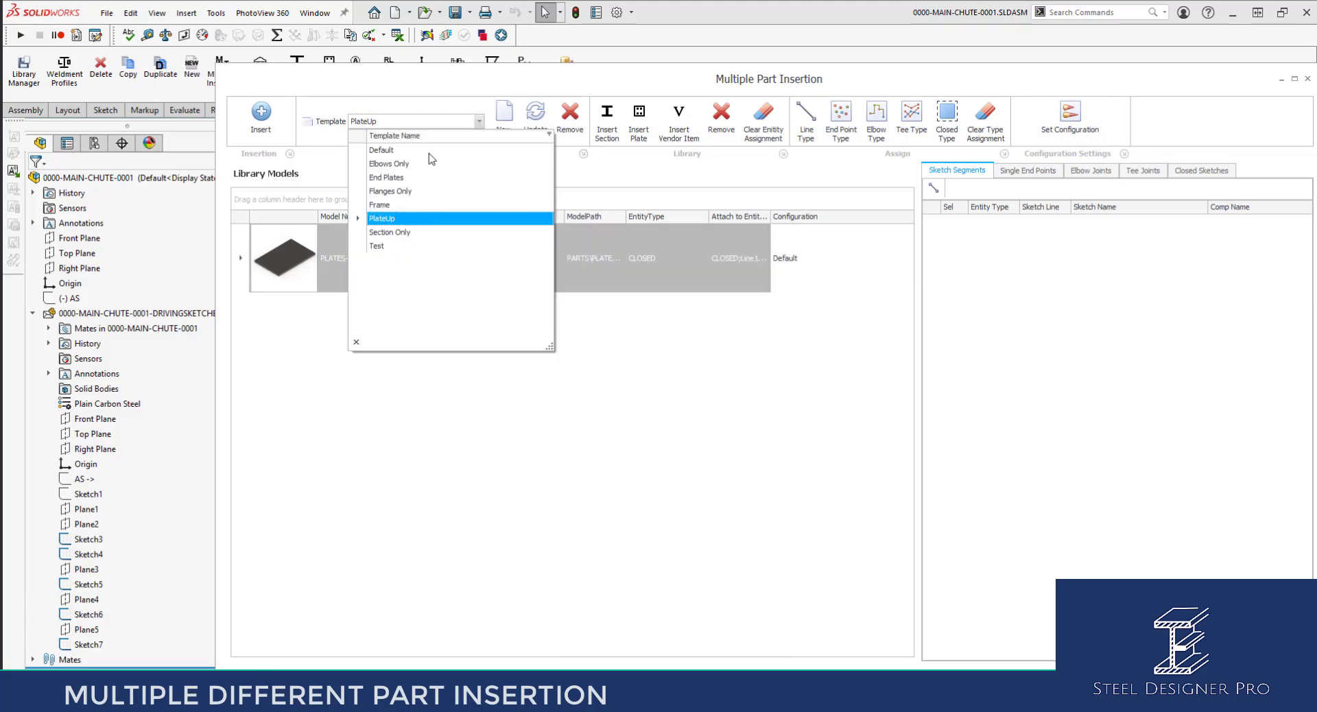
left_click(415, 176)
left_click(479, 121)
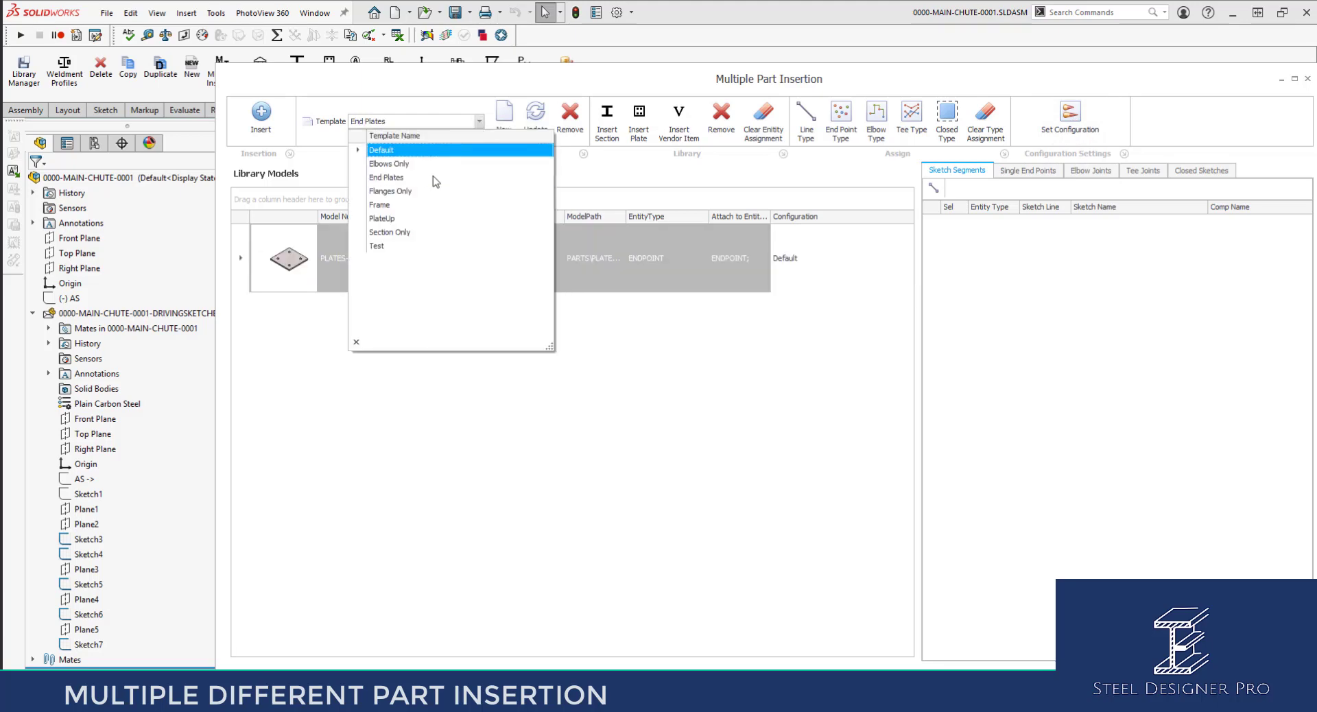
left_click(404, 218)
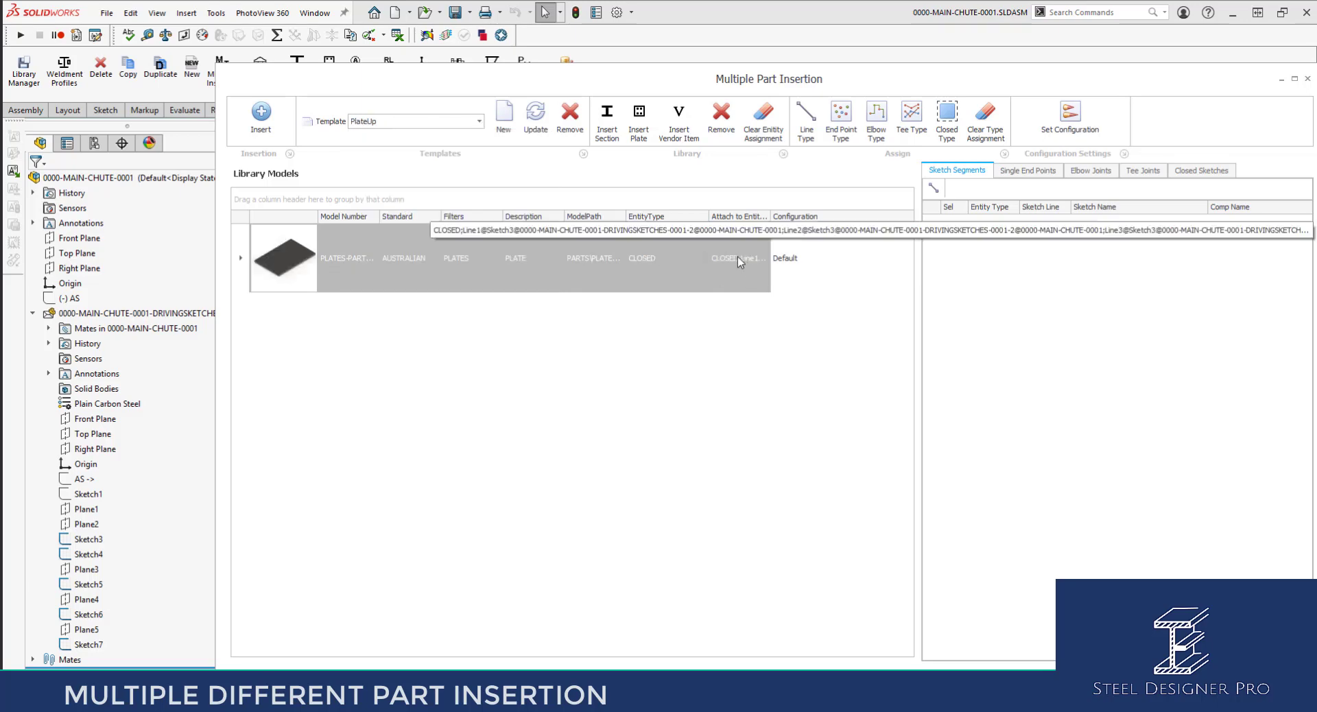
left_click(739, 306)
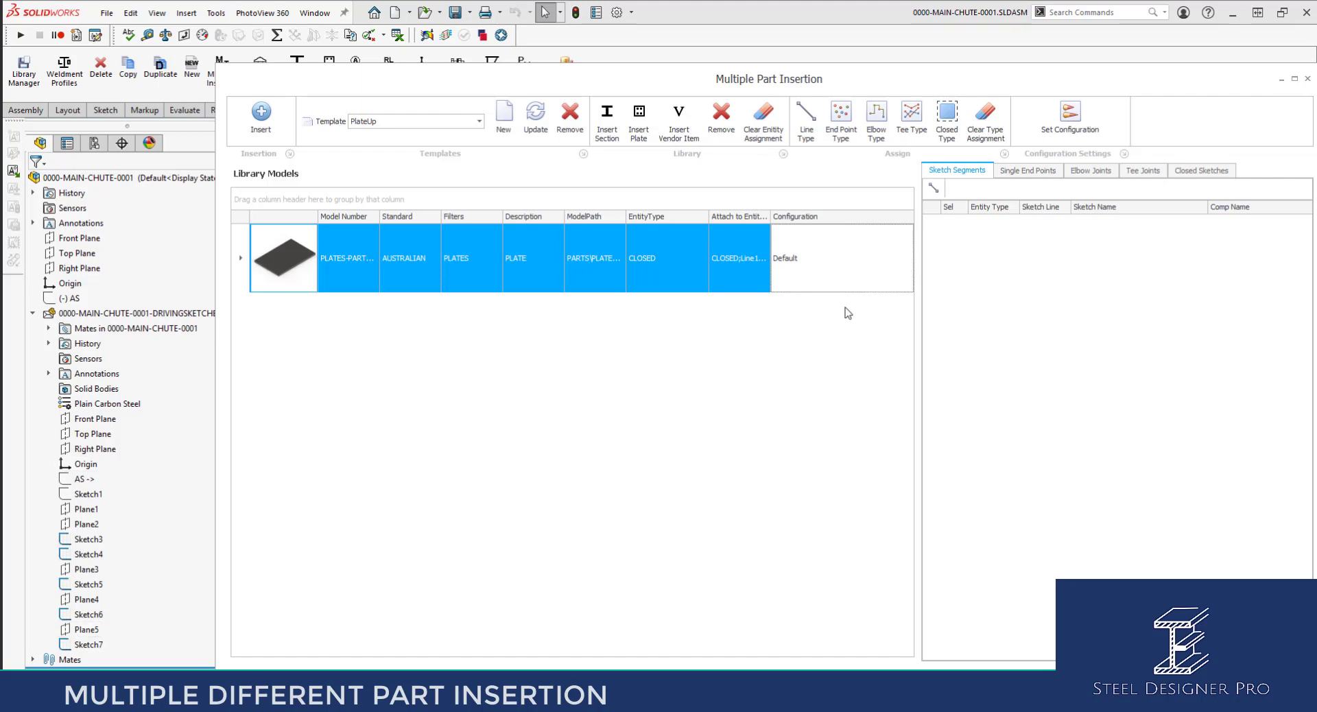
Step: Review the chute's single end points, elbow joints, tee joints and closed sketches available for part insertion
left_click(1013, 173)
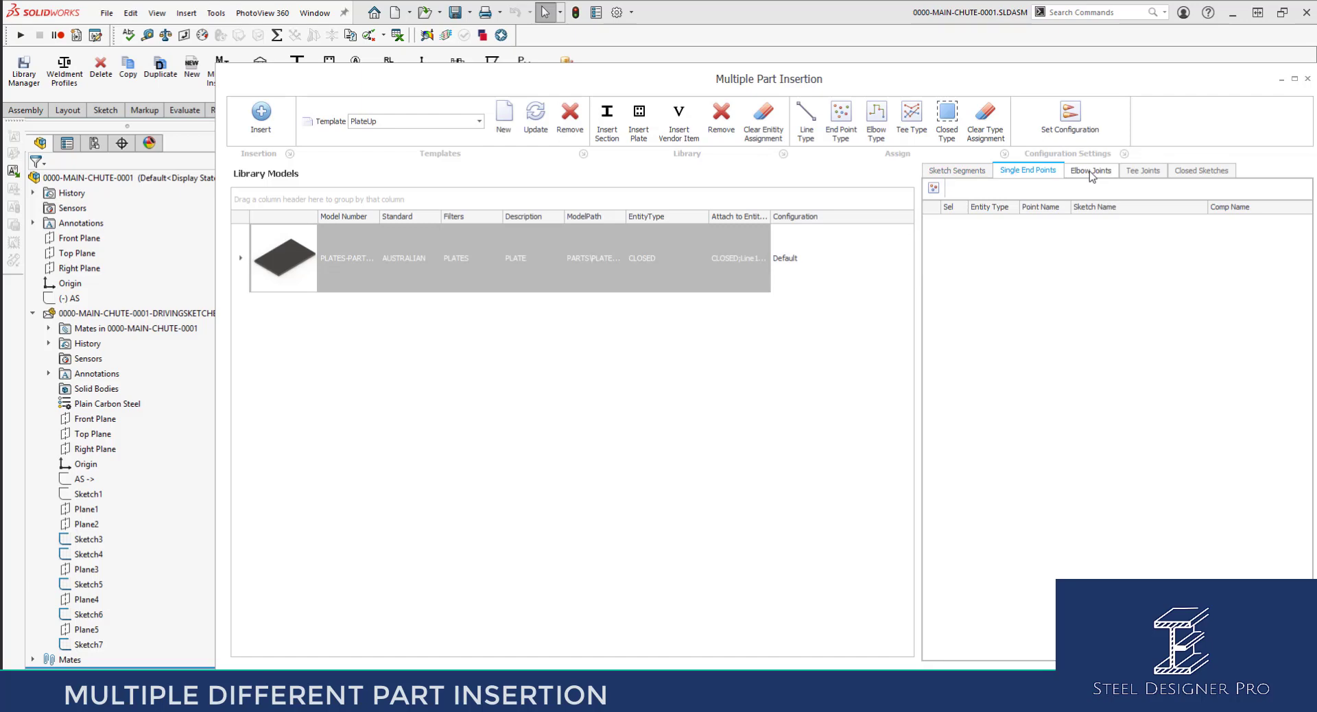
left_click(1091, 172)
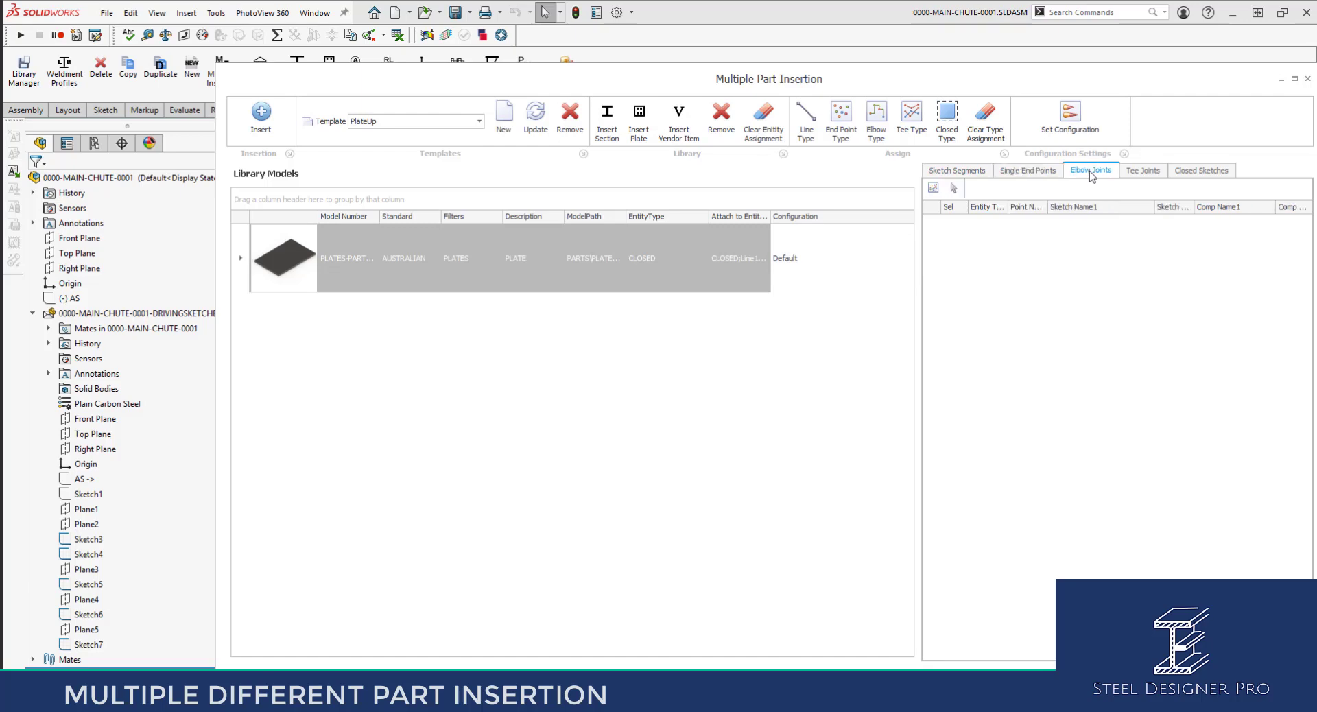
left_click(1153, 173)
left_click(1194, 171)
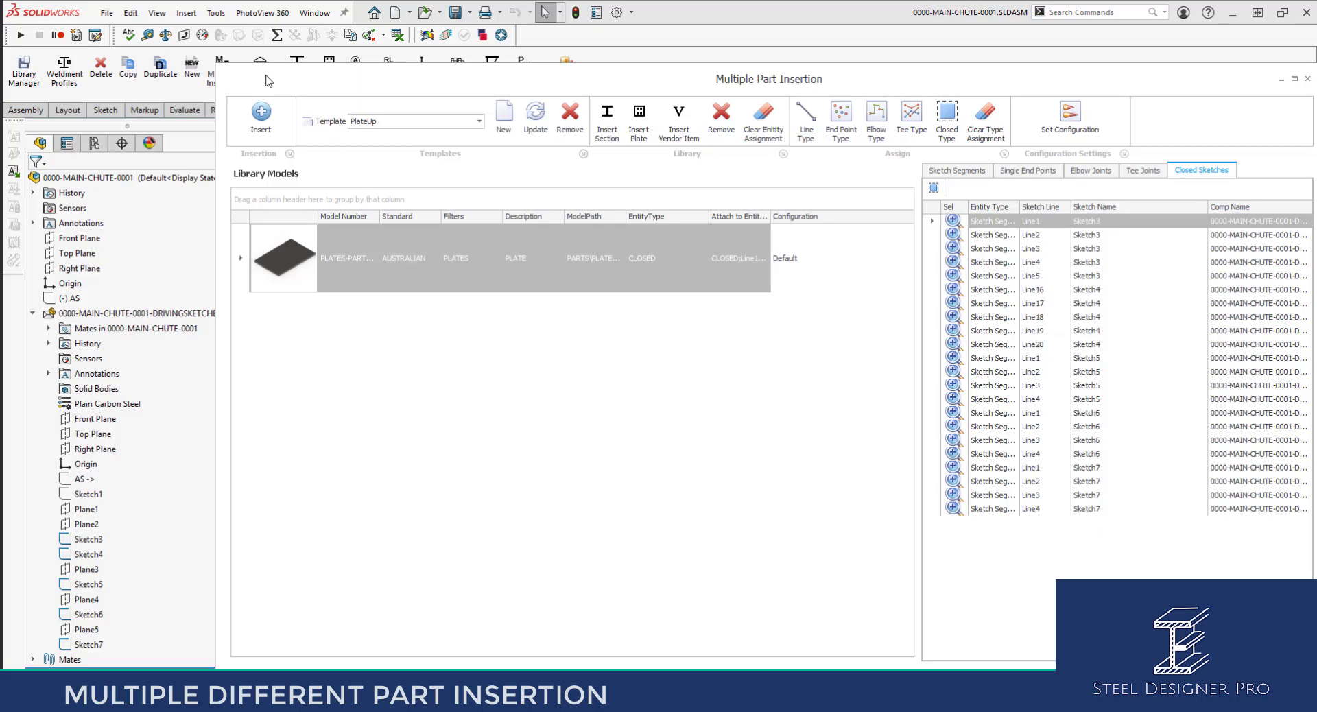
Step: Insert the PlateUp template's plates onto the chute's closed sketches and close Multiple Part Insertion
left_click_drag(267, 81, 884, 79)
left_click(887, 113)
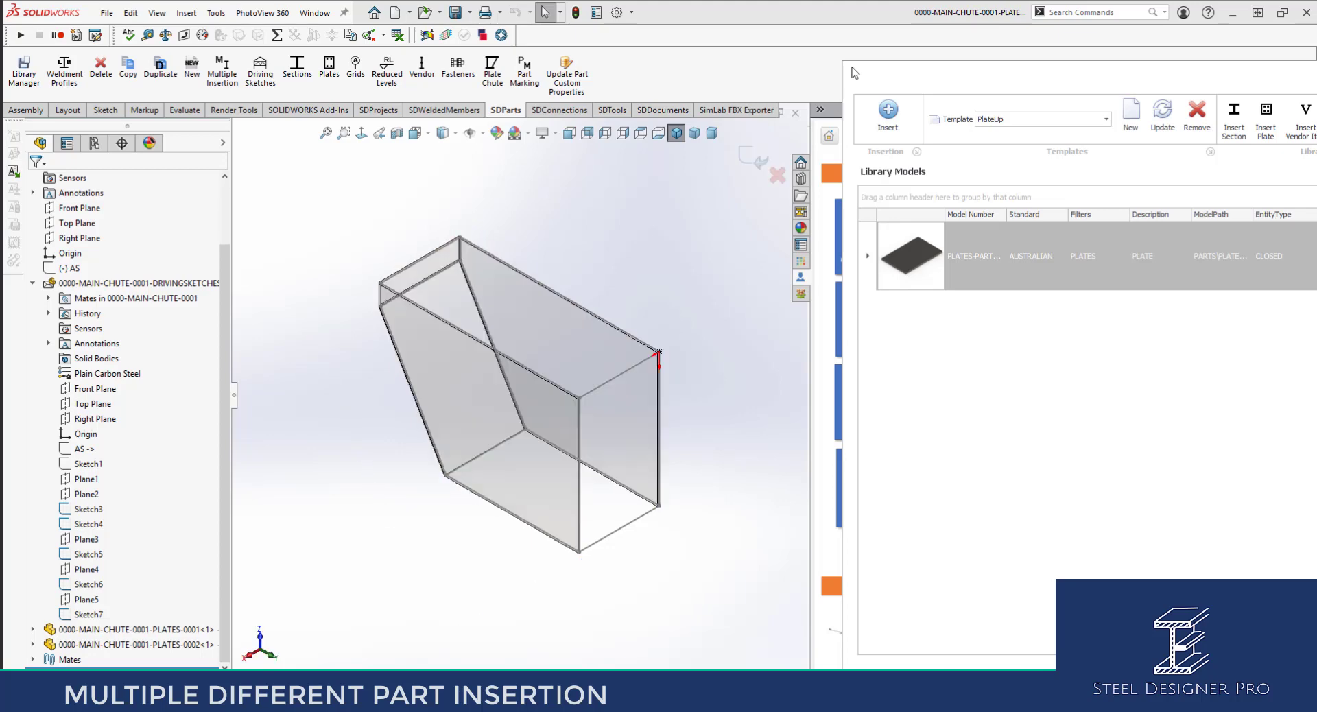
left_click_drag(977, 82, 278, 72)
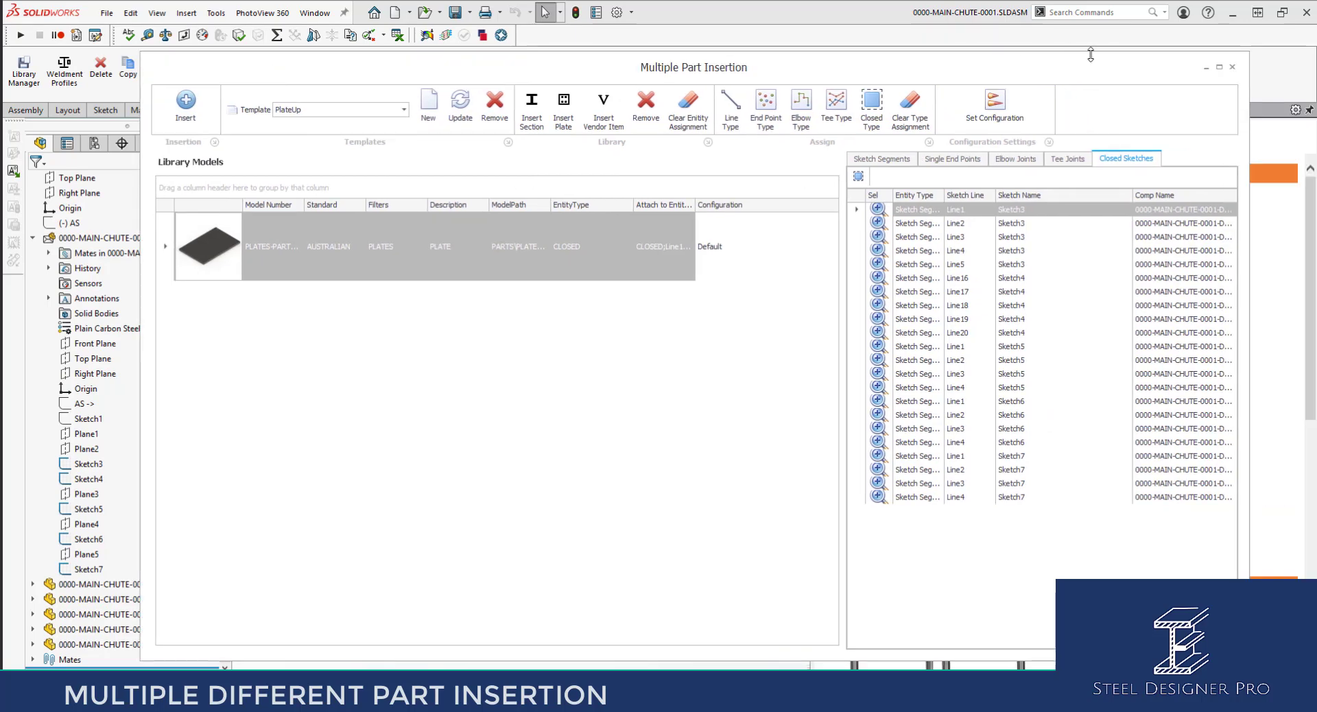
left_click(1232, 66)
Step: Reverse the extrusion direction of the chute's large side plate beside the narrow end plate and return to the assembly
scroll(435, 276, "down", 6)
middle_click_drag(402, 291, 481, 372)
scroll(414, 364, "up", 5)
scroll(414, 363, "down", 5)
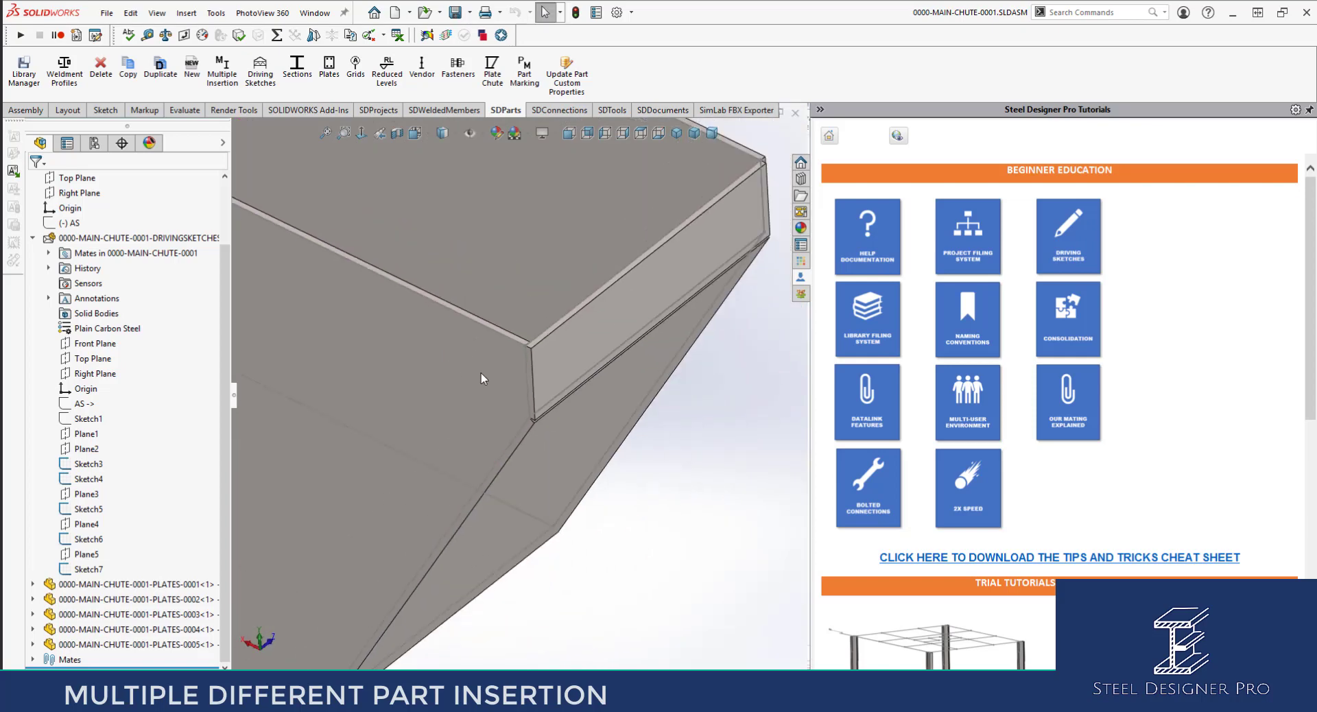
left_click(481, 372)
left_click(520, 310)
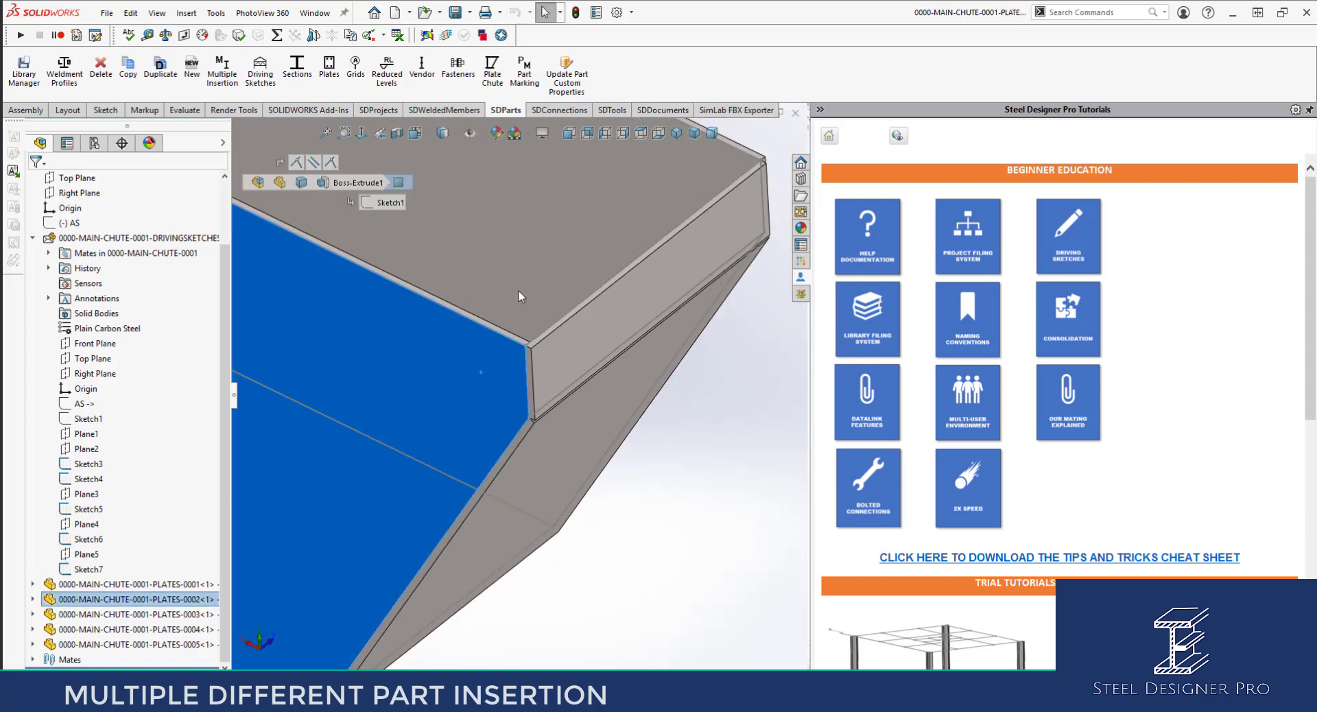
left_click(39, 264)
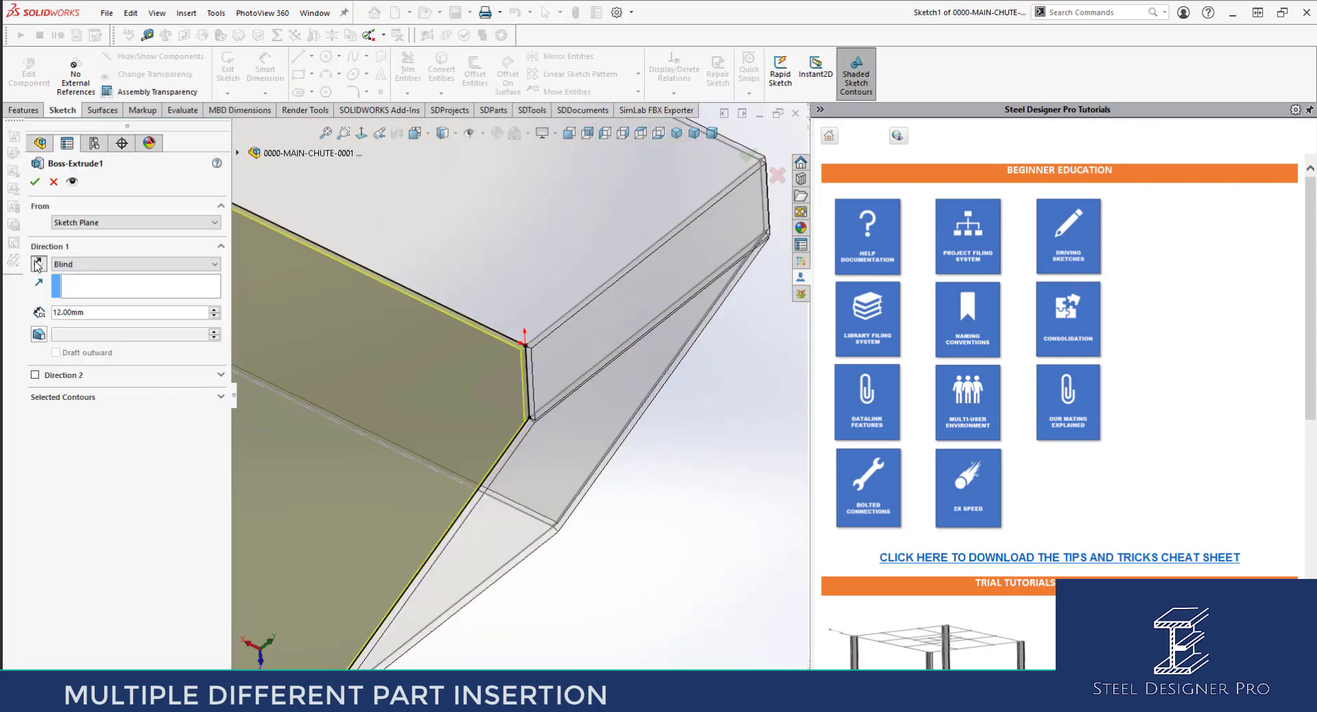
left_click(34, 182)
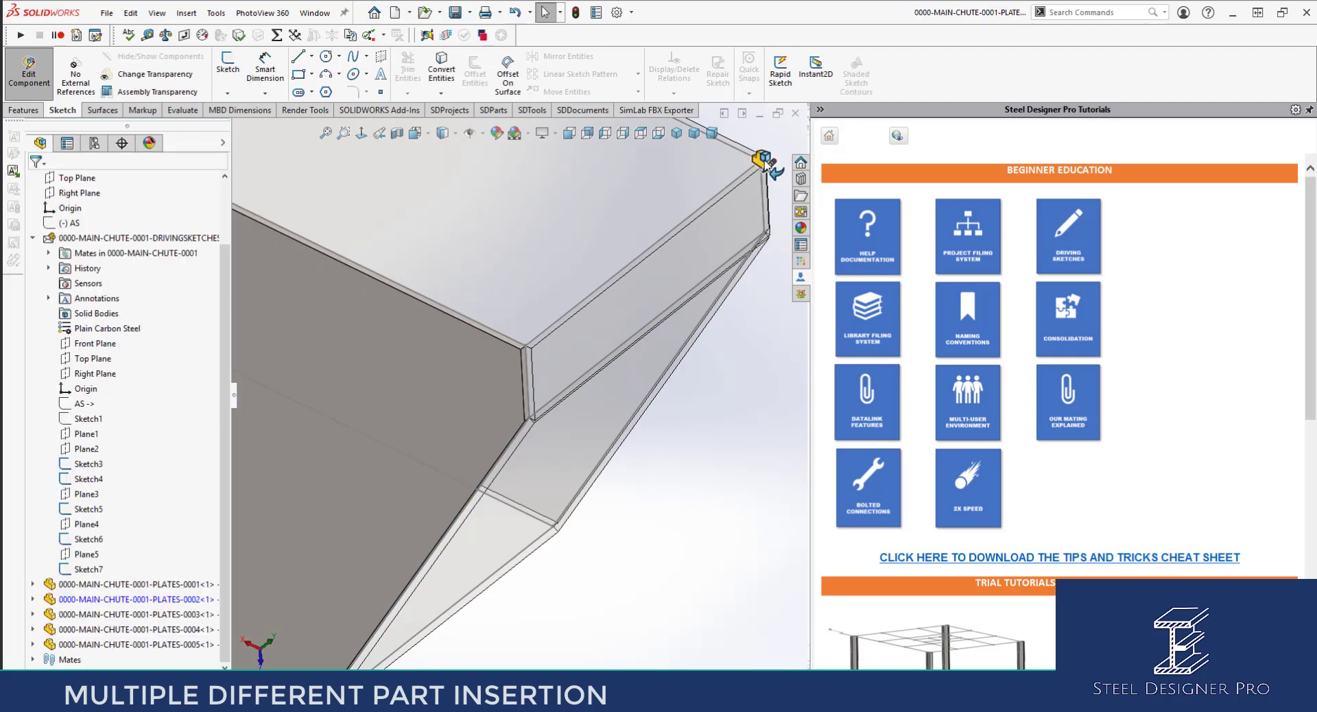
left_click(769, 166)
middle_click_drag(469, 403, 505, 334)
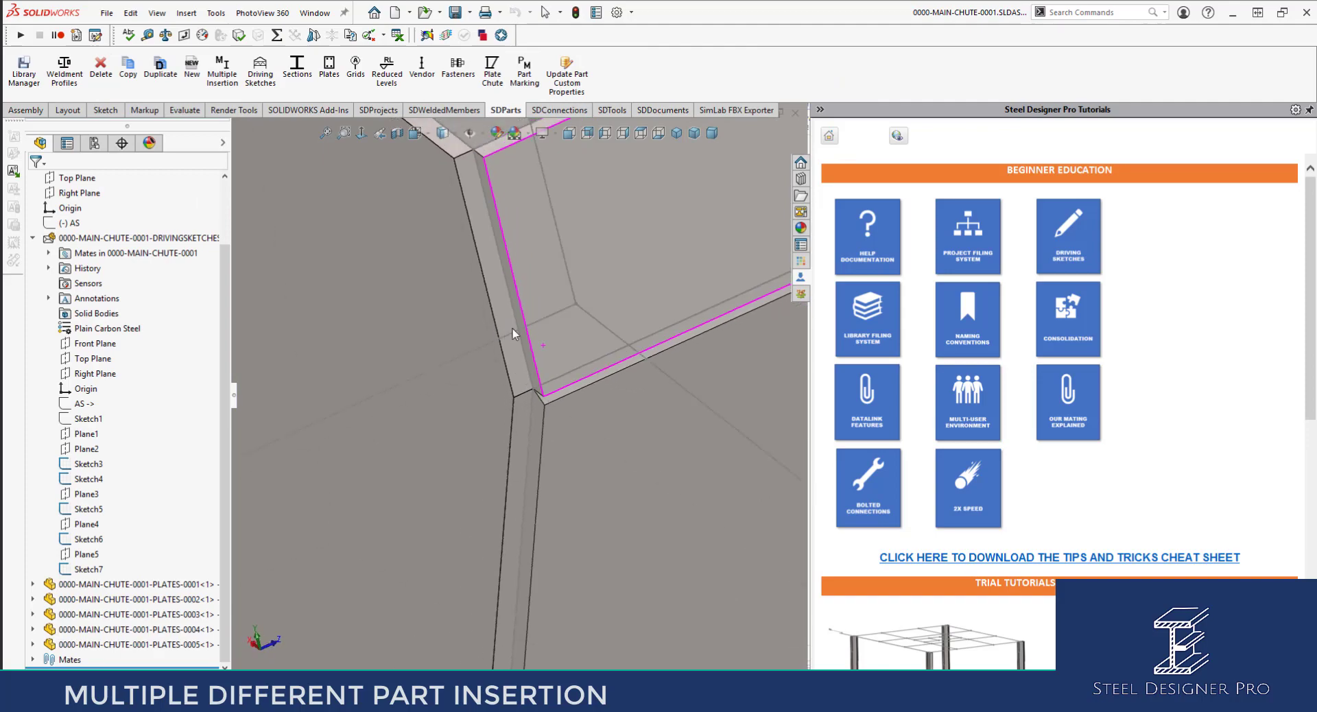